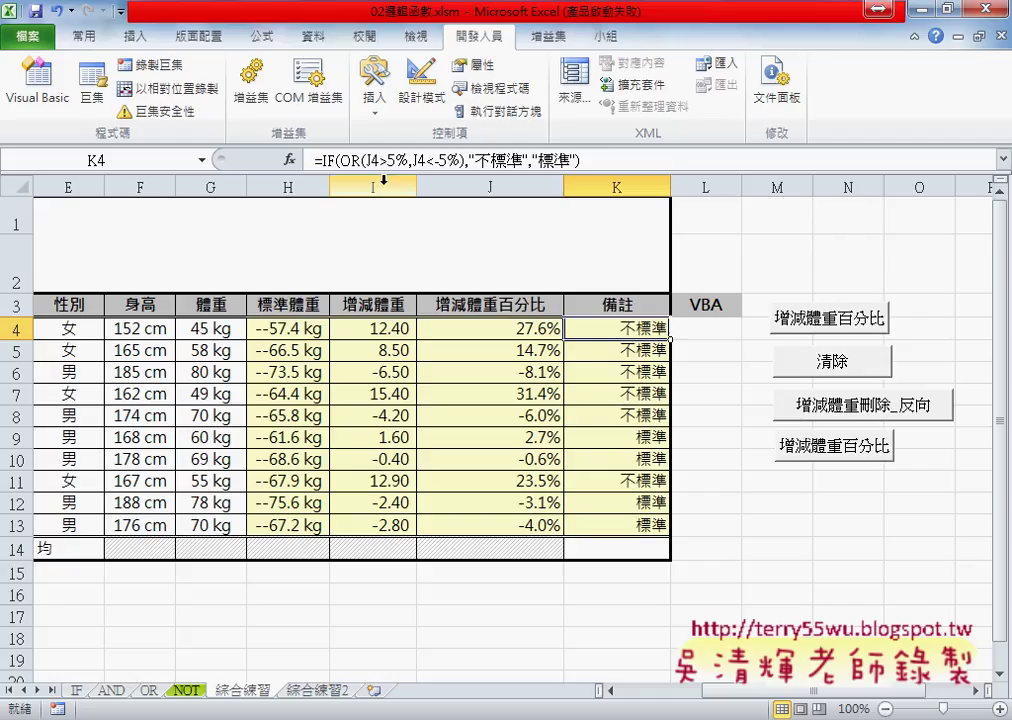
Show the Function Arguments for K4's IF(OR(J4>5%,J4<-5%),"不標準","標準") and move the dialog left
{"action": "left_click_drag", "start_coordinate": [339, 160], "coordinate": [362, 160]}
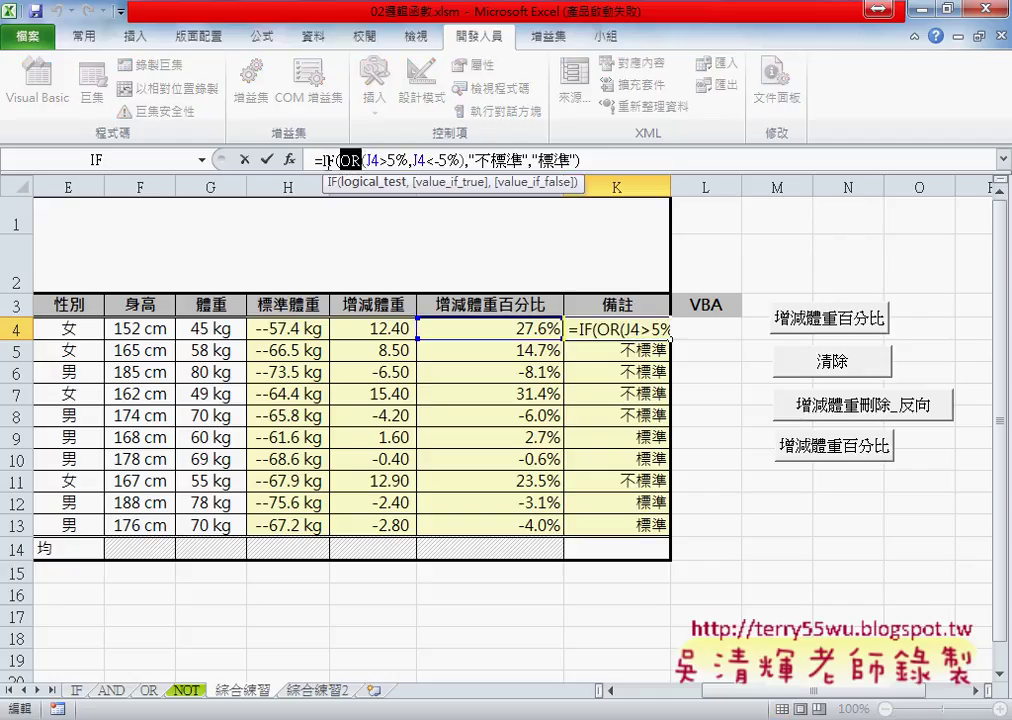
{"action": "left_click", "coordinate": [336, 160]}
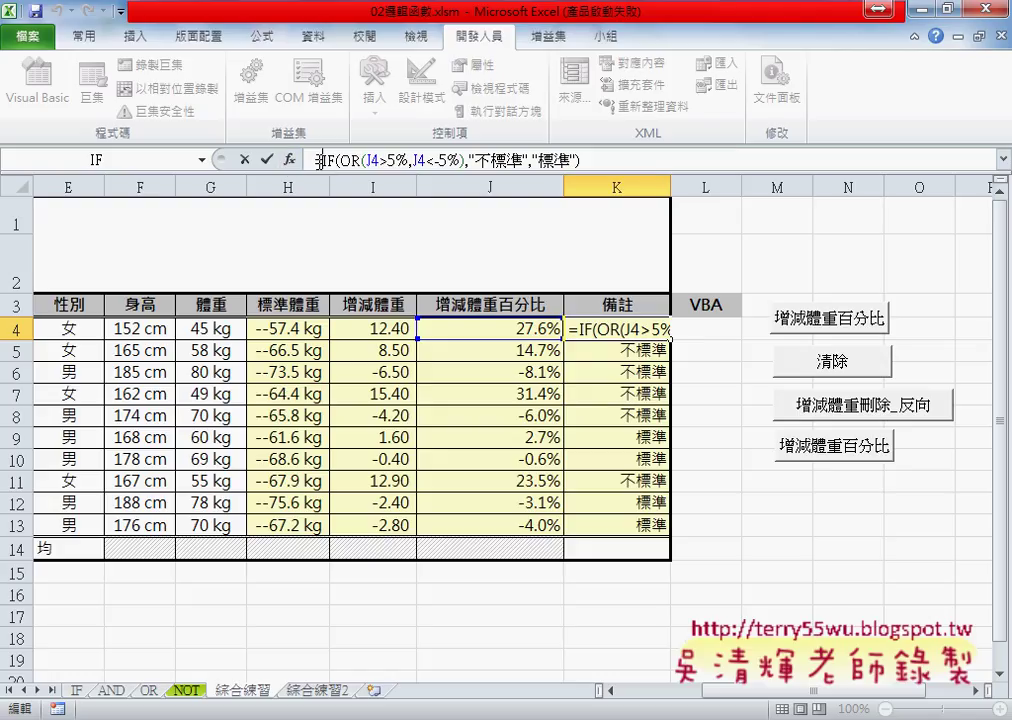
{"action": "left_click", "coordinate": [289, 160]}
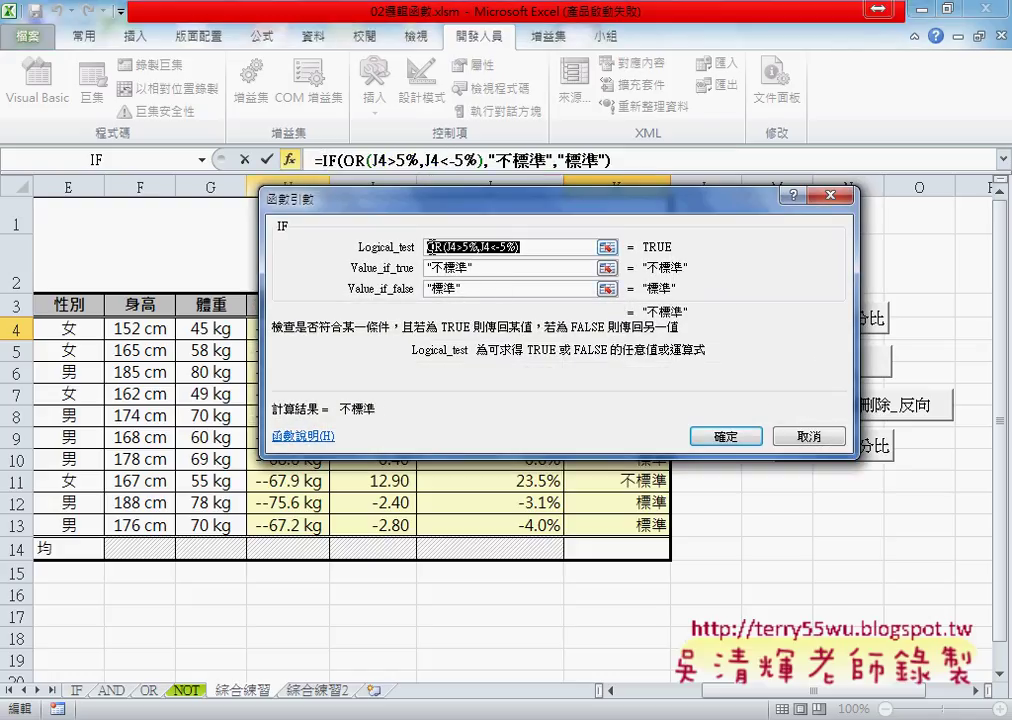
{"action": "left_click_drag", "start_coordinate": [479, 203], "coordinate": [622, 481]}
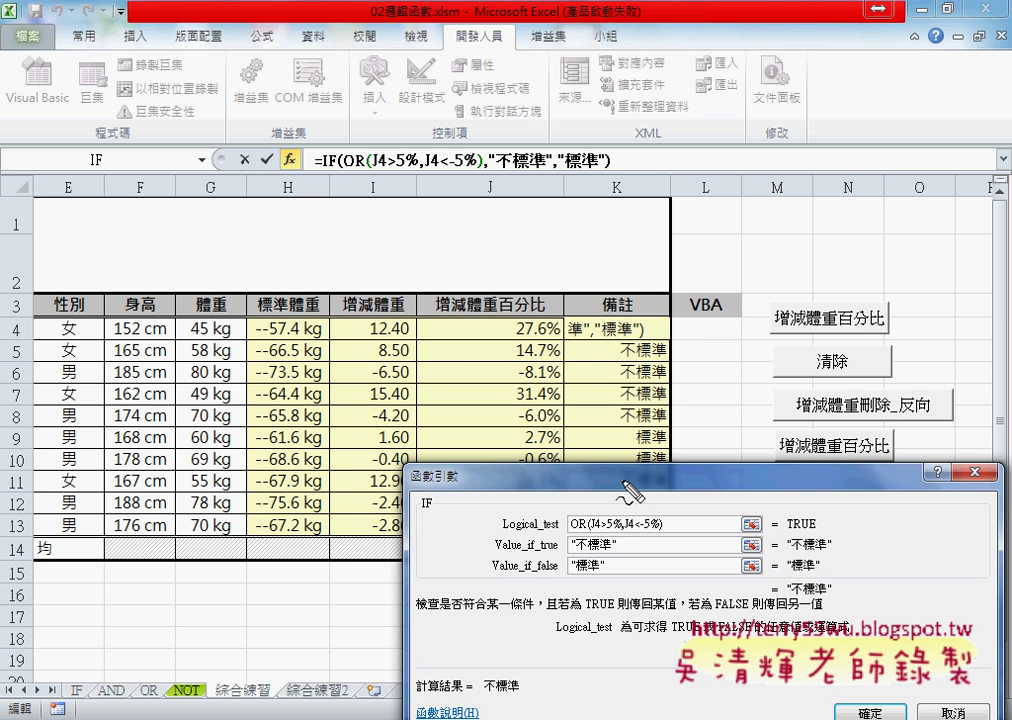
{"action": "mouse_move", "coordinate": [487, 212]}
{"action": "left_mouse_down"}
{"action": "mouse_move", "coordinate": [578, 218]}
{"action": "mouse_move", "coordinate": [550, 160]}
{"action": "left_mouse_up"}
{"action": "left_click_drag", "start_coordinate": [538, 177], "coordinate": [562, 177]}
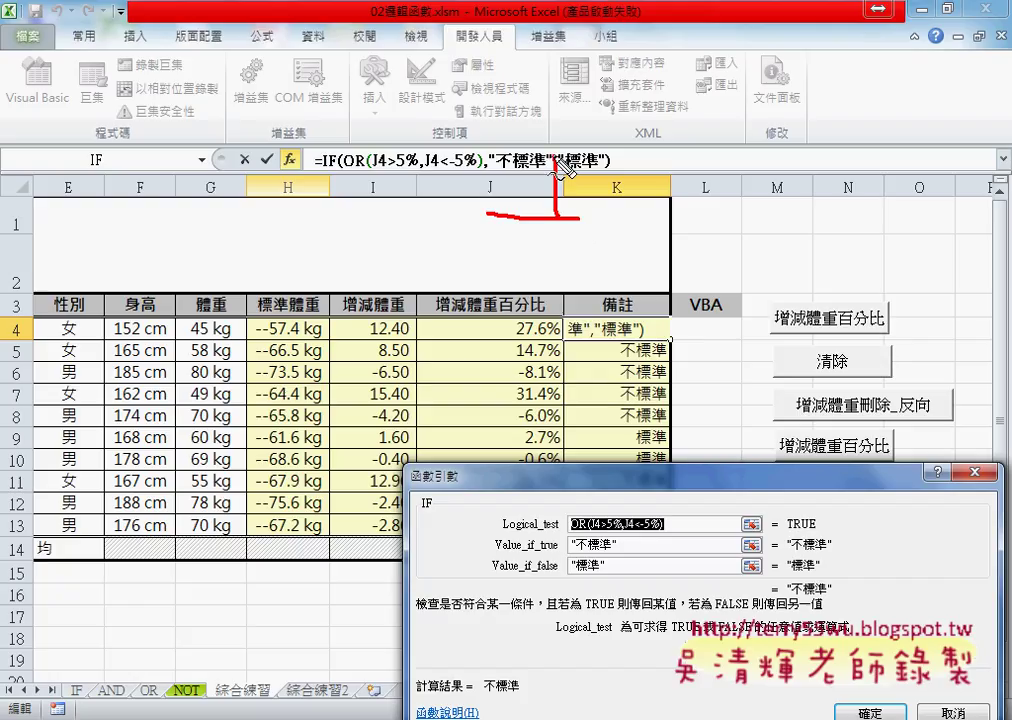
{"action": "mouse_move", "coordinate": [540, 284]}
{"action": "left_mouse_down"}
{"action": "mouse_move", "coordinate": [581, 284]}
{"action": "mouse_move", "coordinate": [560, 340]}
{"action": "mouse_move", "coordinate": [570, 331]}
{"action": "left_mouse_up"}
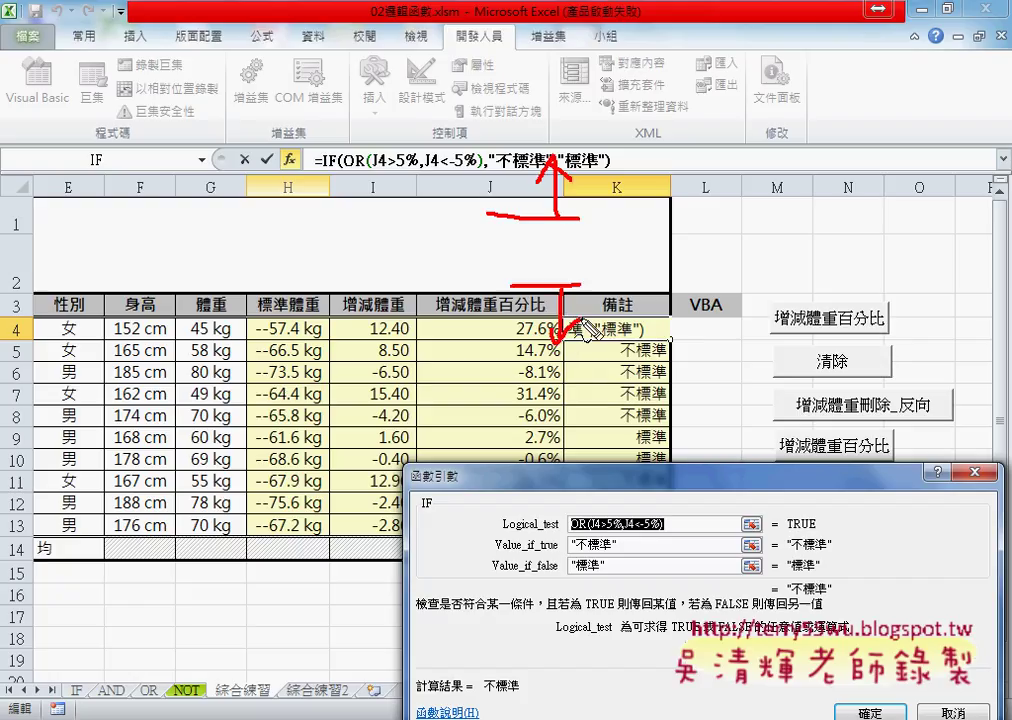
{"action": "left_click_drag", "start_coordinate": [563, 220], "coordinate": [566, 247]}
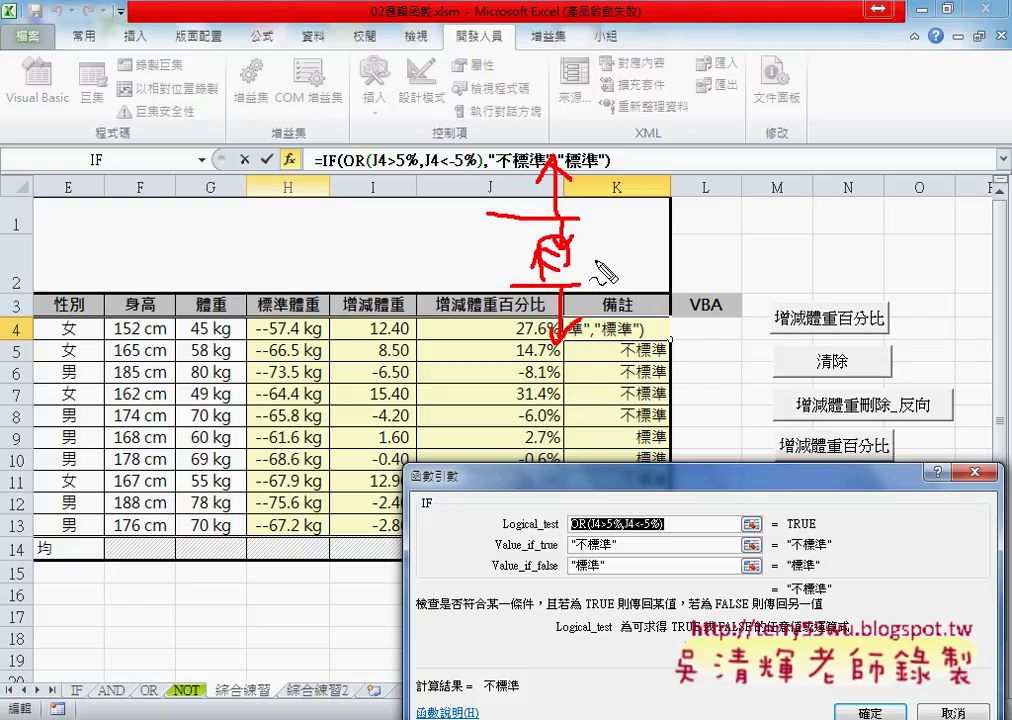
{"action": "key", "text": "Escape"}
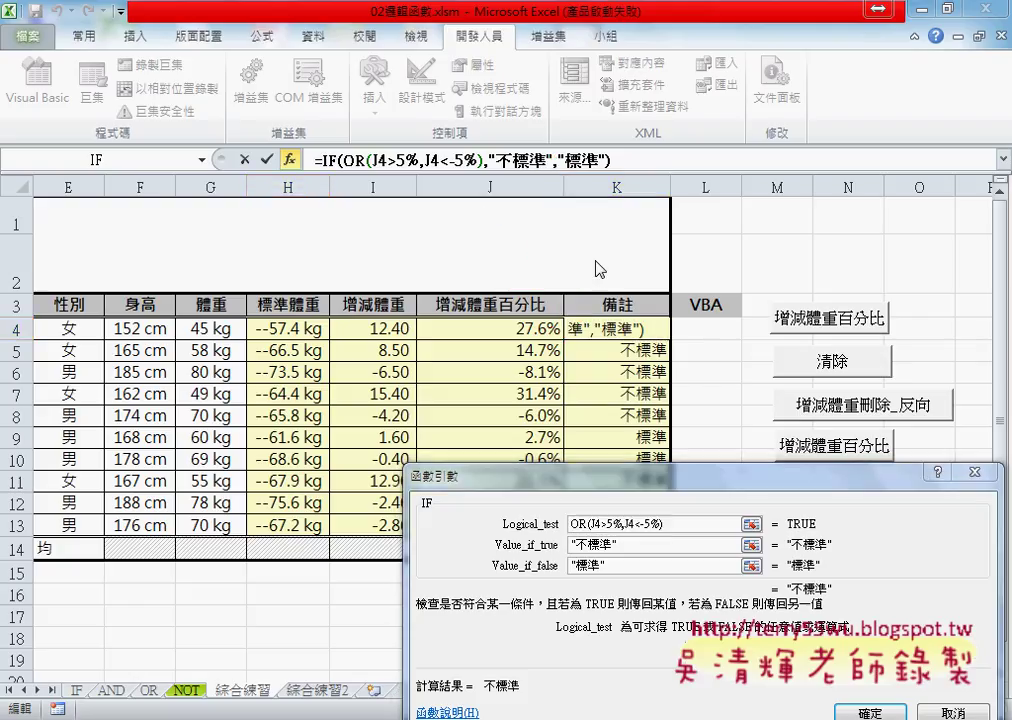
{"action": "left_click_drag", "start_coordinate": [597, 474], "coordinate": [187, 354]}
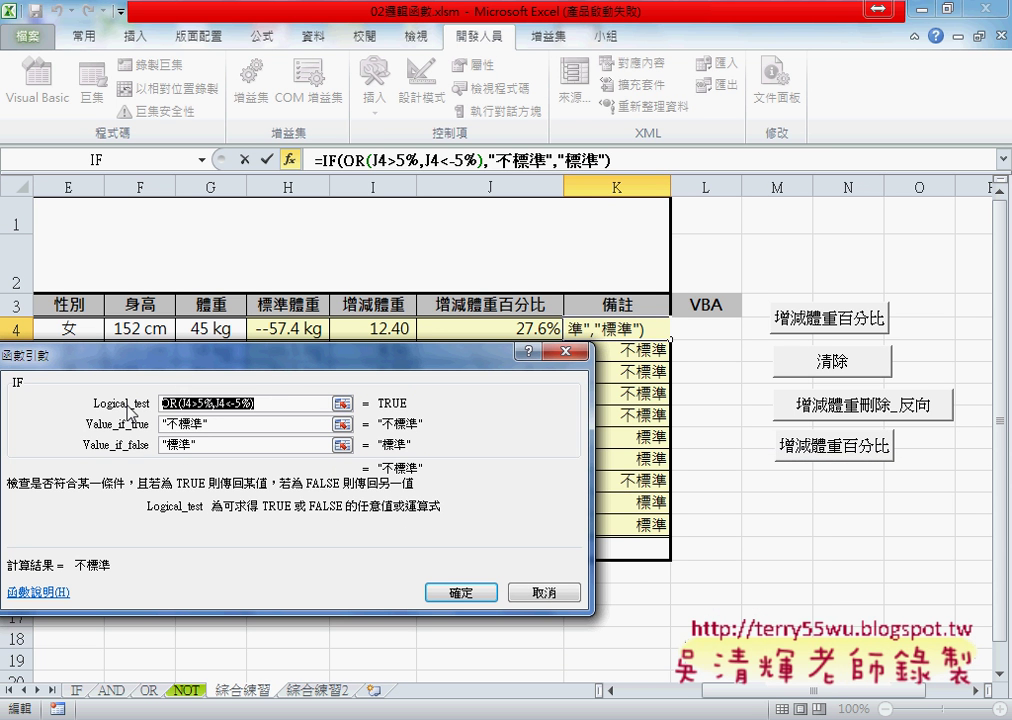
Replace the IF logical test with and(J4<5%,J4>-5%)
{"action": "key", "text": "Delete"}
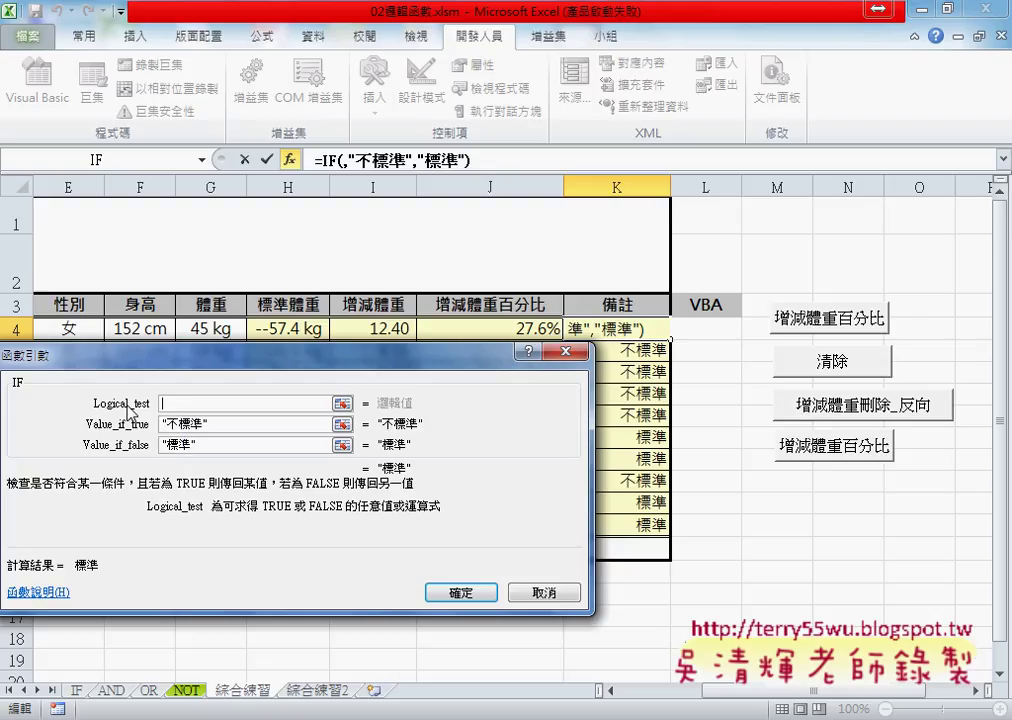
{"action": "type", "text": "and"}
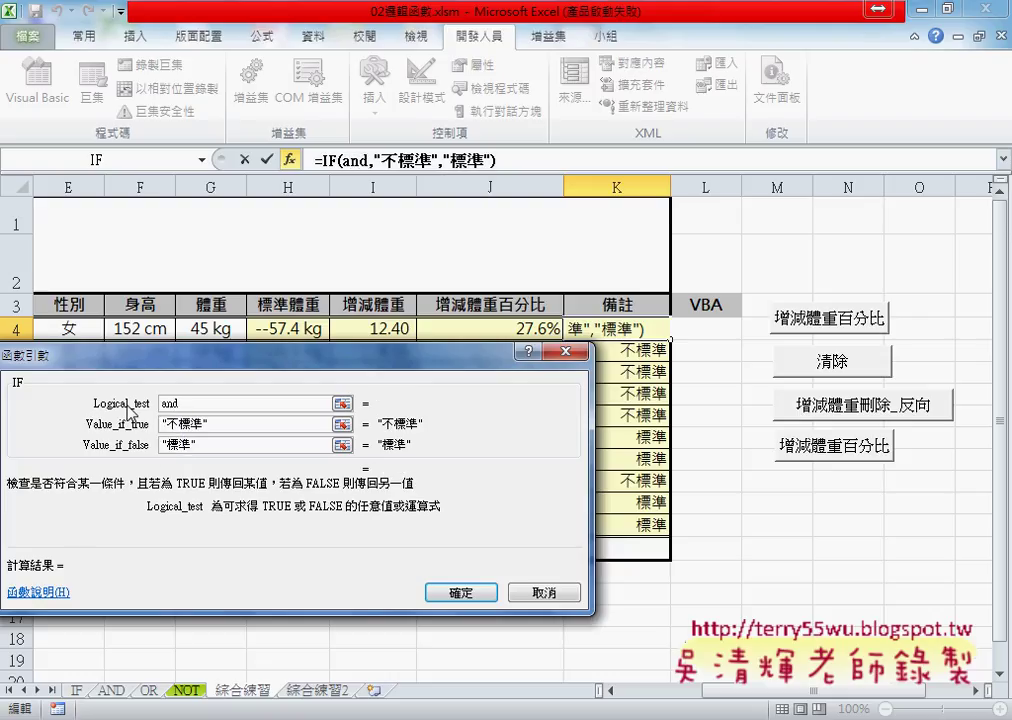
{"action": "type", "text": "("}
{"action": "left_click", "coordinate": [517, 326]}
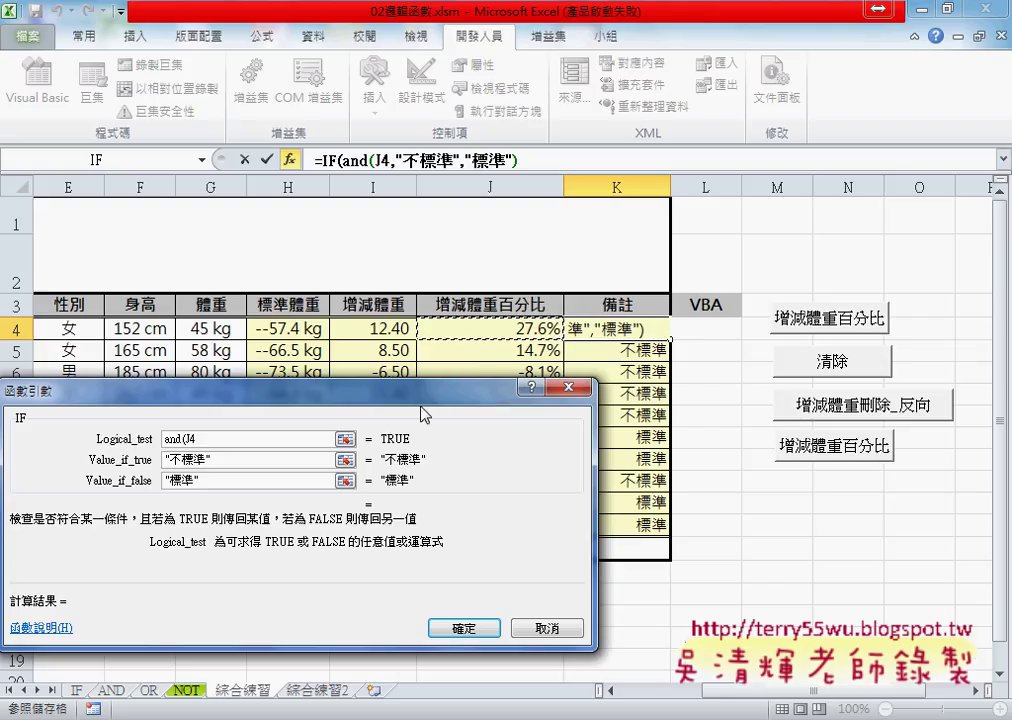
{"action": "type", "text": "<5"}
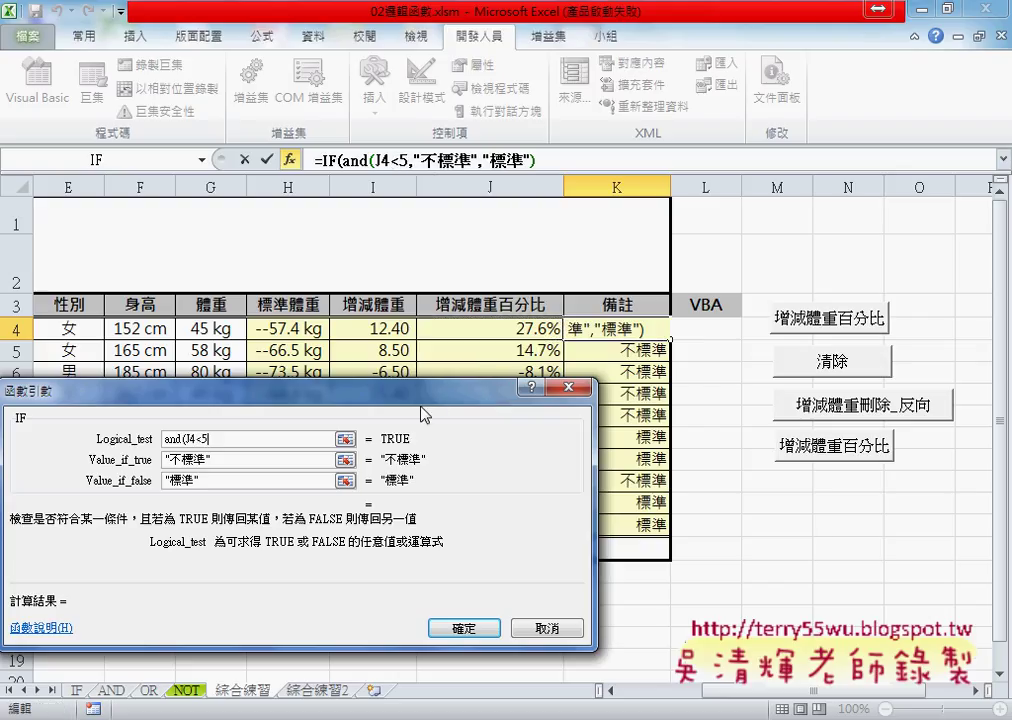
{"action": "type", "text": "%"}
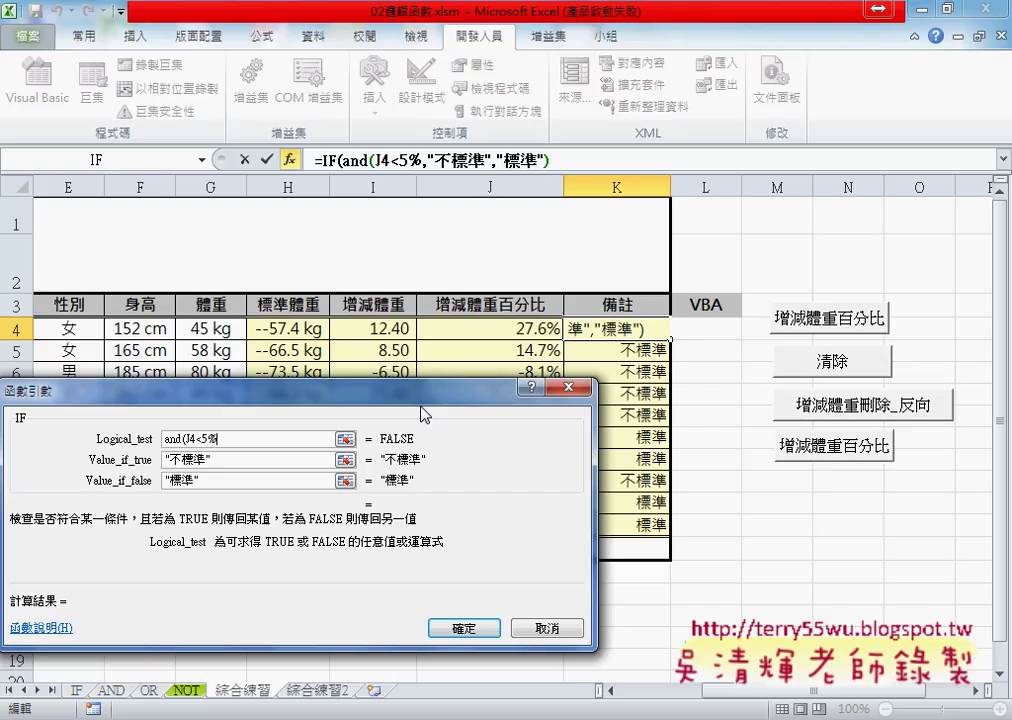
{"action": "type", "text": ","}
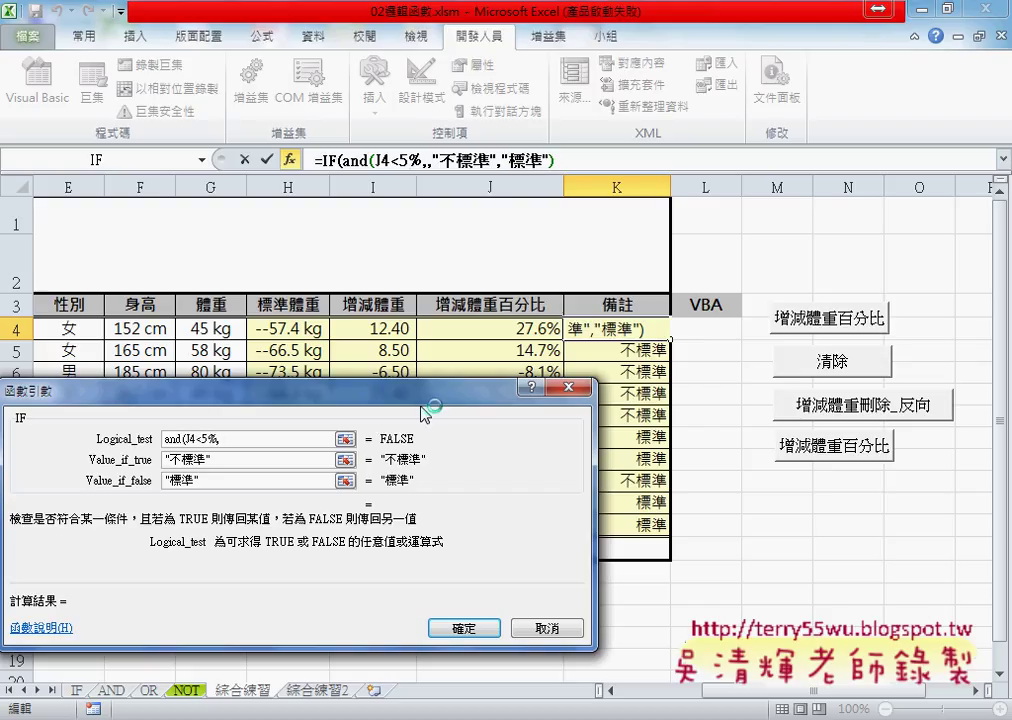
{"action": "left_click", "coordinate": [506, 329]}
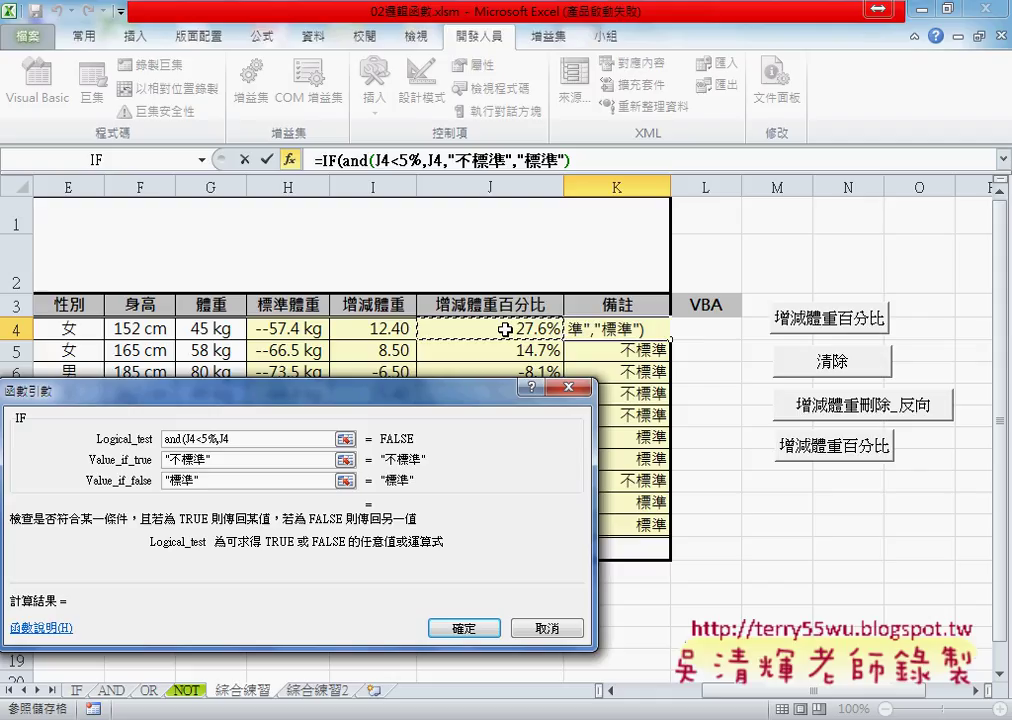
{"action": "type", "text": ">"}
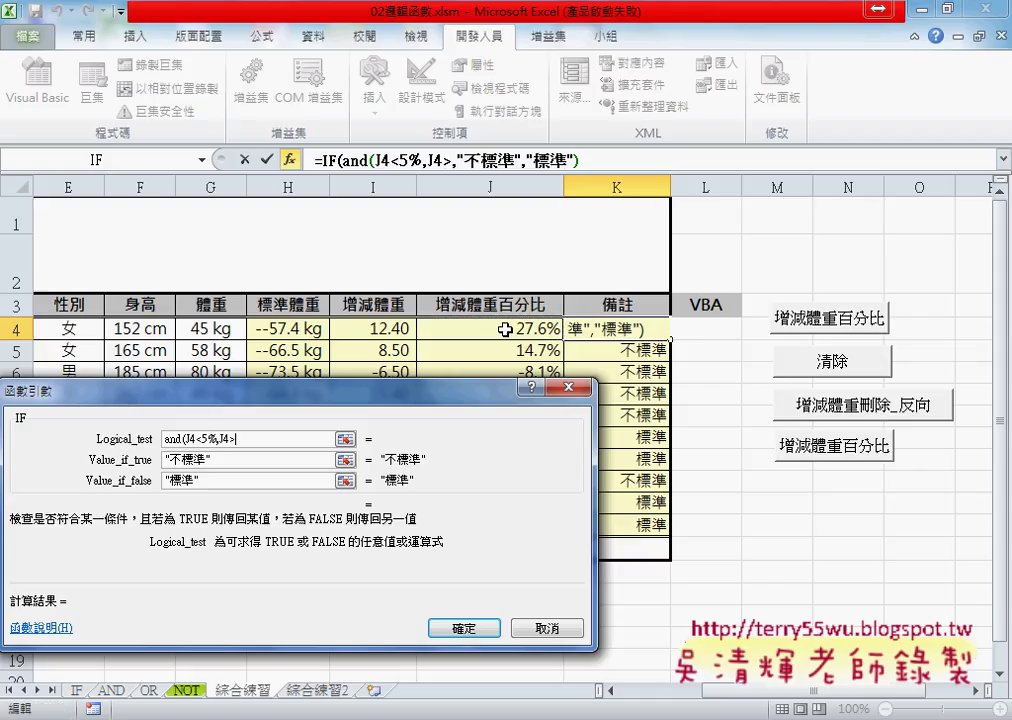
{"action": "type", "text": "-5"}
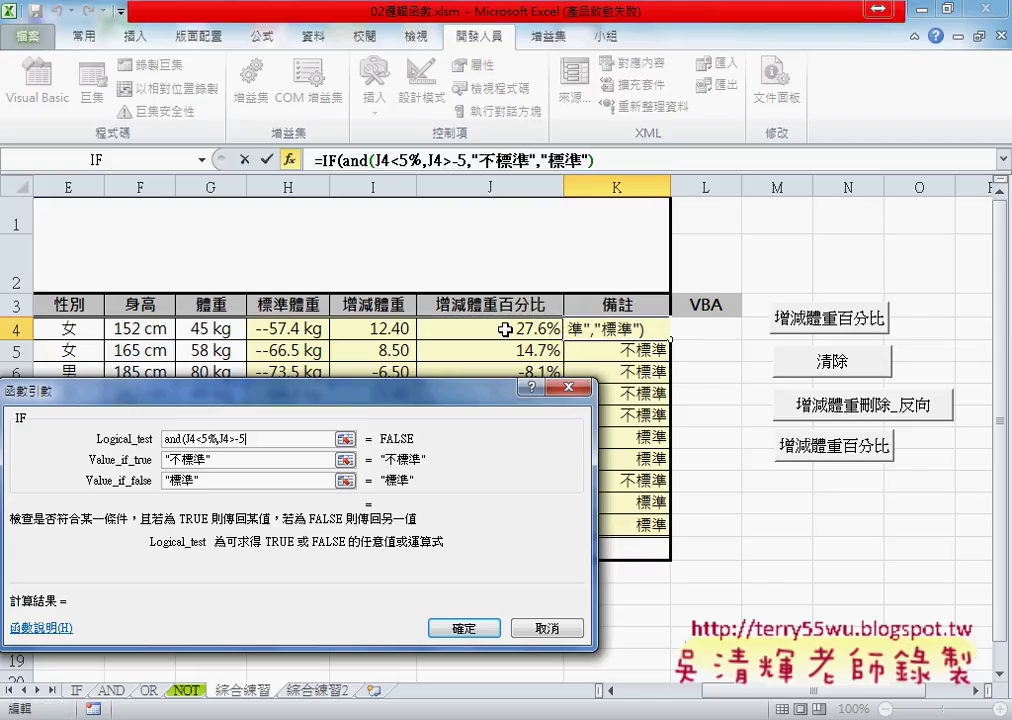
{"action": "type", "text": "%"}
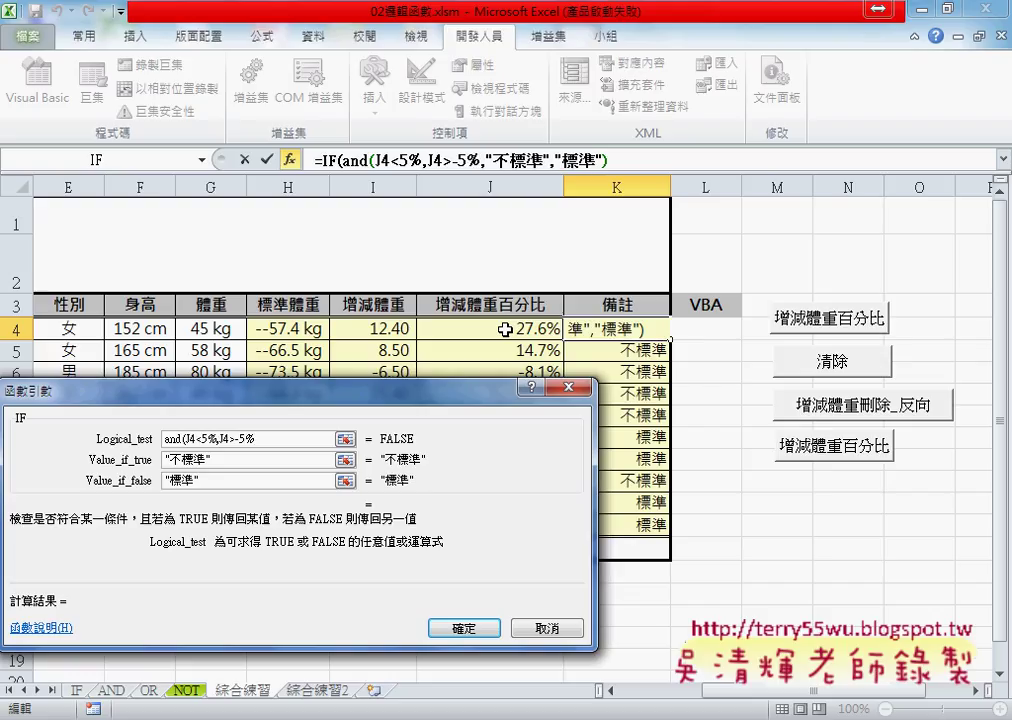
{"action": "type", "text": ")"}
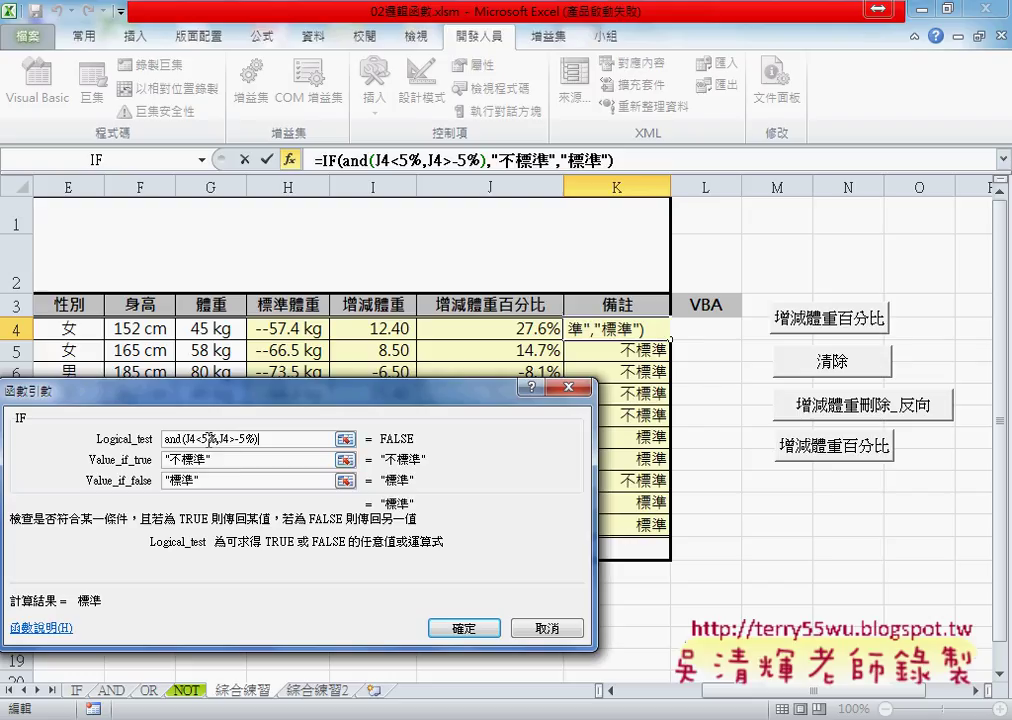
{"action": "left_click_drag", "start_coordinate": [200, 439], "coordinate": [216, 439]}
Swap the results so true returns 標準 and false returns 不標準, and confirm
{"action": "left_click", "coordinate": [183, 462]}
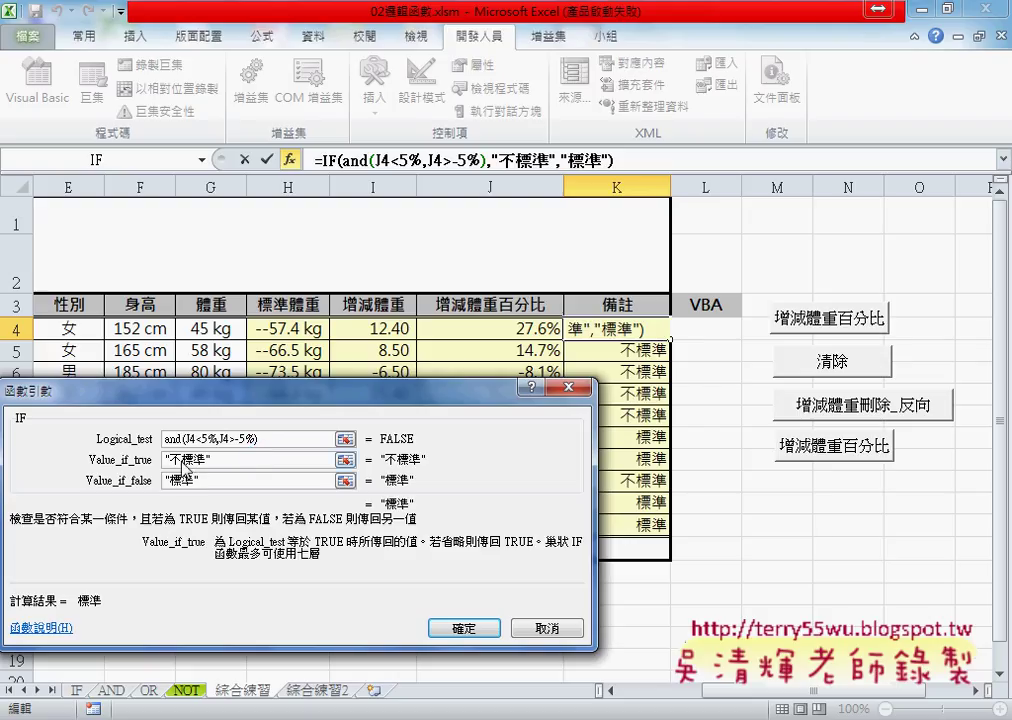
{"action": "left_click_drag", "start_coordinate": [169, 460], "coordinate": [179, 460]}
{"action": "right_click", "coordinate": [178, 462]}
{"action": "left_click", "coordinate": [215, 556]}
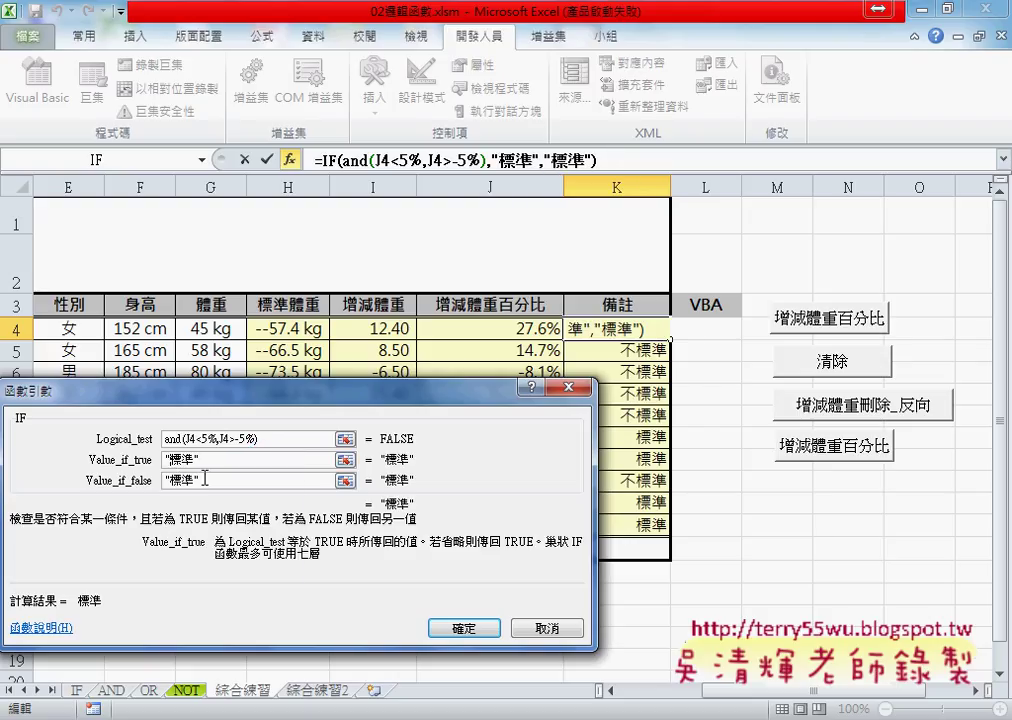
{"action": "left_click", "coordinate": [176, 478]}
{"action": "right_click", "coordinate": [176, 478]}
{"action": "left_click", "coordinate": [219, 472]}
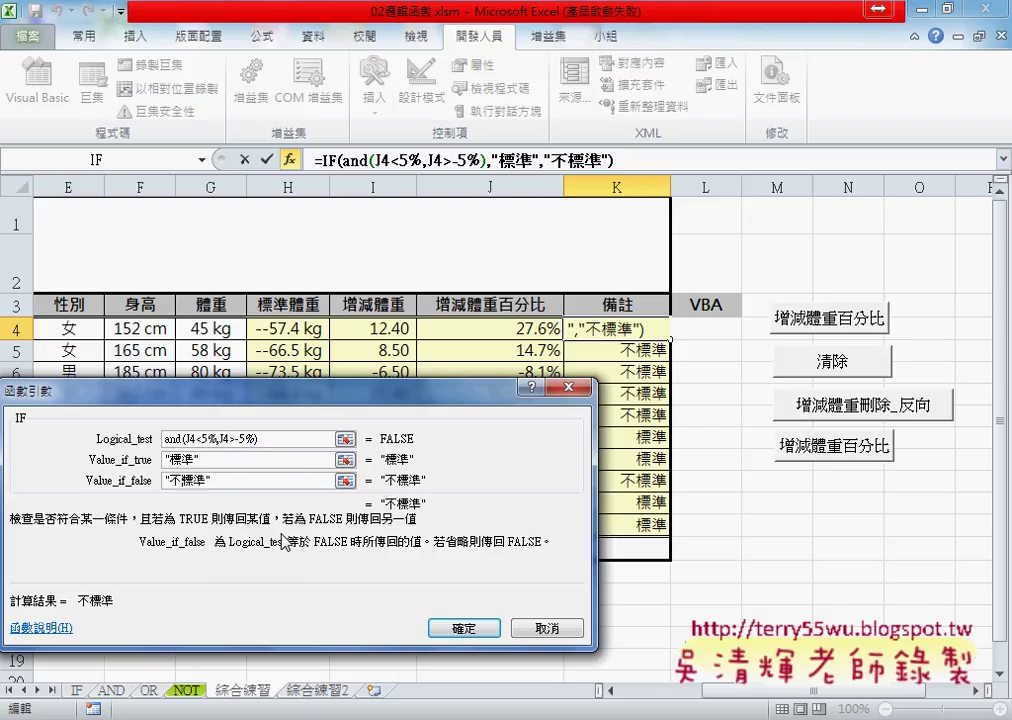
{"action": "left_click", "coordinate": [216, 440]}
{"action": "left_click", "coordinate": [216, 460]}
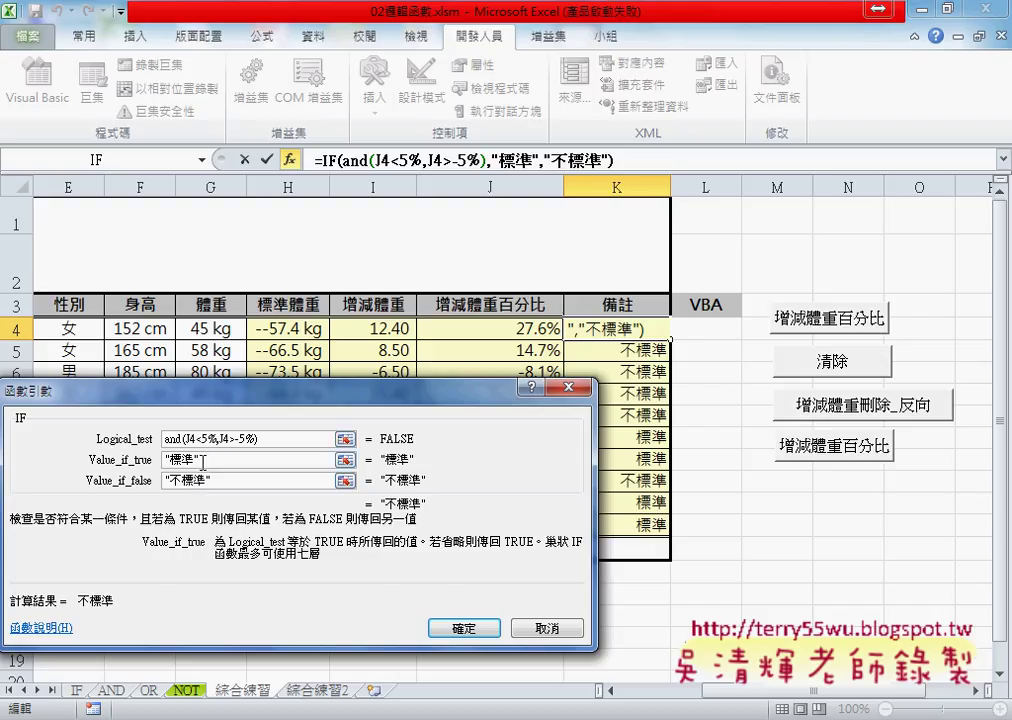
{"action": "double_click", "coordinate": [203, 462]}
{"action": "key", "text": "Tab"}
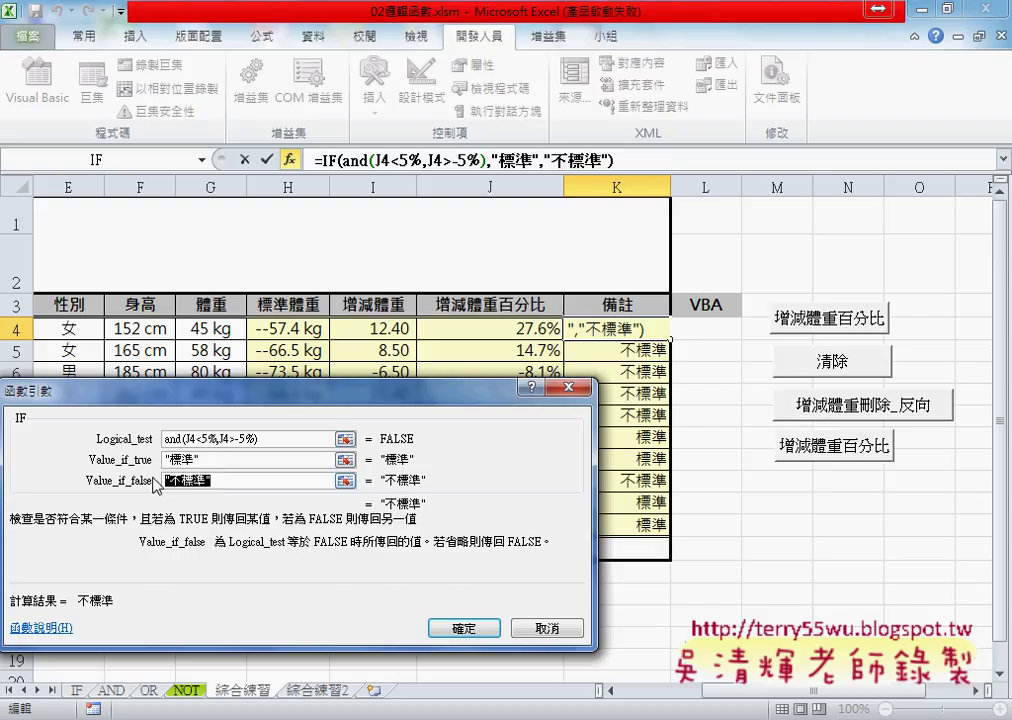
{"action": "left_click", "coordinate": [463, 640]}
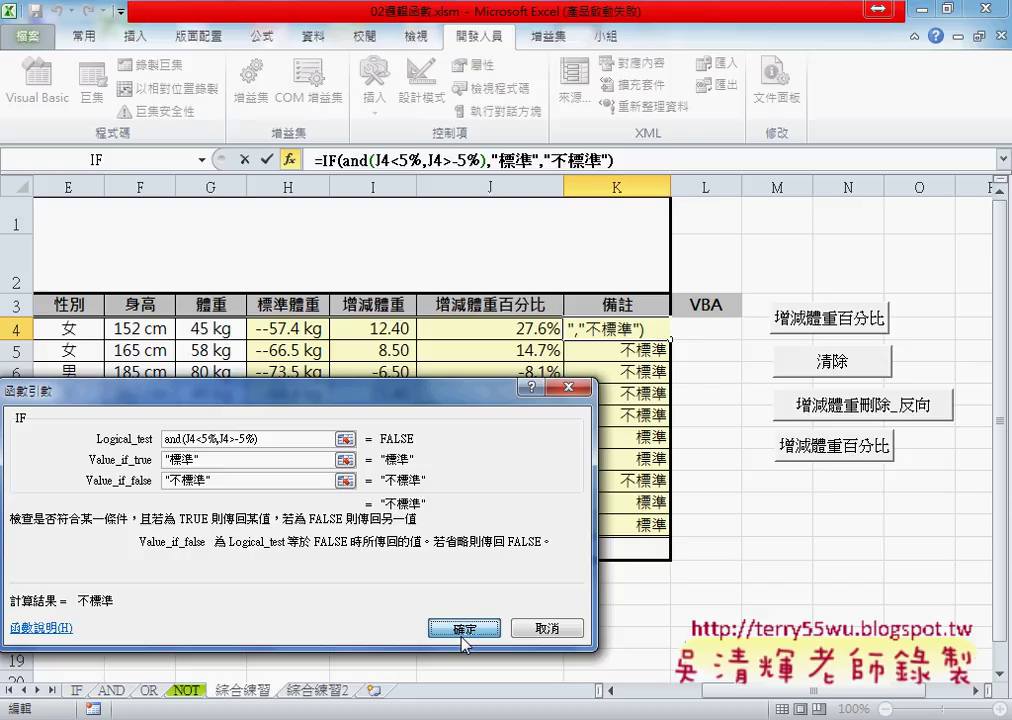
Fill K4's AND-based remark formula down through K13
{"action": "left_click_drag", "start_coordinate": [670, 339], "coordinate": [670, 535]}
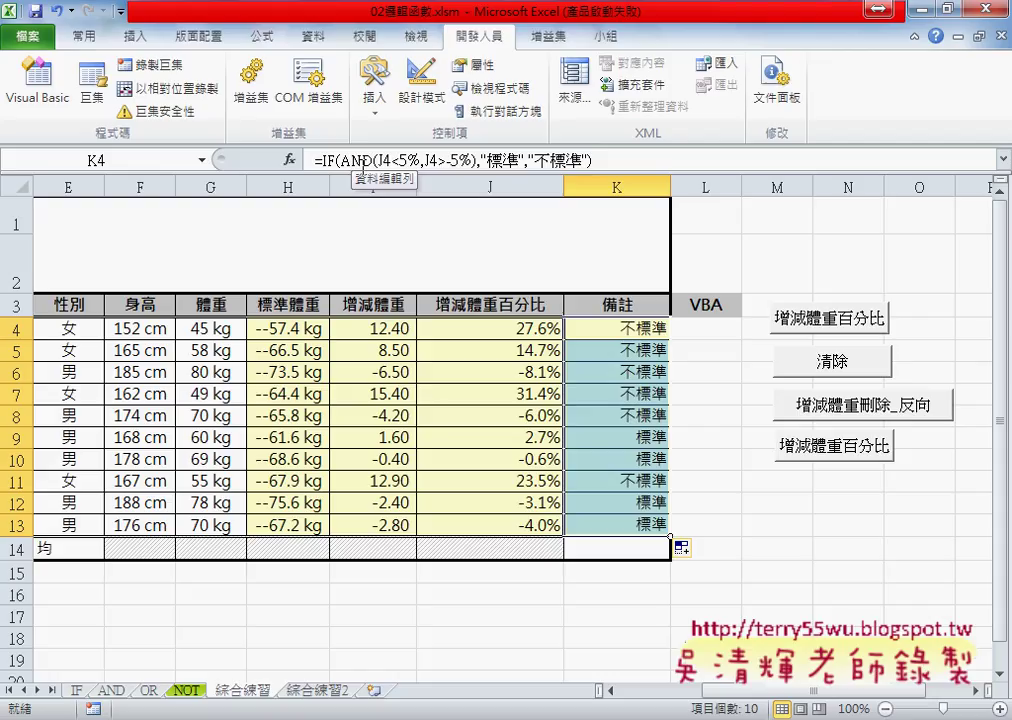
{"action": "left_click", "coordinate": [710, 332]}
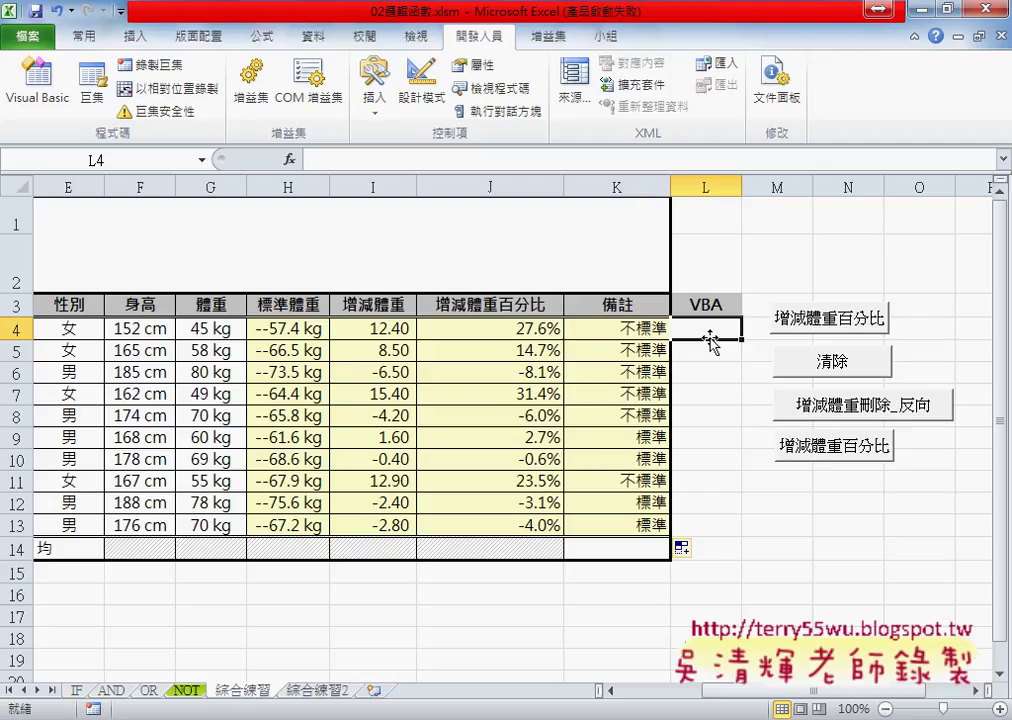
{"action": "left_click", "coordinate": [805, 322]}
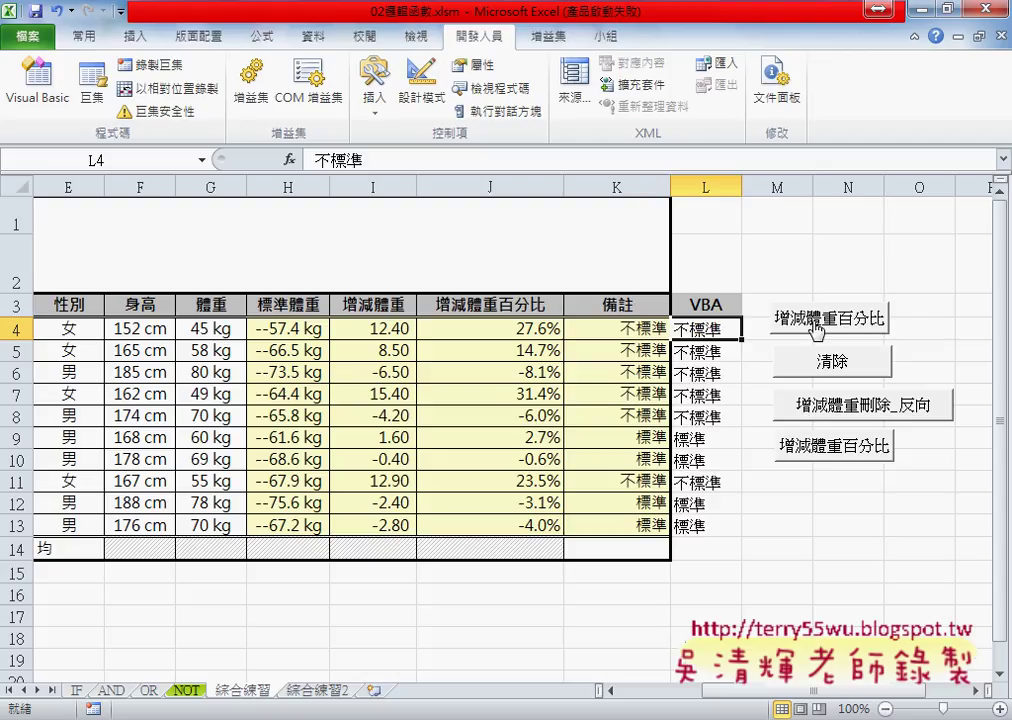
{"action": "left_click", "coordinate": [826, 366]}
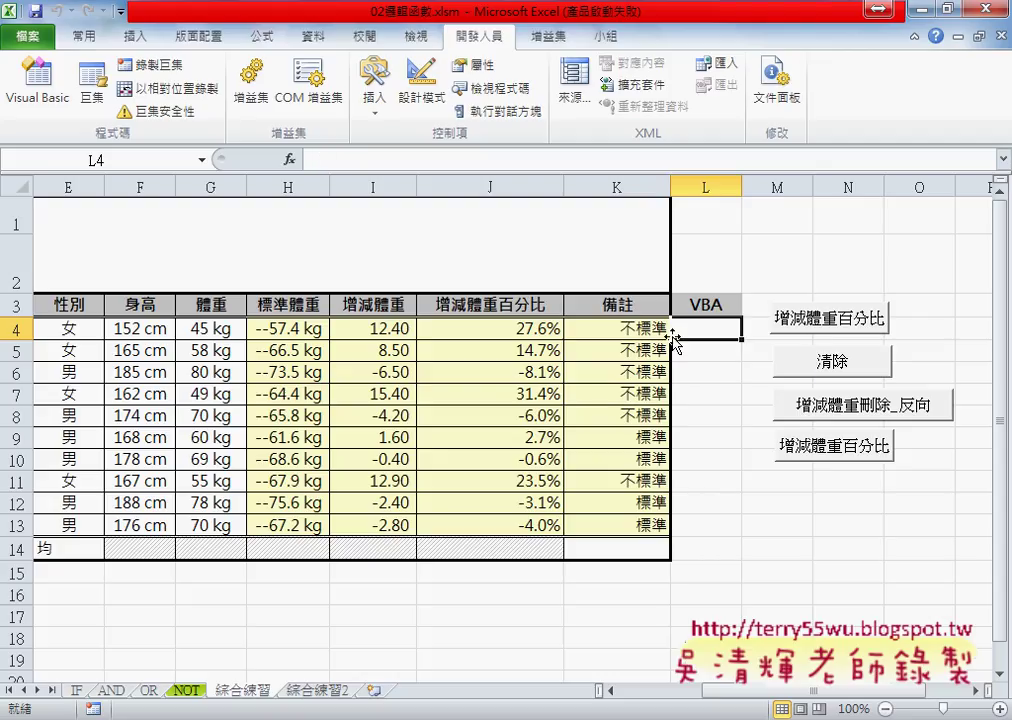
{"action": "left_click", "coordinate": [289, 160]}
{"action": "left_click_drag", "start_coordinate": [230, 350], "coordinate": [303, 221]}
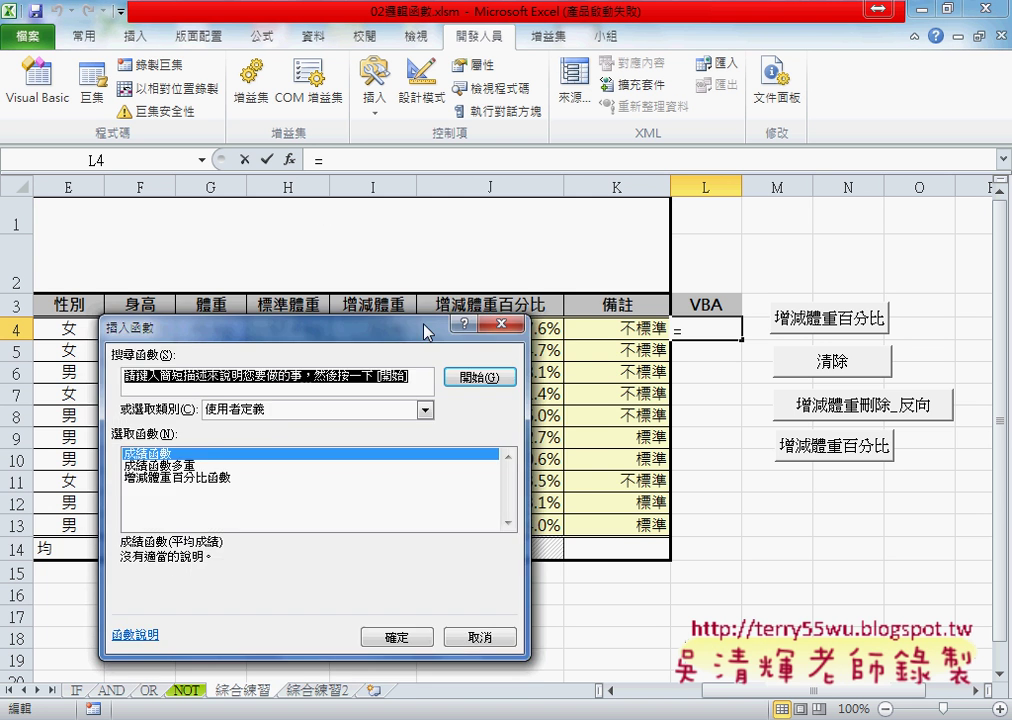
{"action": "left_click", "coordinate": [268, 374]}
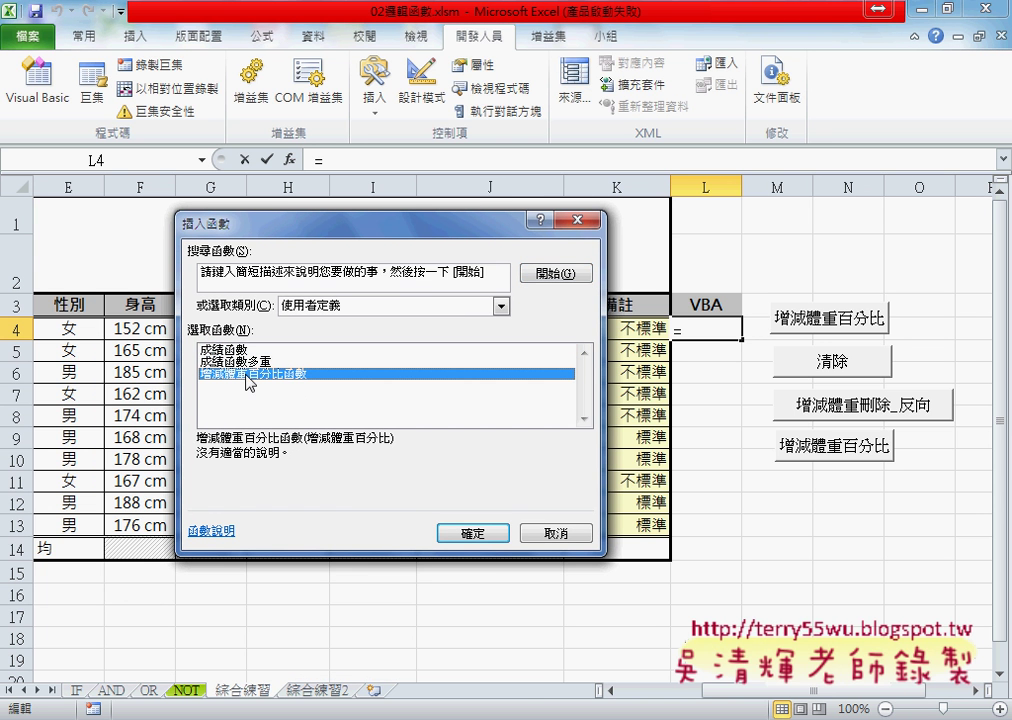
{"action": "left_click", "coordinate": [475, 535]}
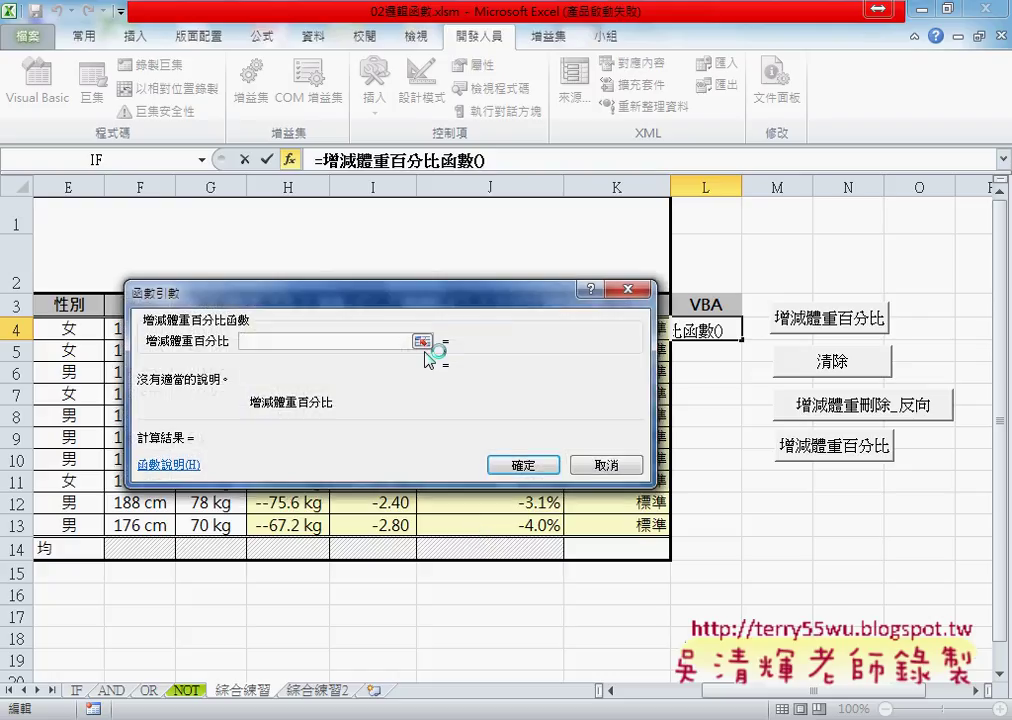
{"action": "left_click_drag", "start_coordinate": [428, 287], "coordinate": [531, 478]}
{"action": "left_click", "coordinate": [520, 328]}
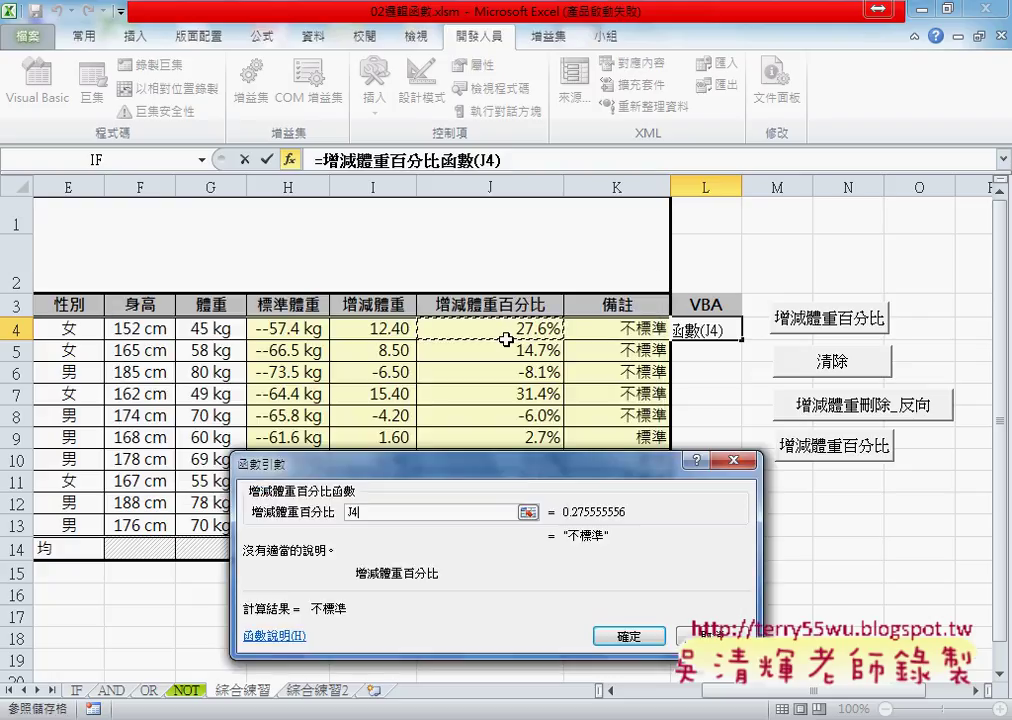
{"action": "left_click", "coordinate": [620, 637]}
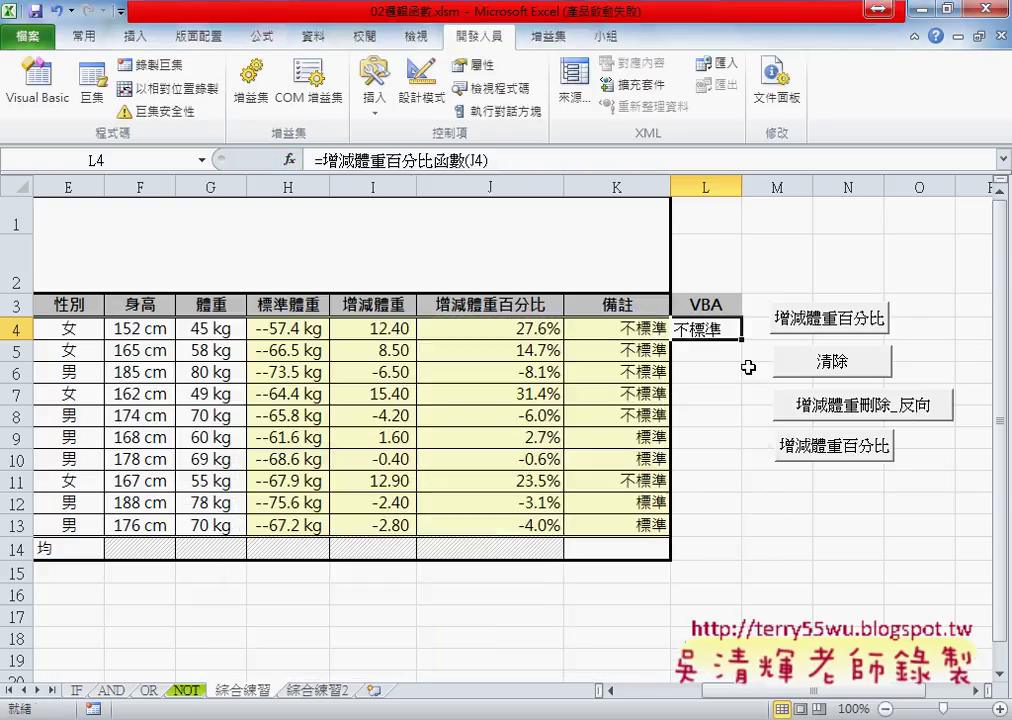
{"action": "left_click_drag", "start_coordinate": [742, 340], "coordinate": [748, 546]}
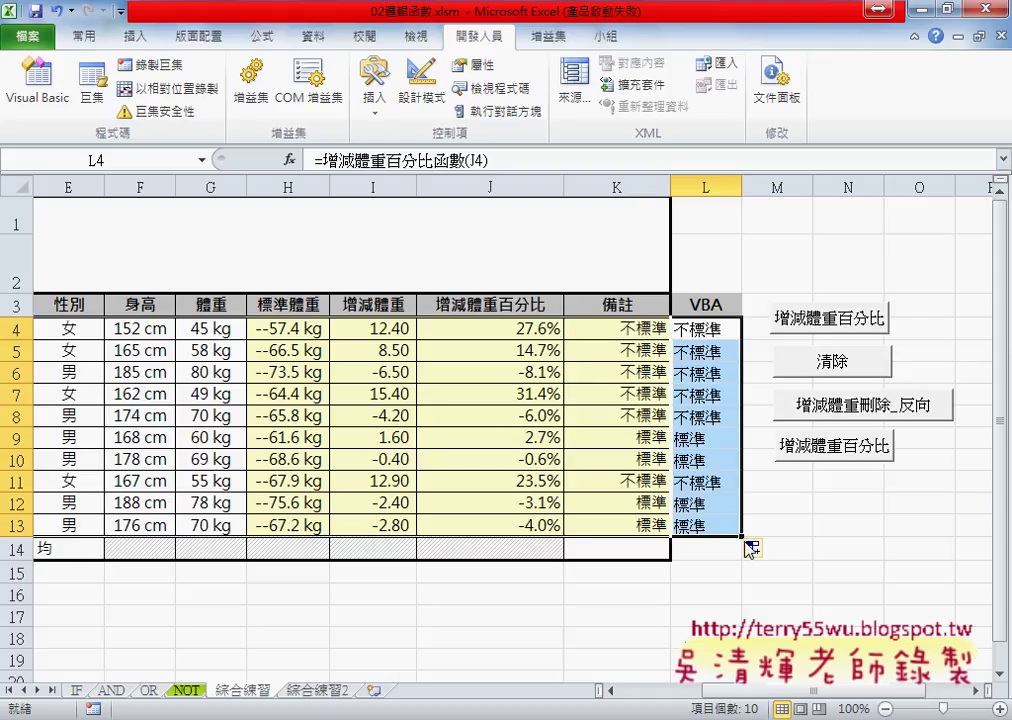
{"action": "key", "text": "Delete"}
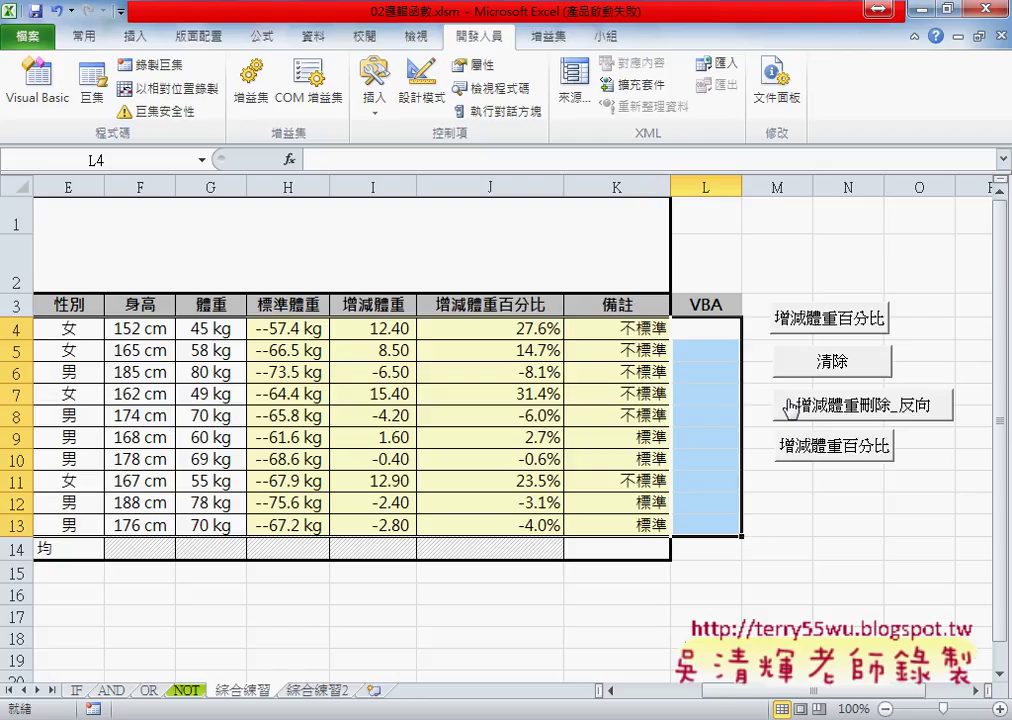
Open the 增減體重百分比 button's assigned macro in the VBA editor via 指定巨集
{"action": "right_click", "coordinate": [833, 322]}
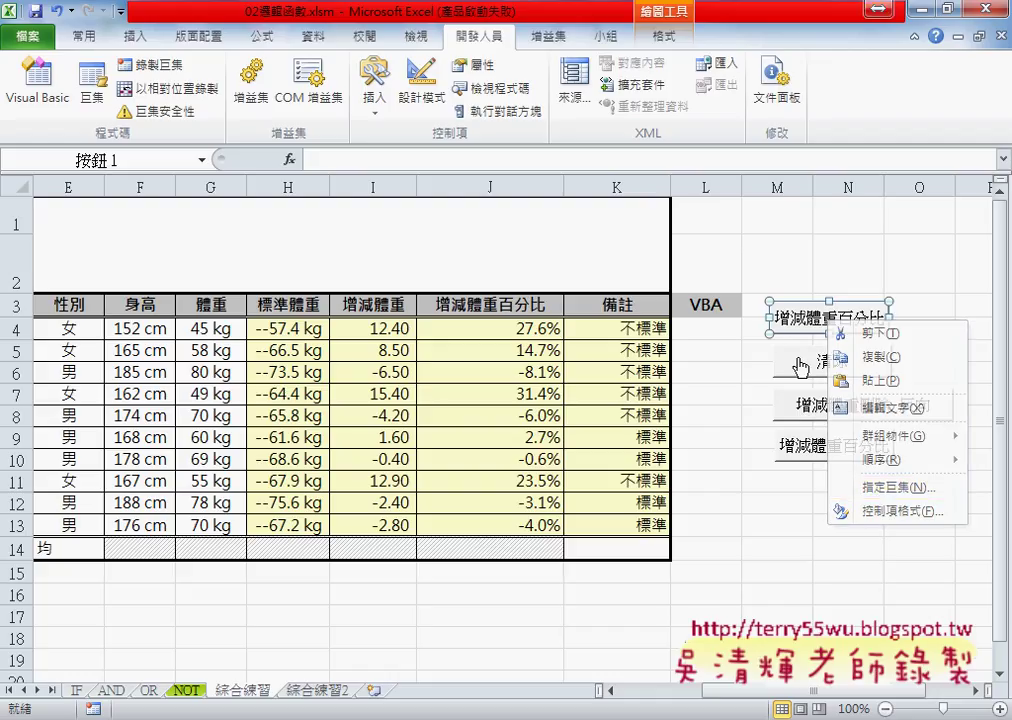
{"action": "key", "text": "Escape"}
{"action": "left_click_drag", "start_coordinate": [712, 332], "coordinate": [735, 528]}
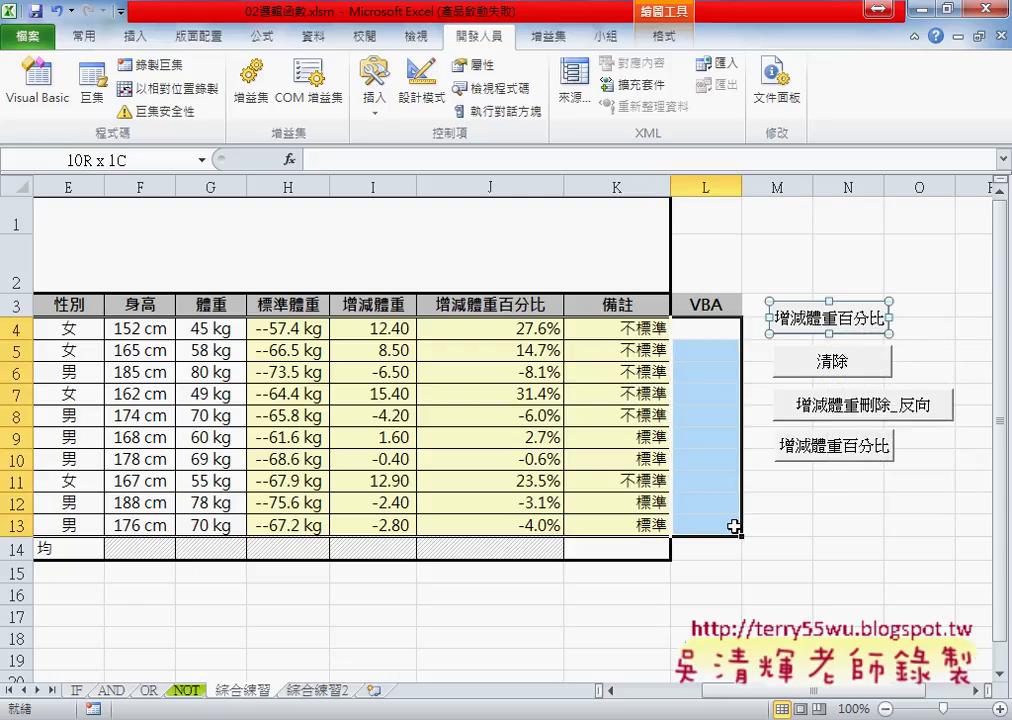
{"action": "right_click", "coordinate": [824, 316]}
{"action": "left_click", "coordinate": [877, 486]}
{"action": "left_click", "coordinate": [970, 364]}
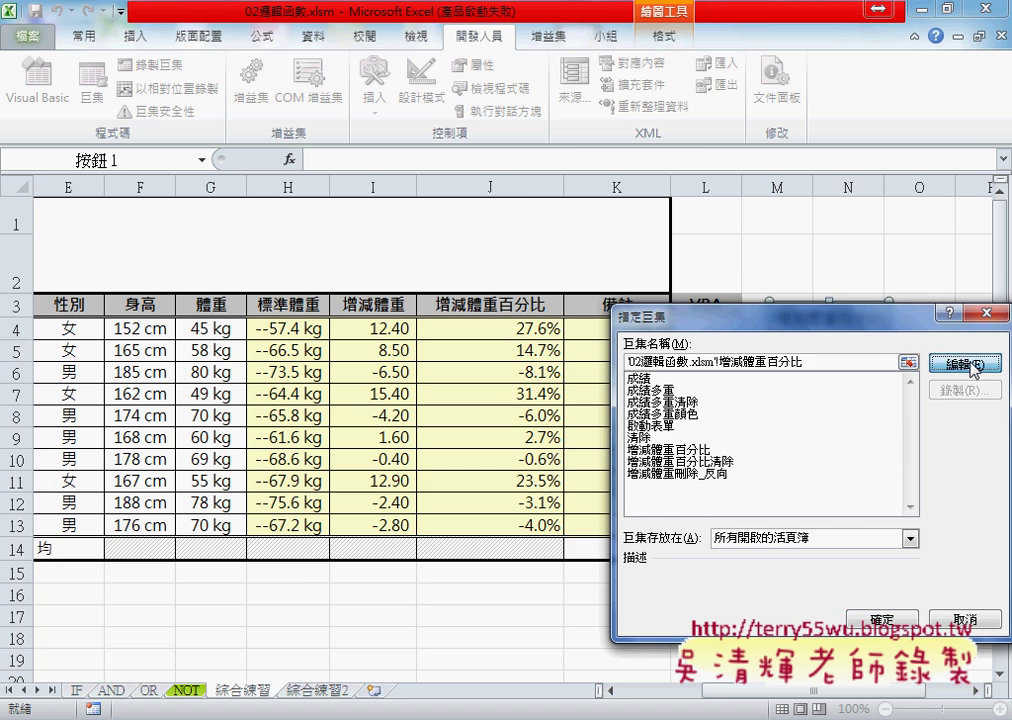
{"action": "left_click_drag", "start_coordinate": [312, 424], "coordinate": [256, 360]}
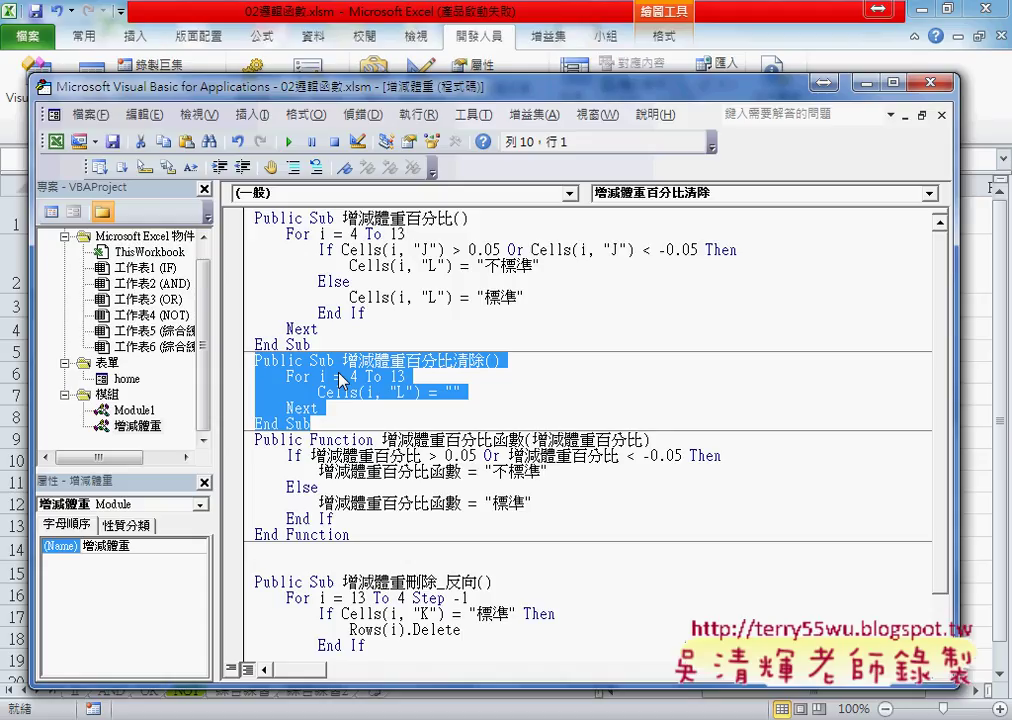
{"action": "double_click", "coordinate": [334, 250]}
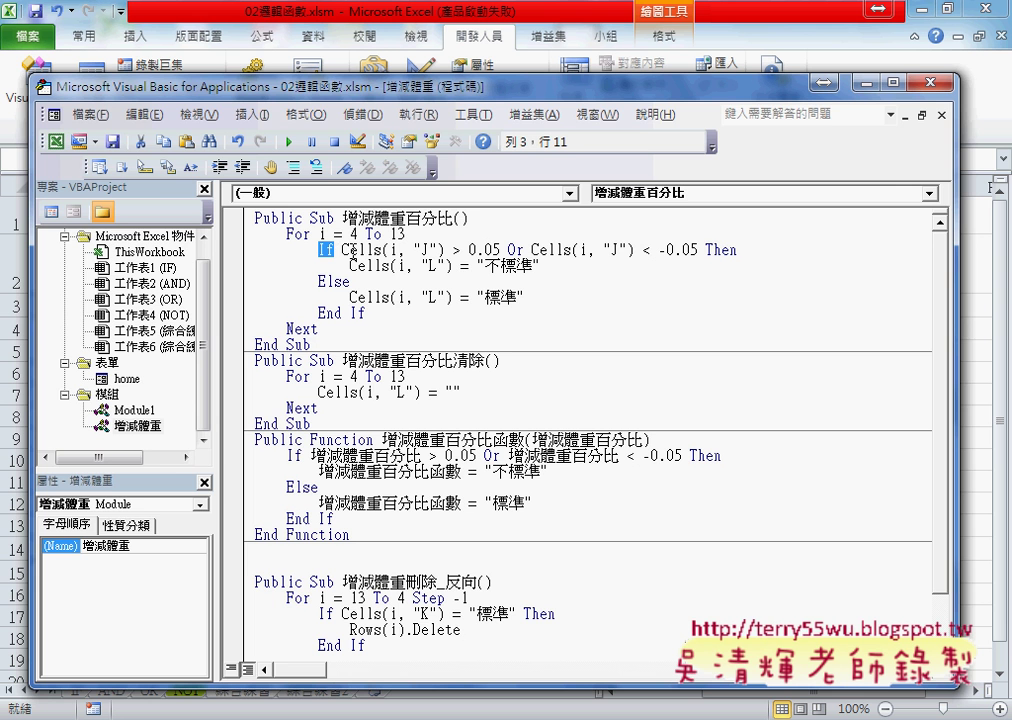
{"action": "mouse_move", "coordinate": [262, 80]}
{"action": "left_mouse_down"}
{"action": "mouse_move", "coordinate": [348, 95]}
{"action": "mouse_move", "coordinate": [603, 104]}
{"action": "left_mouse_up"}
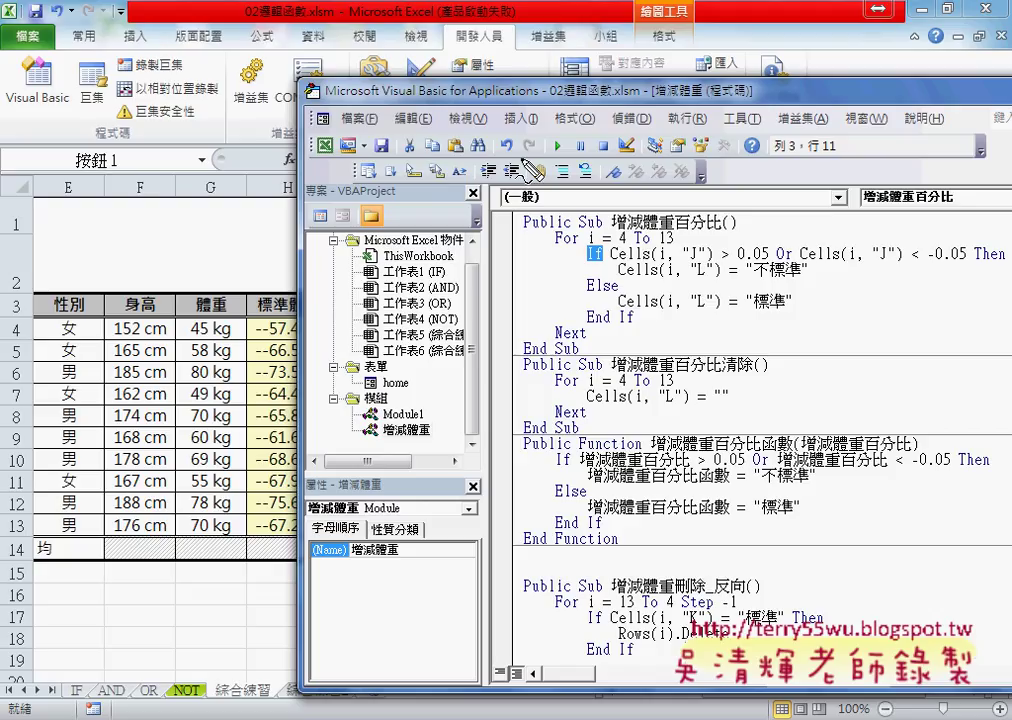
{"action": "left_click_drag", "start_coordinate": [30, 316], "coordinate": [28, 346]}
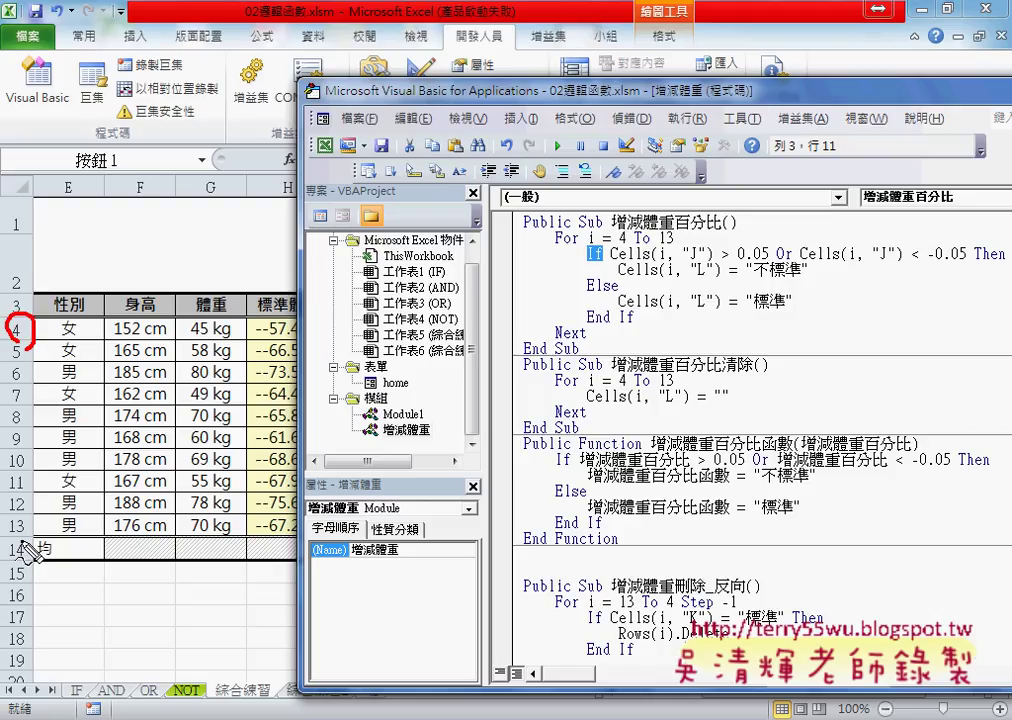
{"action": "left_click_drag", "start_coordinate": [28, 510], "coordinate": [25, 542]}
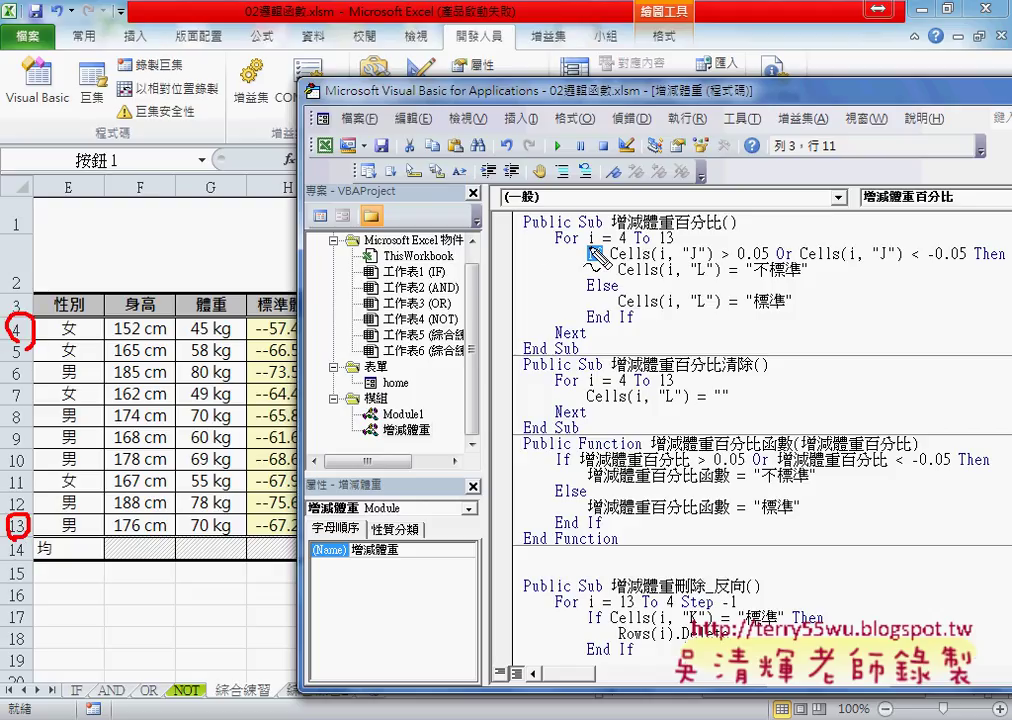
{"action": "double_click", "coordinate": [594, 254]}
{"action": "left_click_drag", "start_coordinate": [659, 245], "coordinate": [676, 244]}
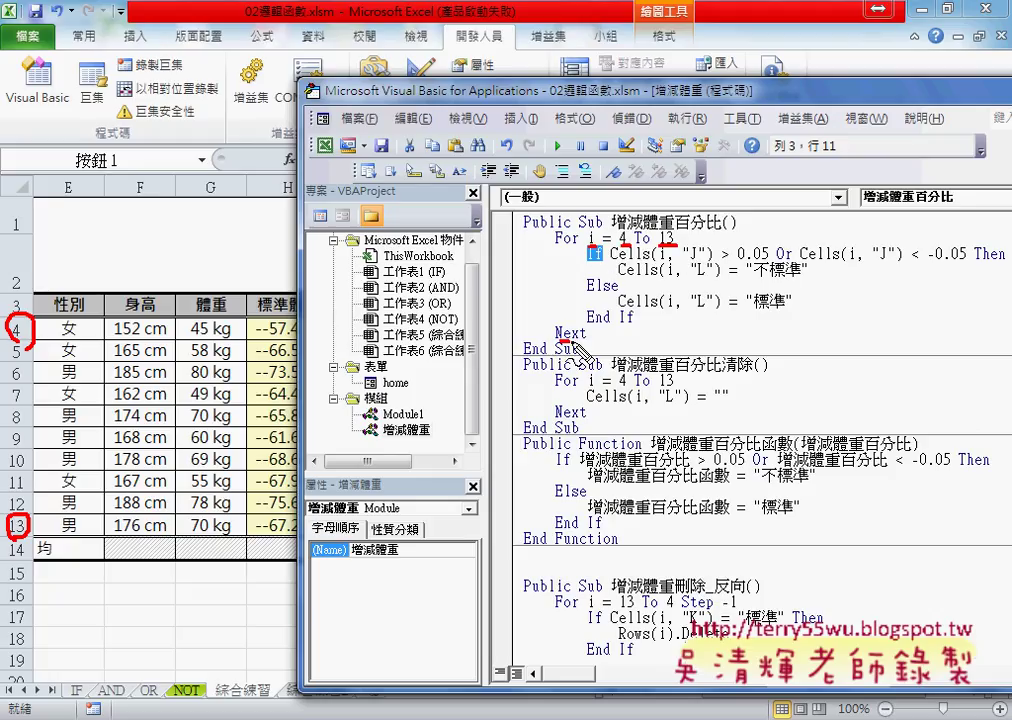
{"action": "left_click_drag", "start_coordinate": [562, 340], "coordinate": [585, 341]}
{"action": "key", "text": "Escape"}
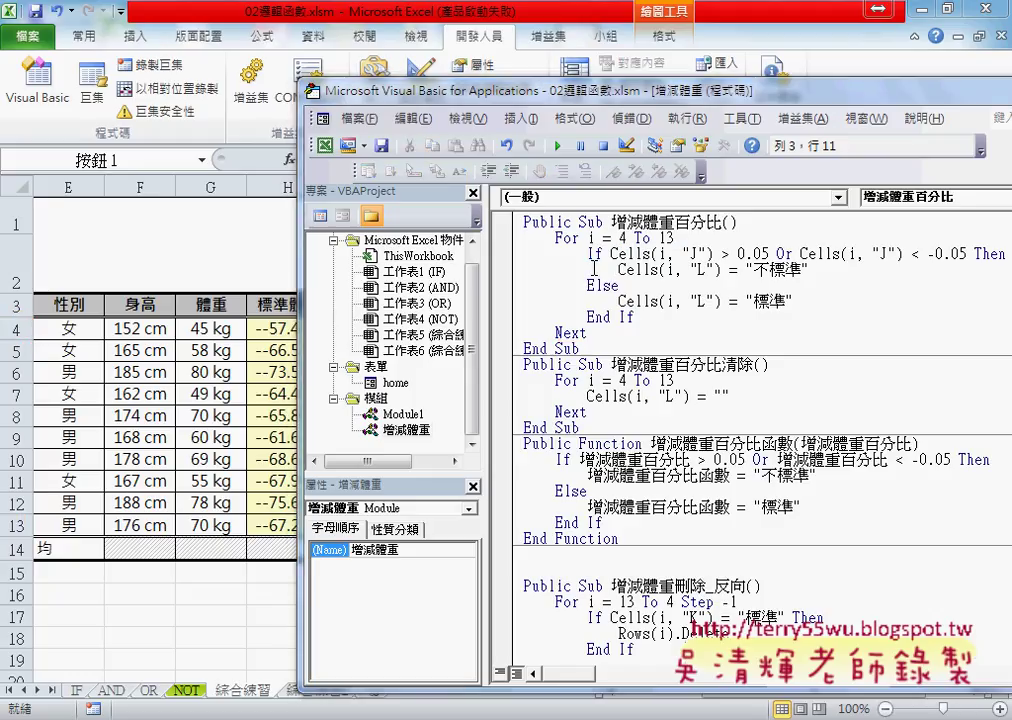
{"action": "double_click", "coordinate": [596, 253]}
{"action": "mouse_move", "coordinate": [470, 192]}
{"action": "left_mouse_down"}
{"action": "mouse_move", "coordinate": [407, 240]}
{"action": "mouse_move", "coordinate": [380, 240]}
{"action": "left_mouse_up"}
{"action": "left_click_drag", "start_coordinate": [414, 100], "coordinate": [799, 112]}
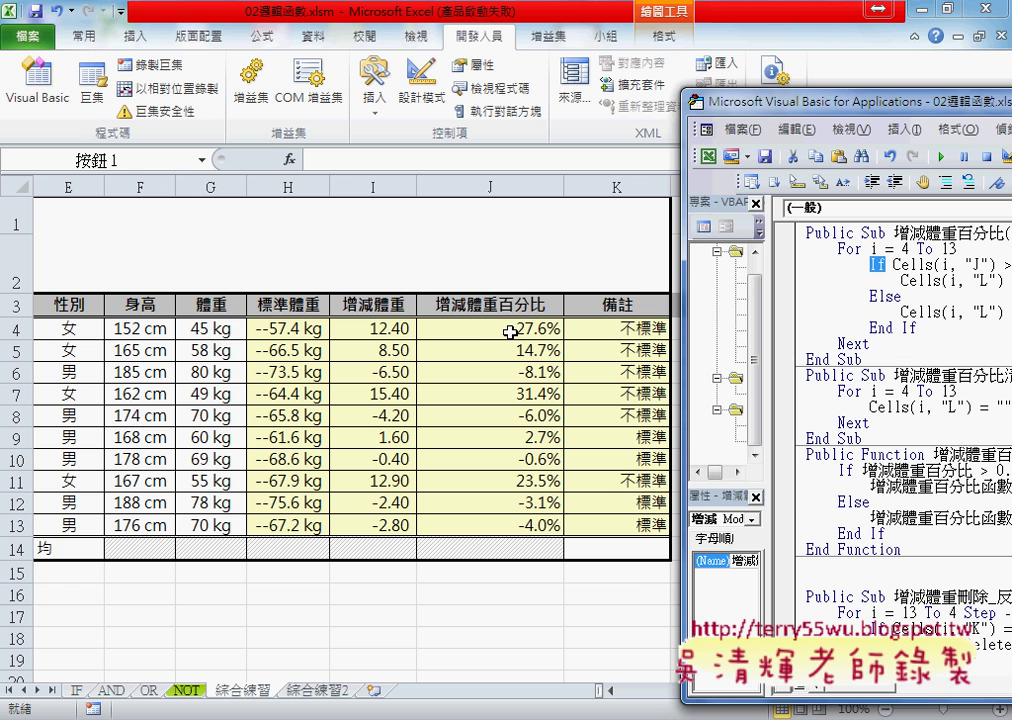
{"action": "left_click_drag", "start_coordinate": [700, 101], "coordinate": [764, 101]}
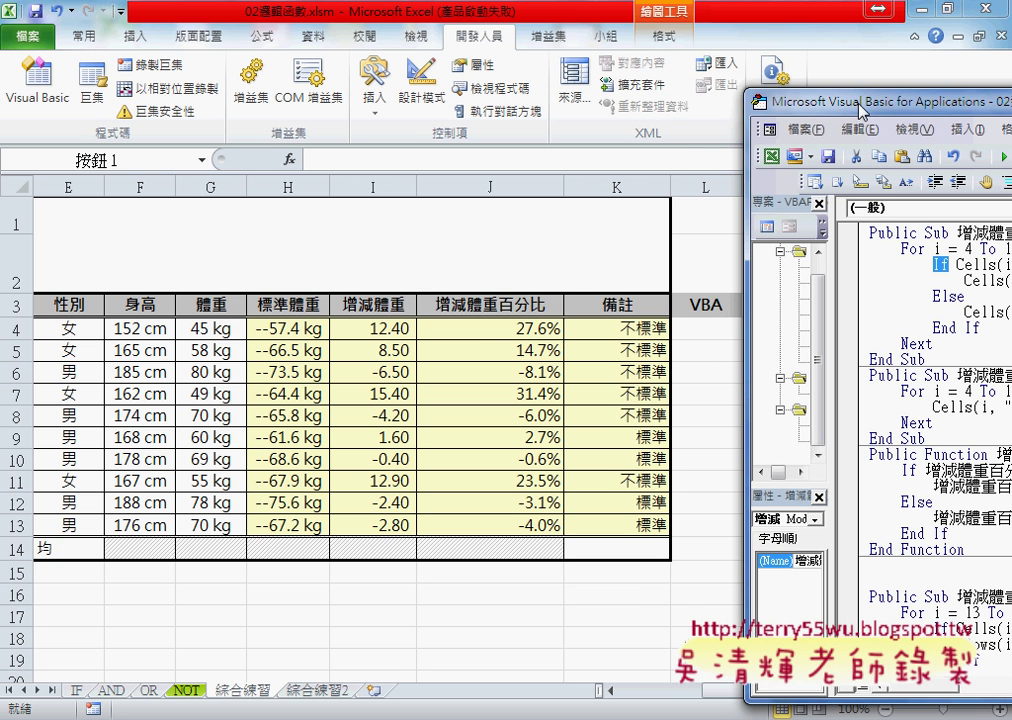
{"action": "left_click_drag", "start_coordinate": [851, 106], "coordinate": [302, 94]}
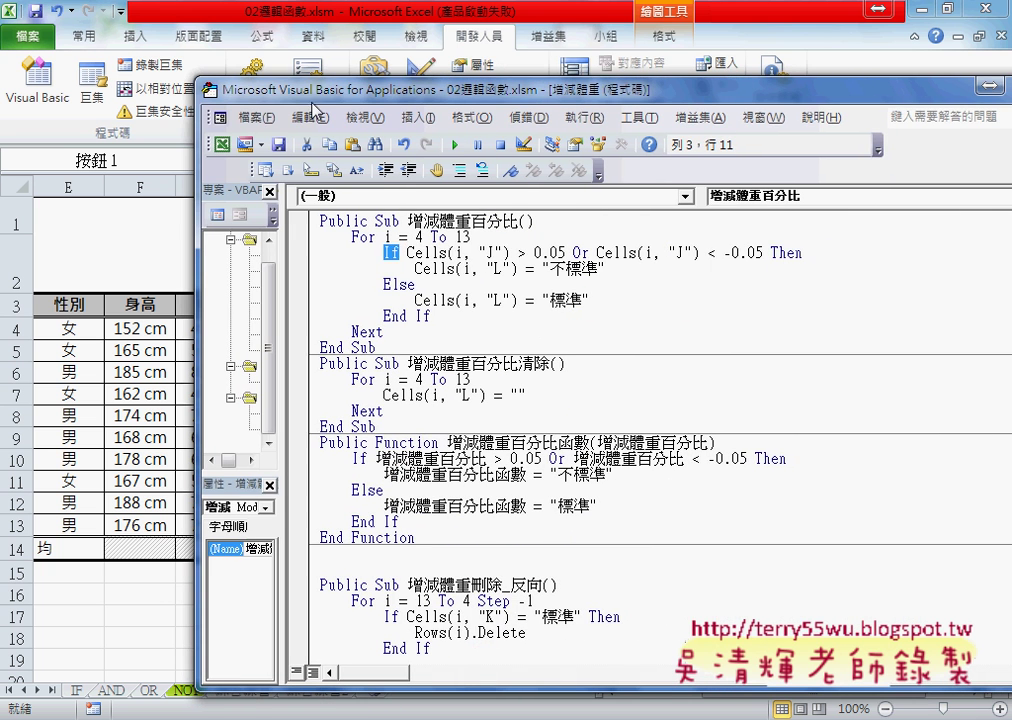
{"action": "left_click_drag", "start_coordinate": [407, 253], "coordinate": [508, 252]}
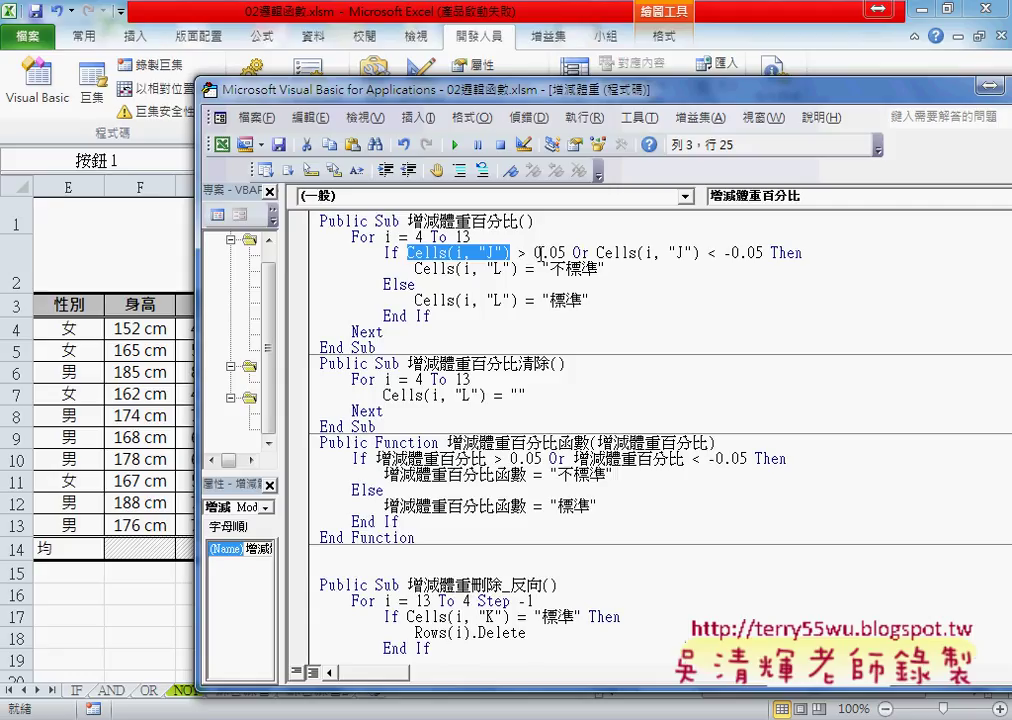
{"action": "left_click", "coordinate": [520, 253]}
{"action": "left_click_drag", "start_coordinate": [534, 253], "coordinate": [566, 253]}
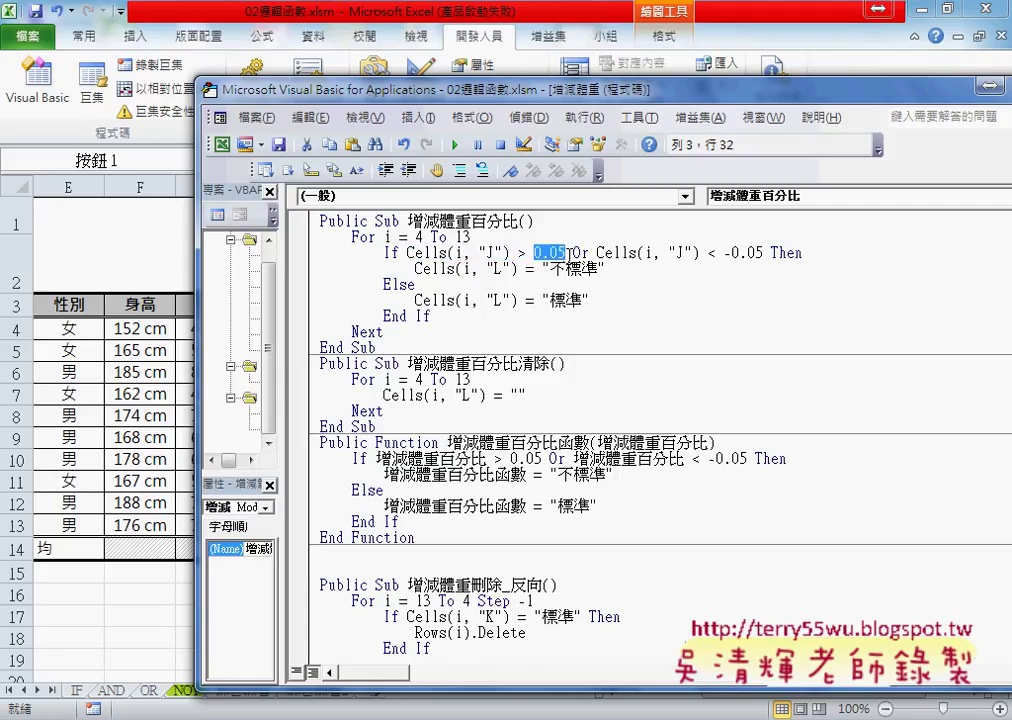
{"action": "type", "text": "5"}
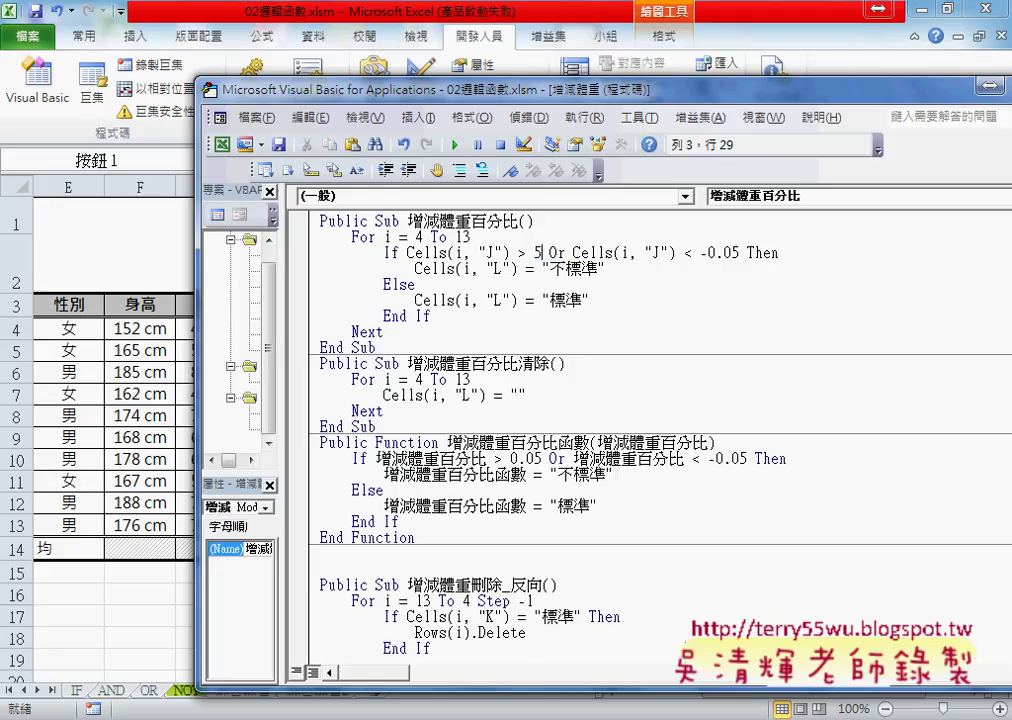
{"action": "type", "text": "%"}
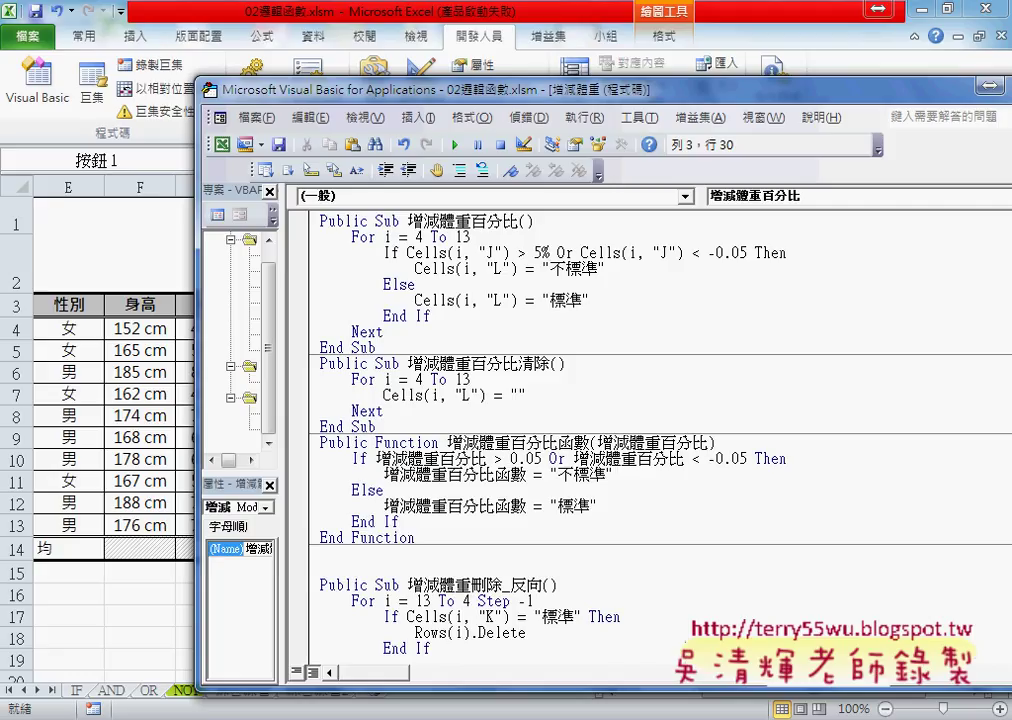
{"action": "key", "text": "ctrl+z"}
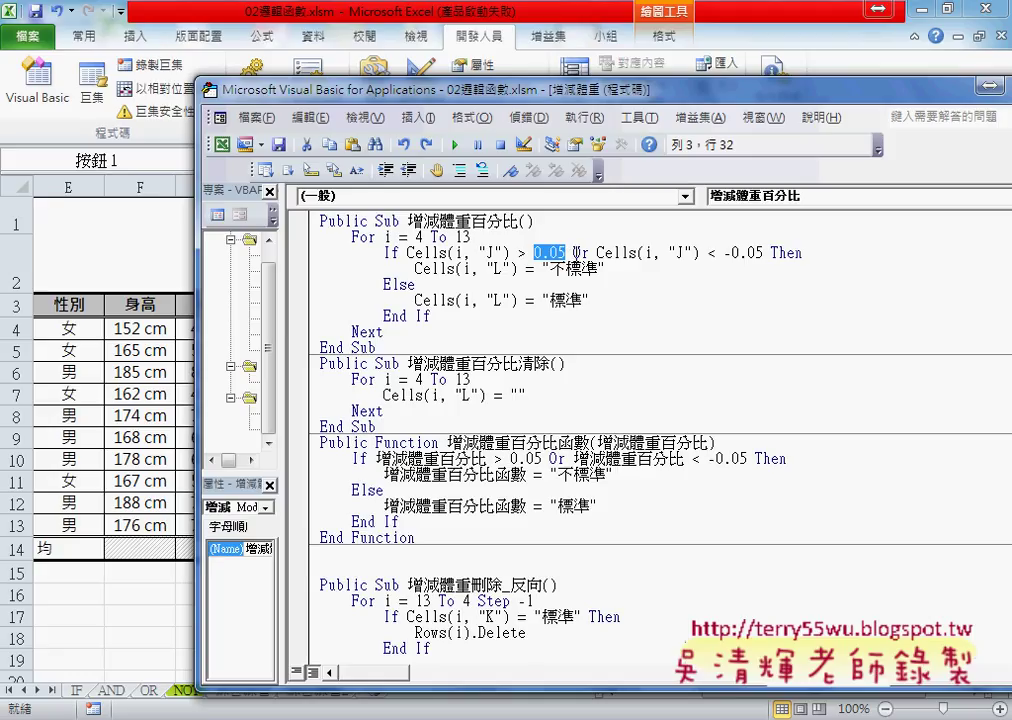
{"action": "double_click", "coordinate": [582, 253]}
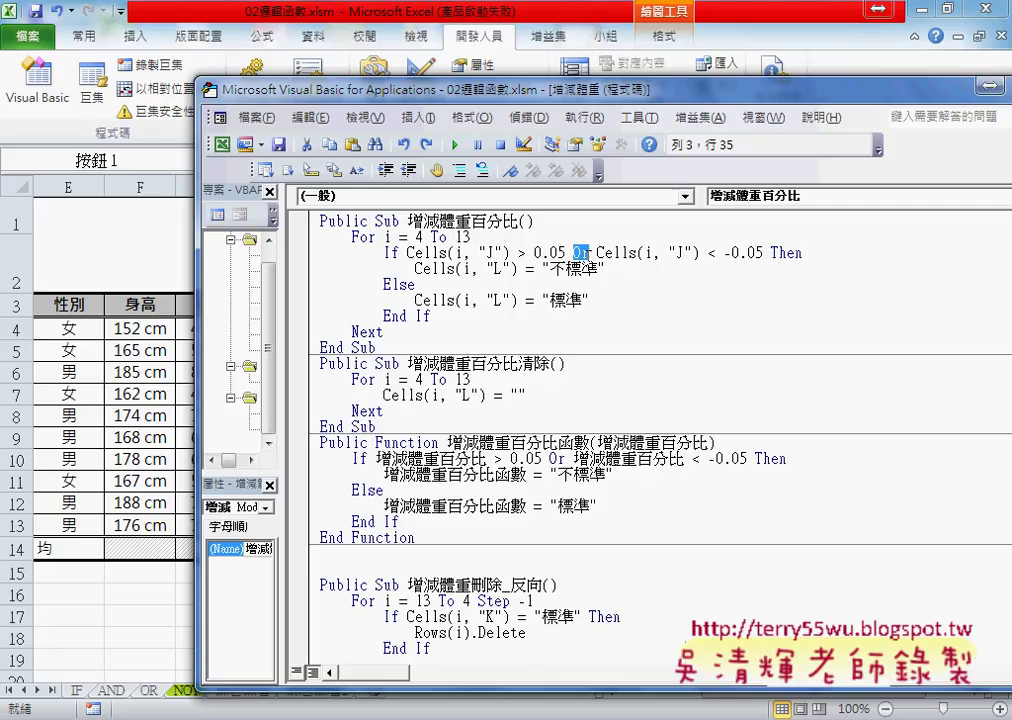
{"action": "left_click_drag", "start_coordinate": [416, 267], "coordinate": [768, 260]}
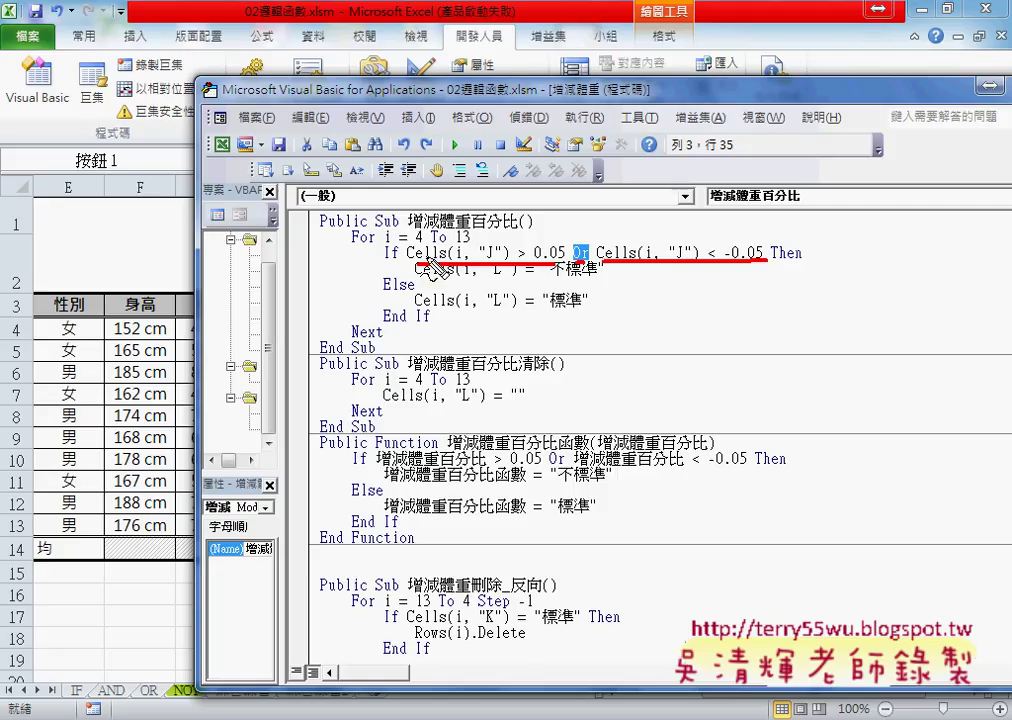
{"action": "left_click_drag", "start_coordinate": [485, 262], "coordinate": [500, 262]}
{"action": "left_click_drag", "start_coordinate": [600, 253], "coordinate": [706, 252]}
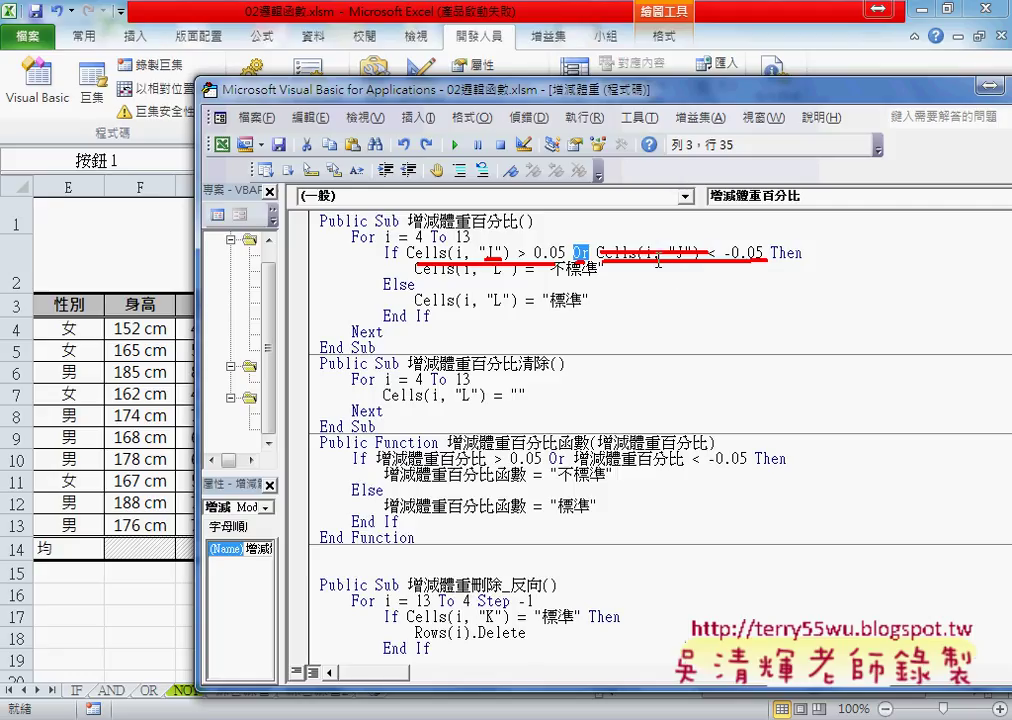
{"action": "key", "text": "Escape"}
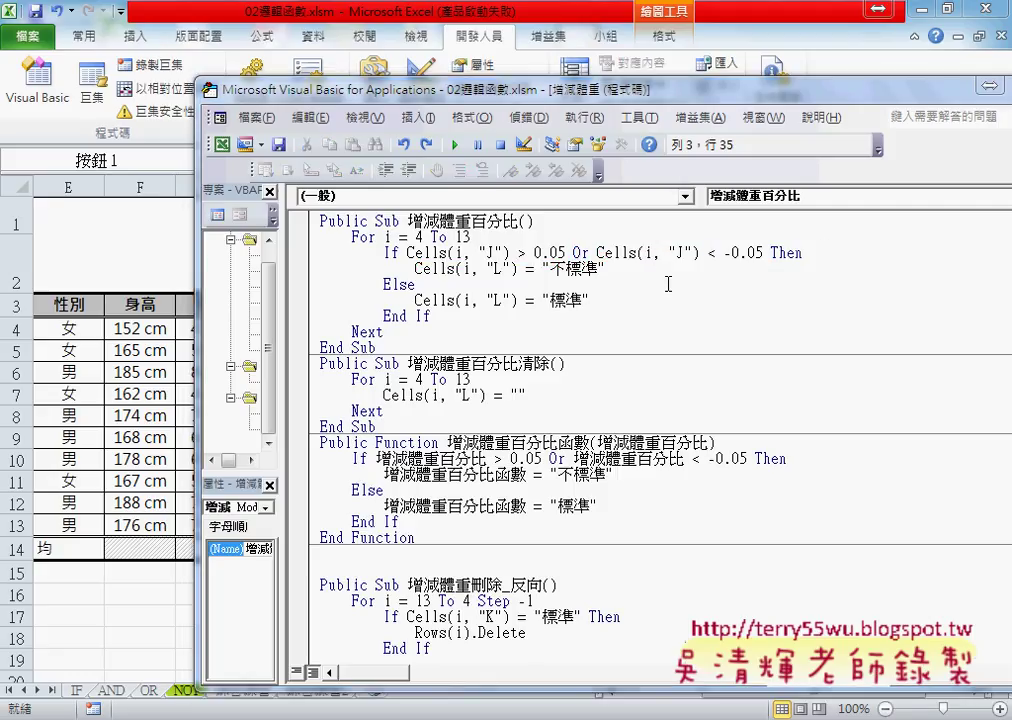
Highlight the Cells(i,"L"), 不標準, Else and If…End If parts, then drag the editor left
{"action": "left_click", "coordinate": [415, 268]}
{"action": "left_click_drag", "start_coordinate": [417, 270], "coordinate": [516, 271]}
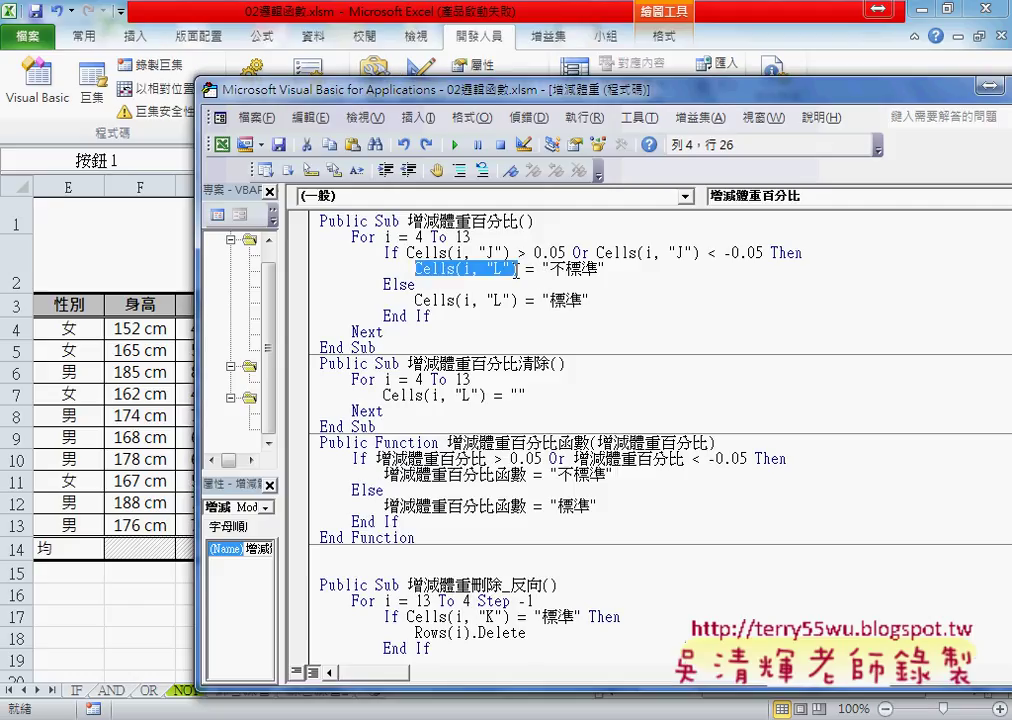
{"action": "double_click", "coordinate": [570, 268]}
{"action": "left_click", "coordinate": [570, 300]}
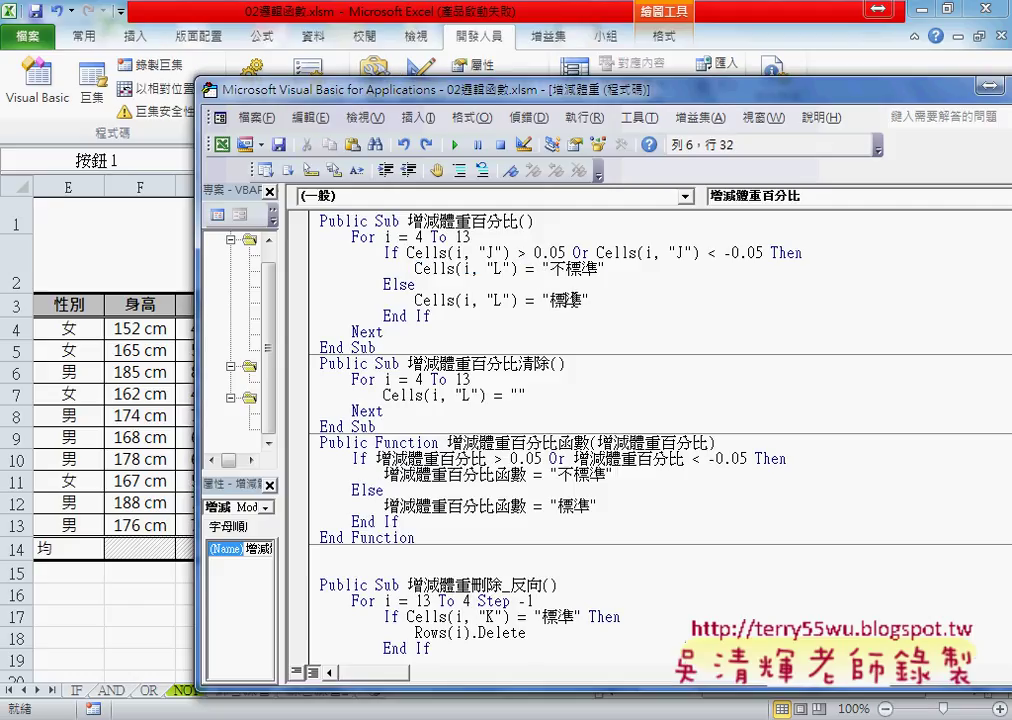
{"action": "double_click", "coordinate": [385, 285]}
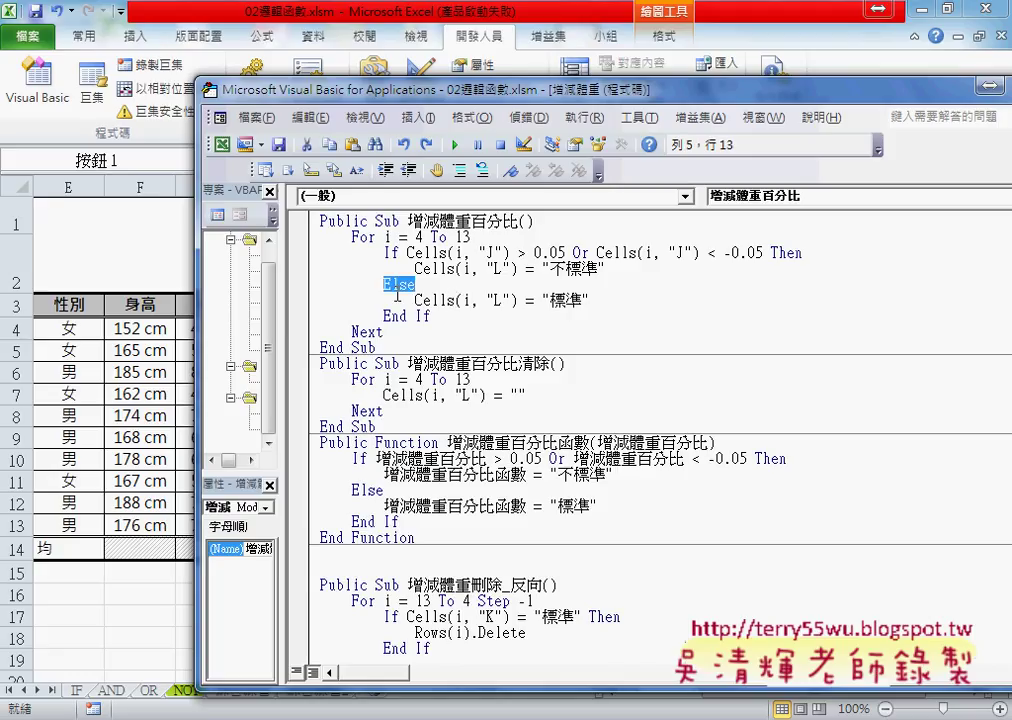
{"action": "left_click_drag", "start_coordinate": [432, 316], "coordinate": [313, 254]}
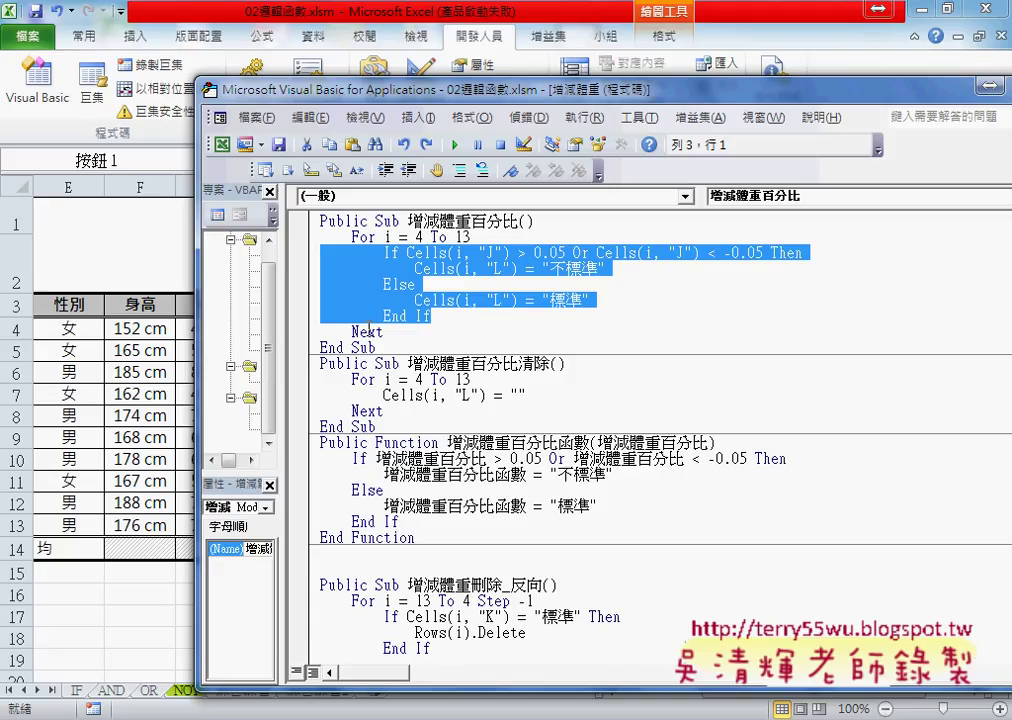
{"action": "left_click", "coordinate": [509, 252]}
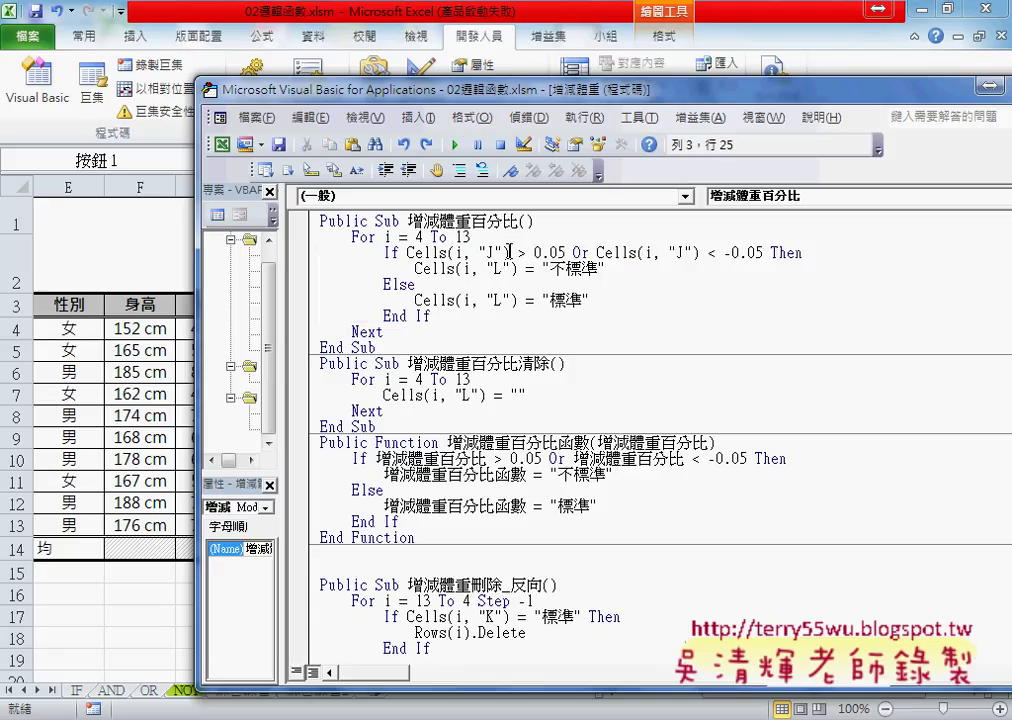
{"action": "mouse_move", "coordinate": [509, 252]}
{"action": "left_mouse_down"}
{"action": "mouse_move", "coordinate": [406, 252]}
{"action": "mouse_move", "coordinate": [518, 268]}
{"action": "left_mouse_up"}
{"action": "left_click", "coordinate": [415, 268]}
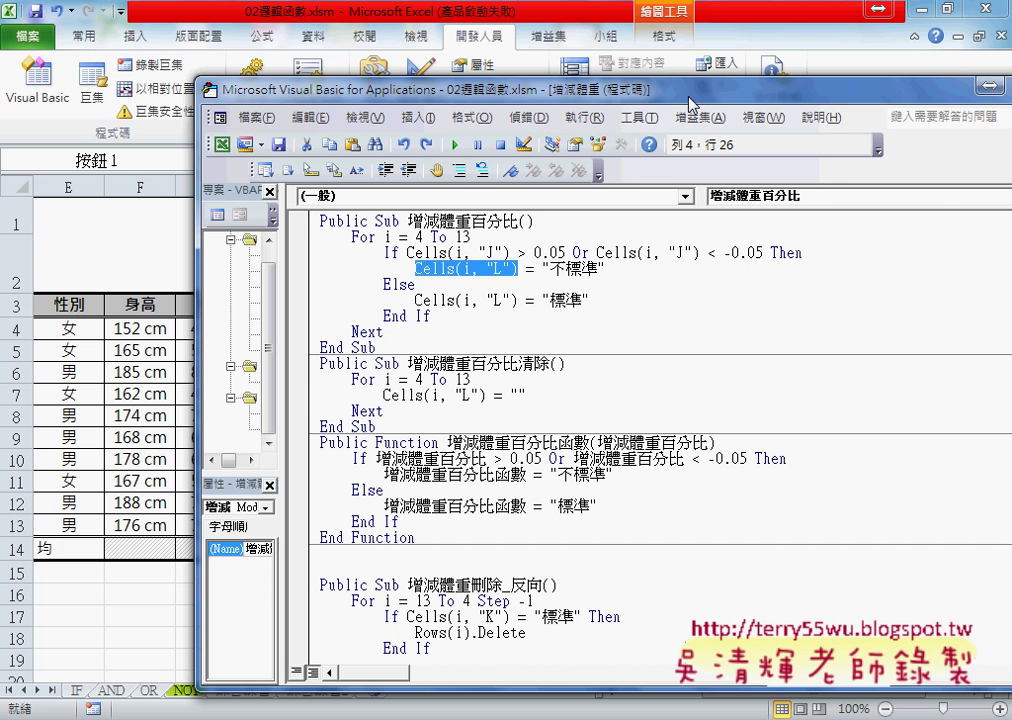
{"action": "left_click_drag", "start_coordinate": [689, 97], "coordinate": [381, 92]}
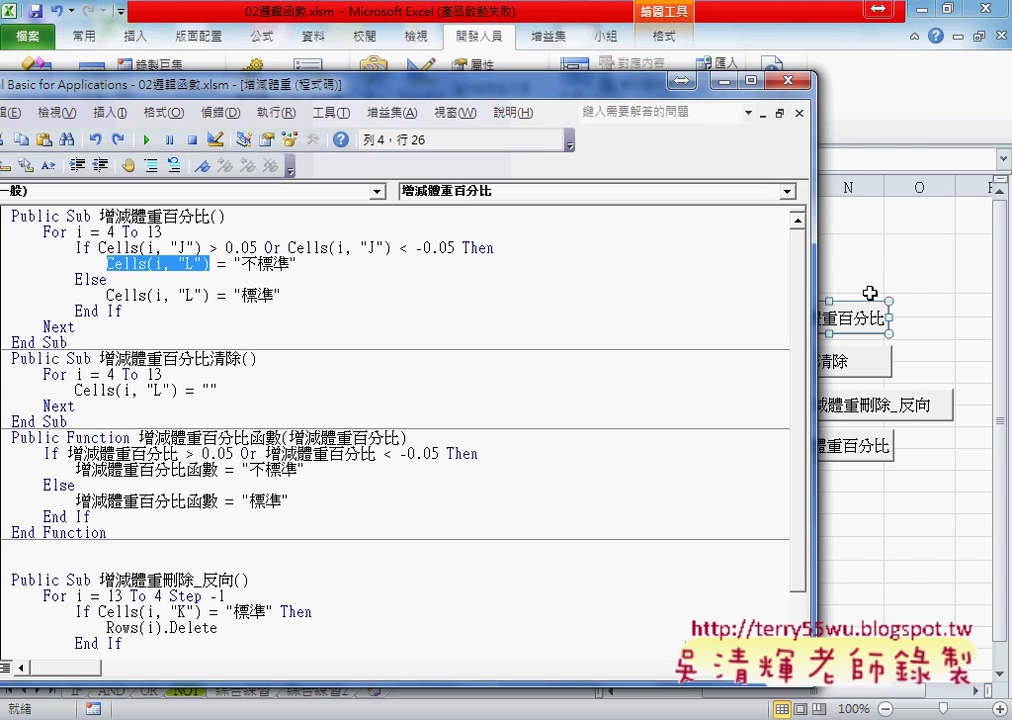
Test the 清除 and 增減體重百分比 buttons, leaving column L cleared
{"action": "left_click", "coordinate": [889, 303]}
{"action": "left_click", "coordinate": [843, 327]}
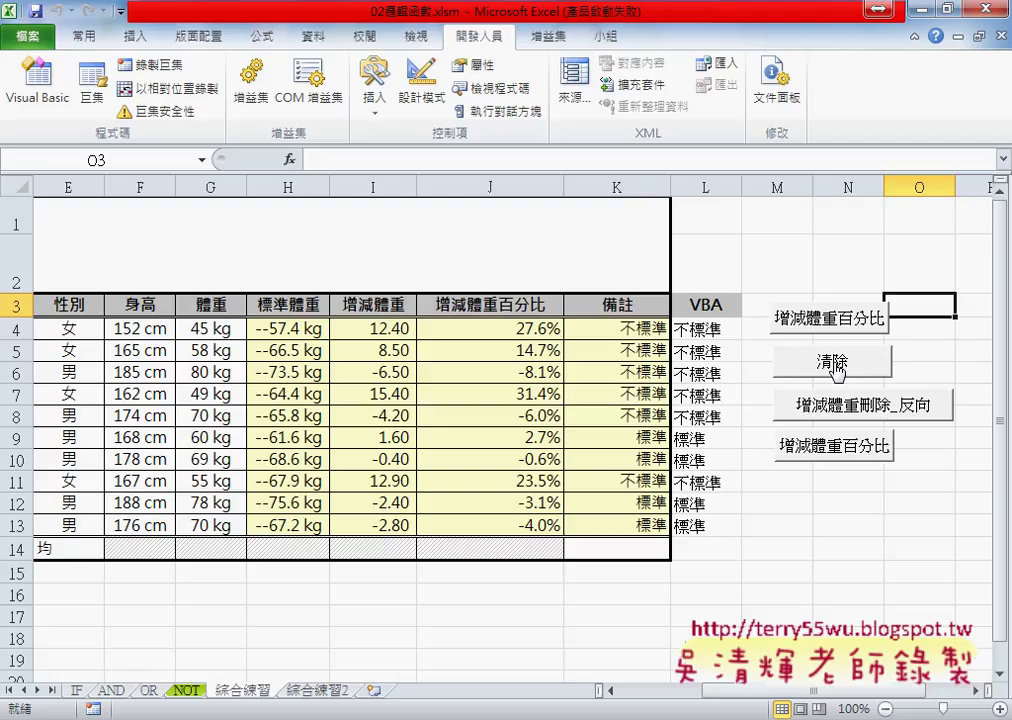
{"action": "left_click", "coordinate": [837, 368]}
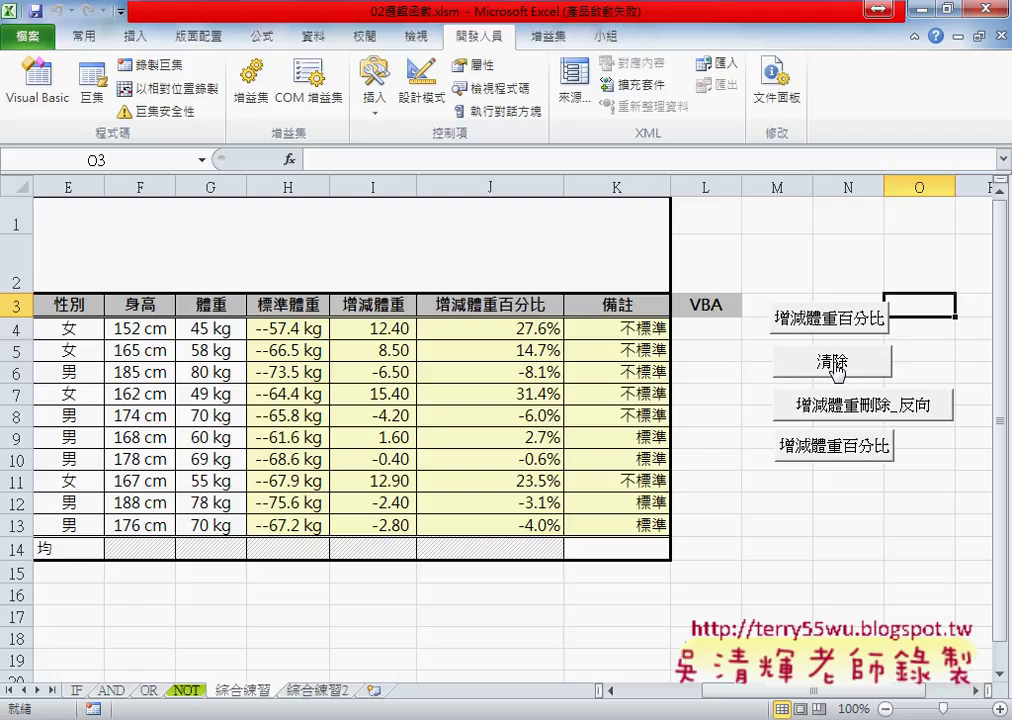
{"action": "left_click", "coordinate": [835, 333]}
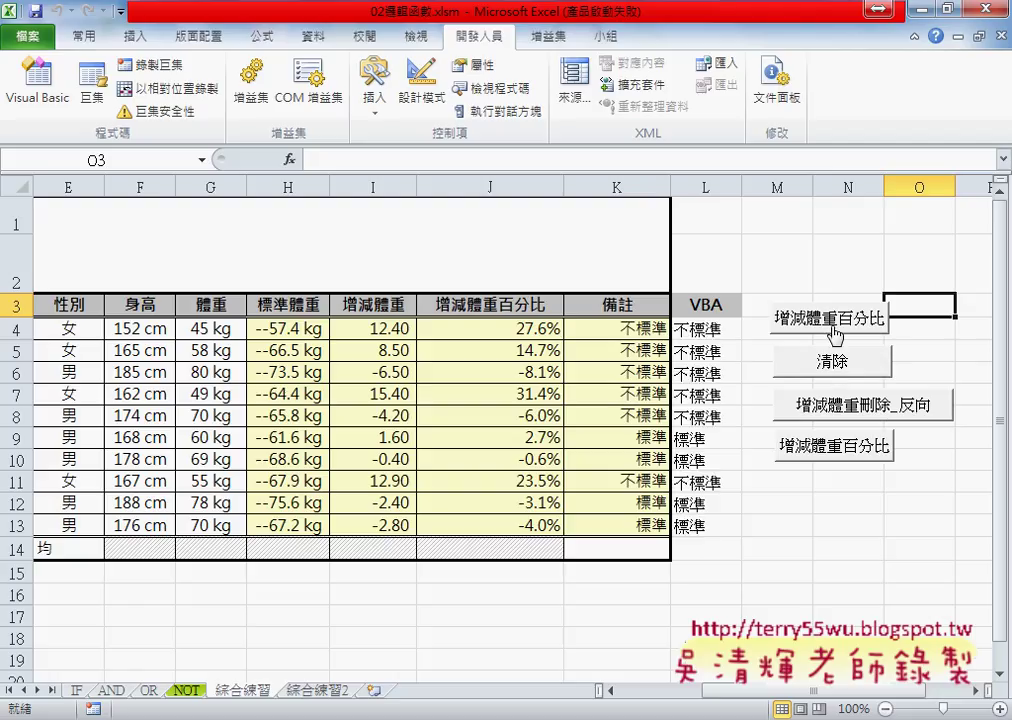
{"action": "left_click", "coordinate": [800, 362]}
Reopen the button's macro code, then close the VBA editor and select L4
{"action": "right_click", "coordinate": [836, 320]}
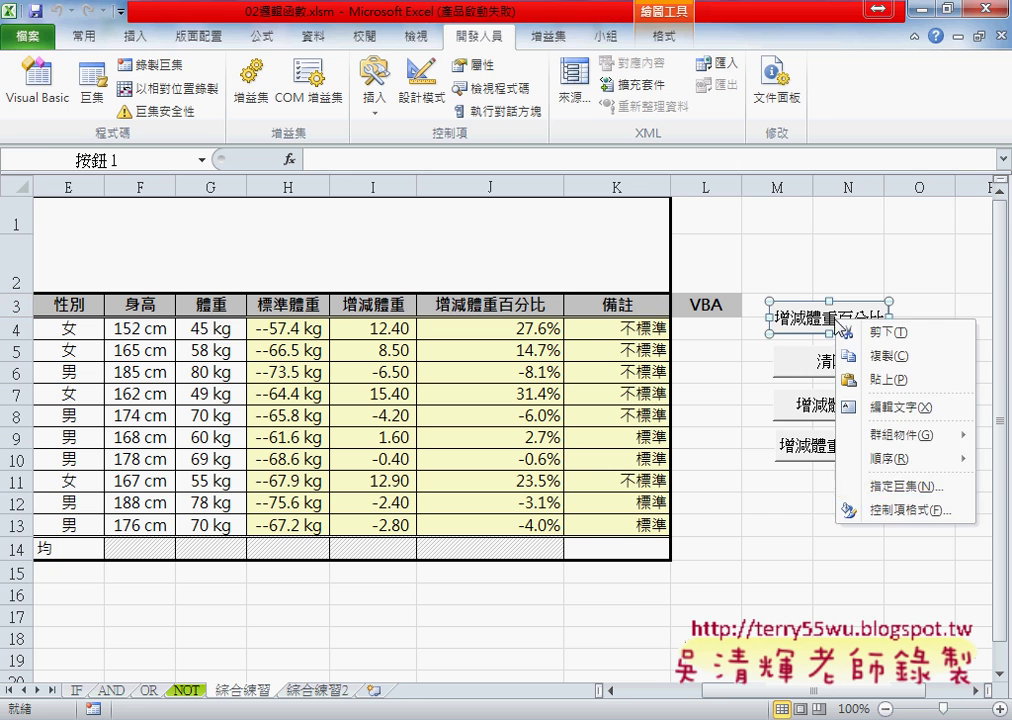
{"action": "left_click", "coordinate": [880, 485]}
{"action": "left_click", "coordinate": [910, 309]}
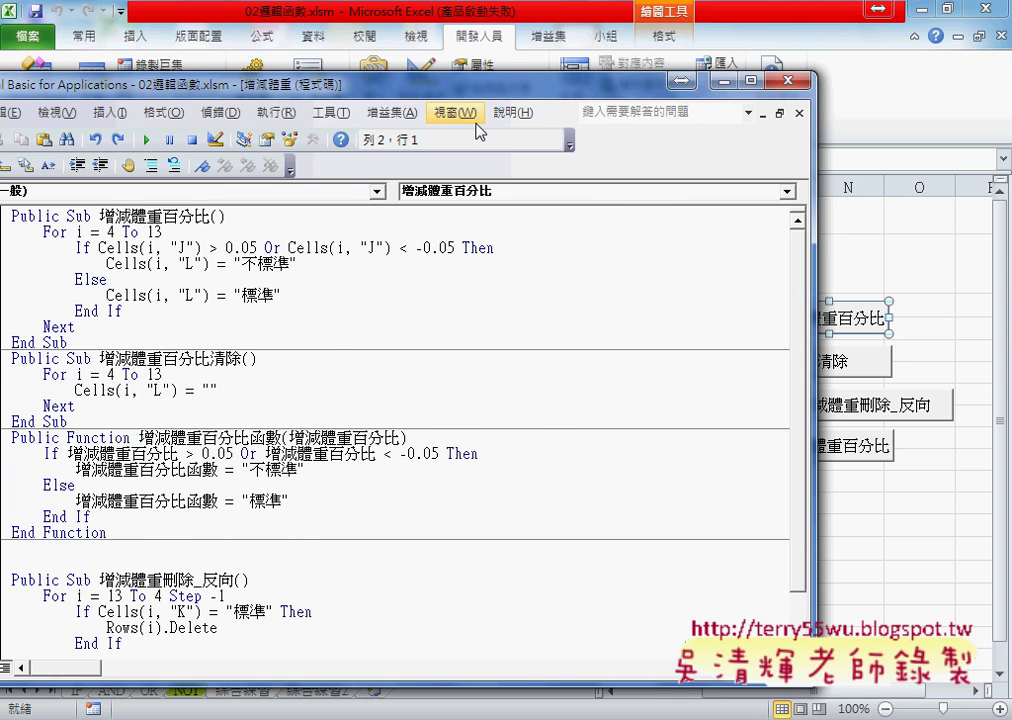
{"action": "left_click_drag", "start_coordinate": [455, 84], "coordinate": [695, 84]}
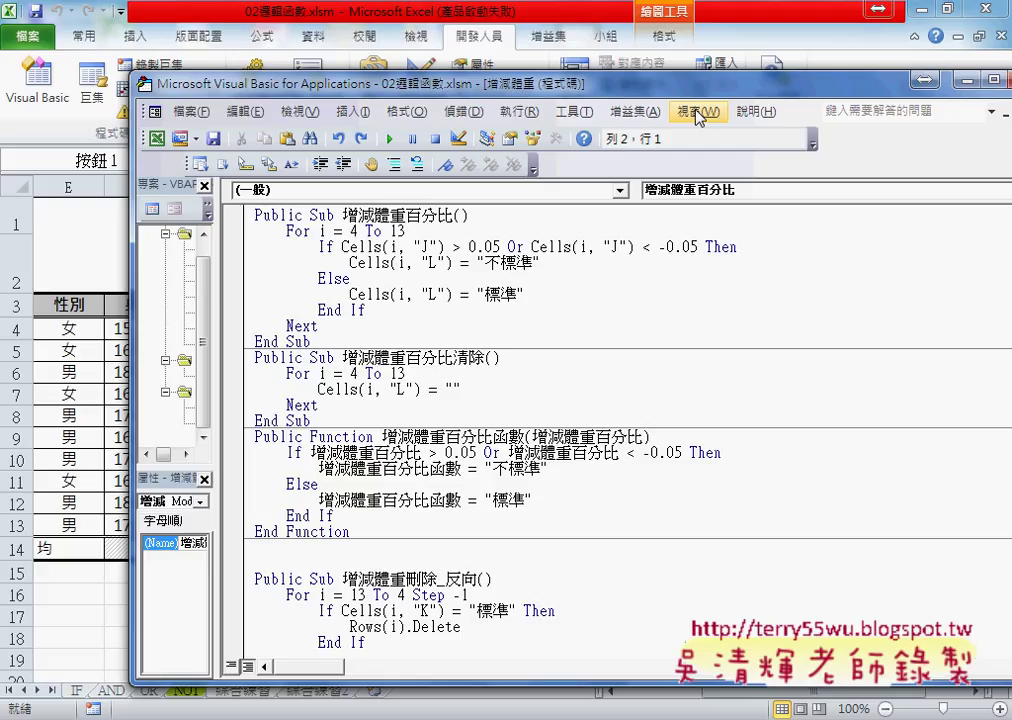
{"action": "left_click", "coordinate": [760, 38]}
{"action": "left_click", "coordinate": [727, 322]}
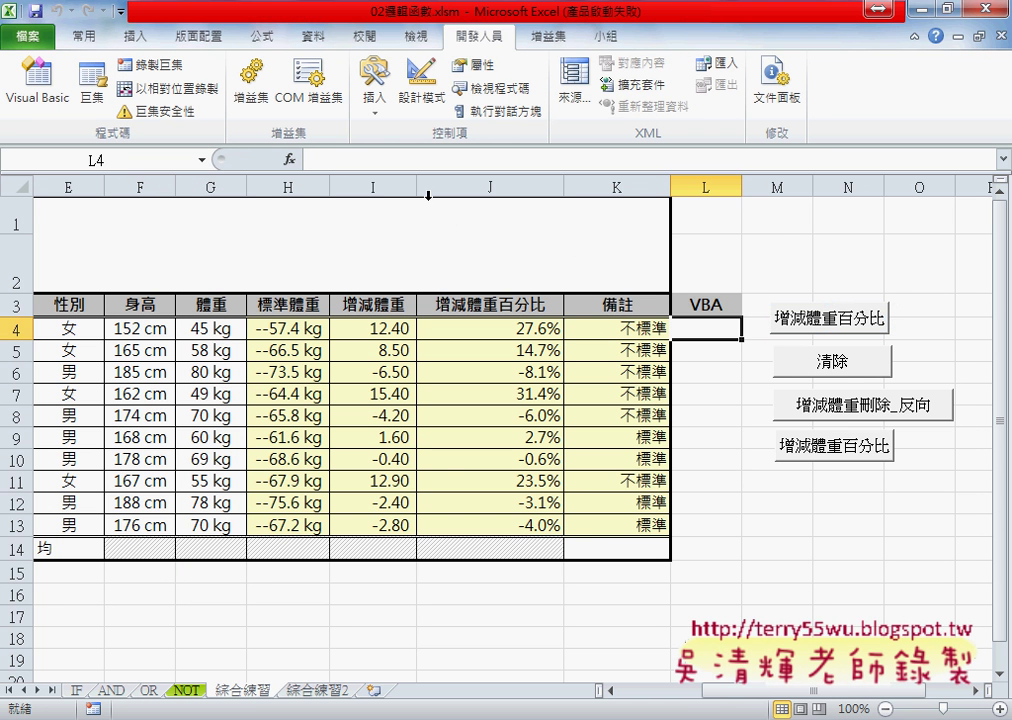
Enter the user-defined 增減體重百分比函數 with argument J4 into L4
{"action": "left_click", "coordinate": [291, 160]}
{"action": "left_click_drag", "start_coordinate": [474, 388], "coordinate": [529, 187]}
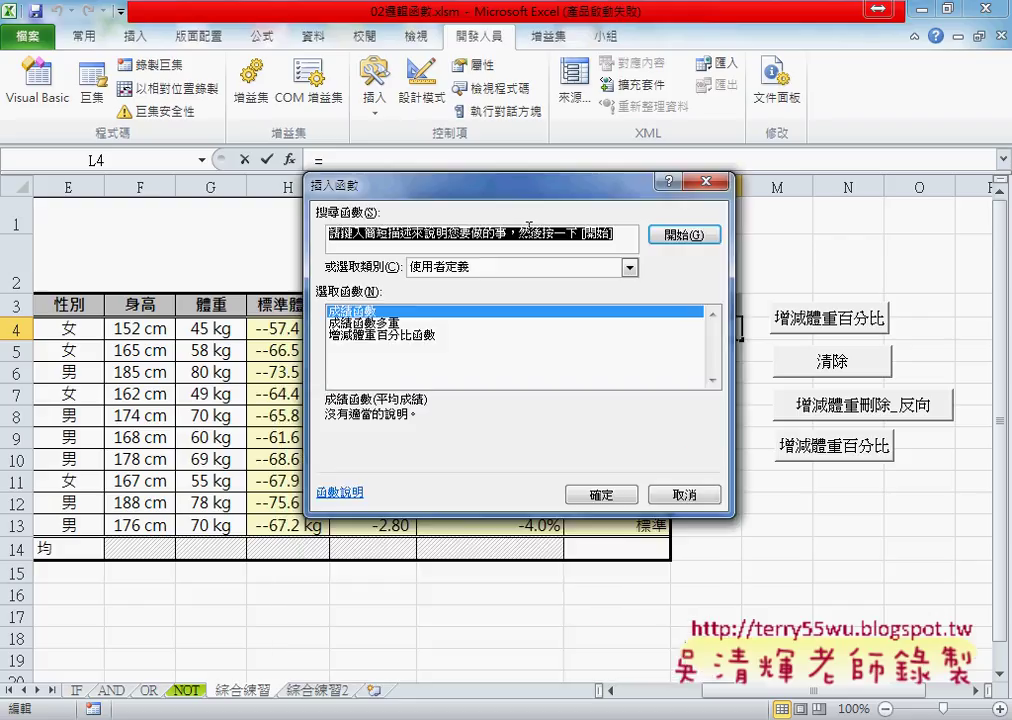
{"action": "left_click", "coordinate": [517, 268]}
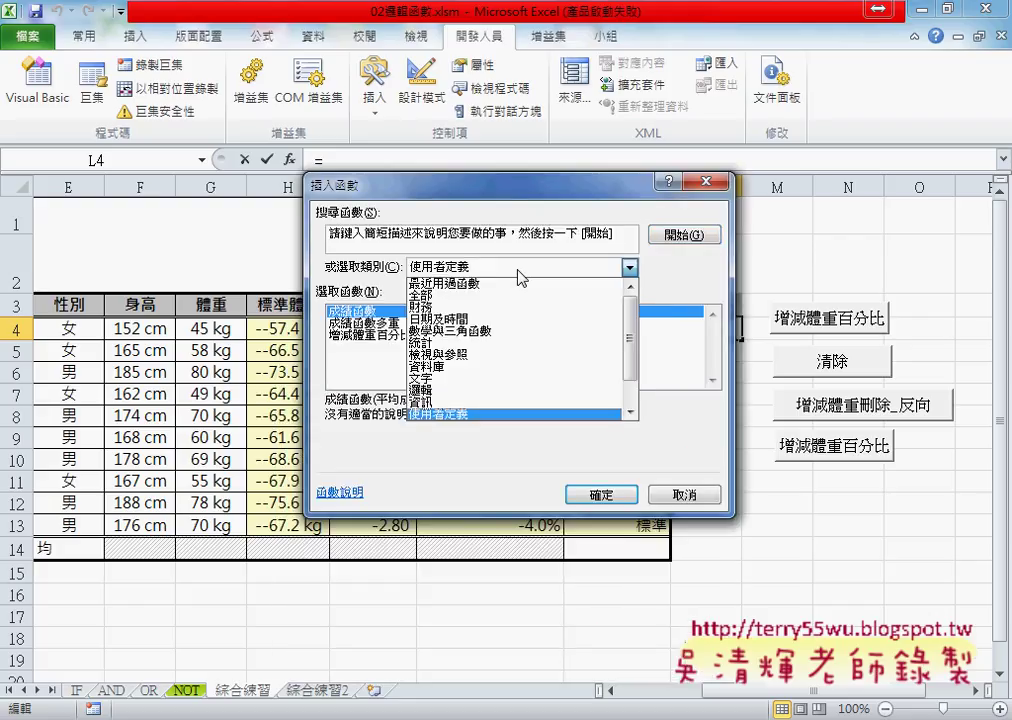
{"action": "left_click", "coordinate": [405, 336]}
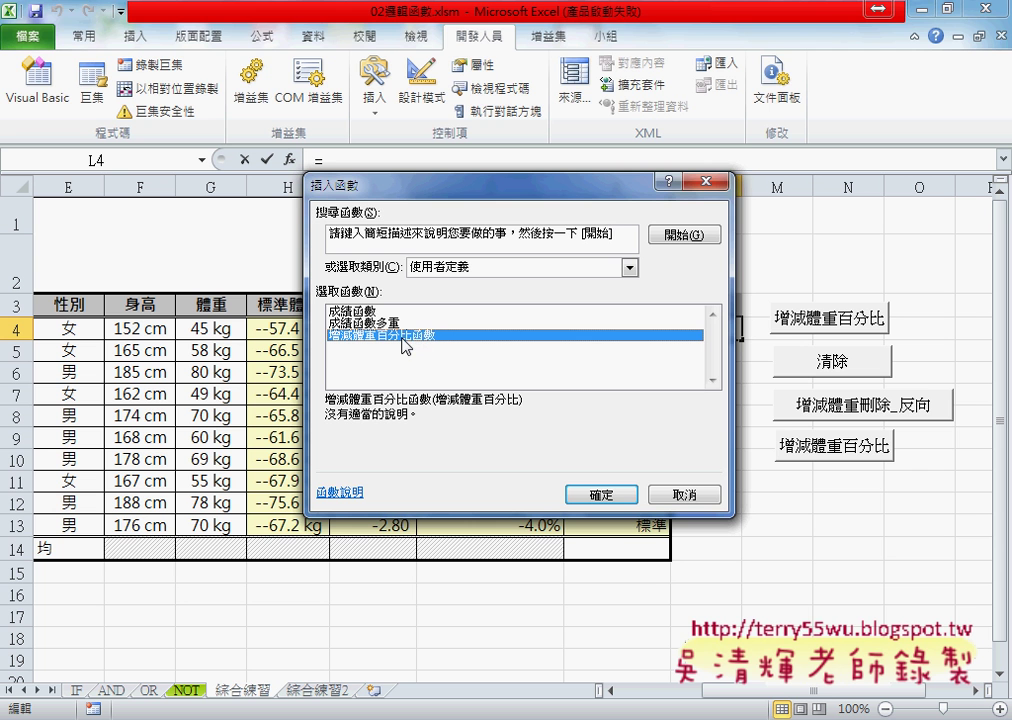
{"action": "left_click", "coordinate": [605, 490]}
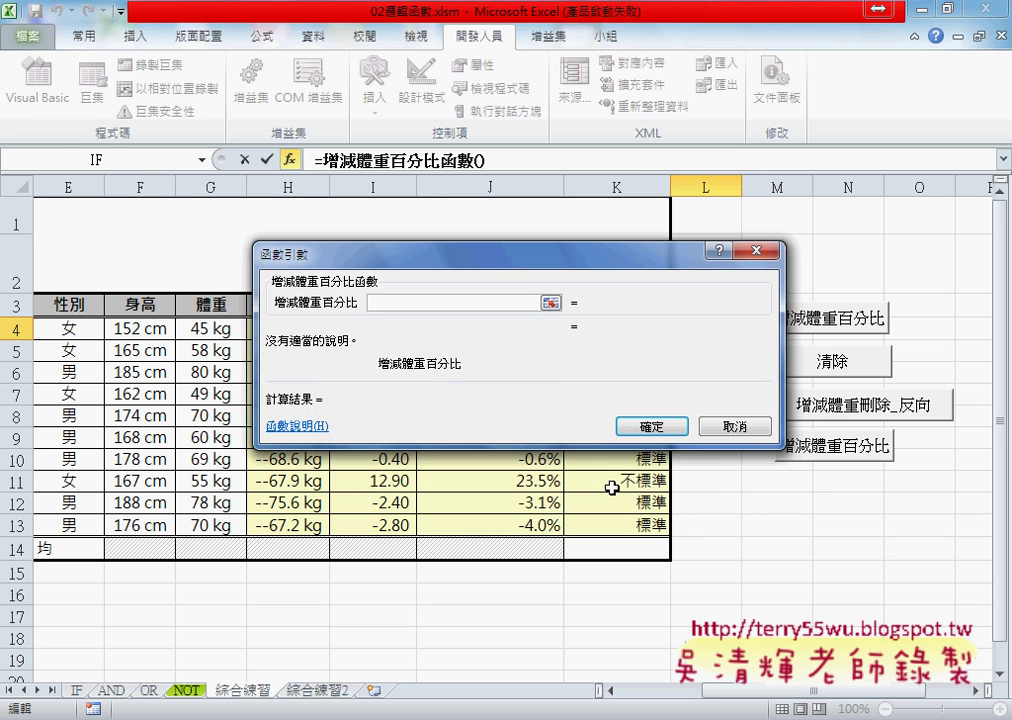
{"action": "left_click_drag", "start_coordinate": [519, 270], "coordinate": [538, 431]}
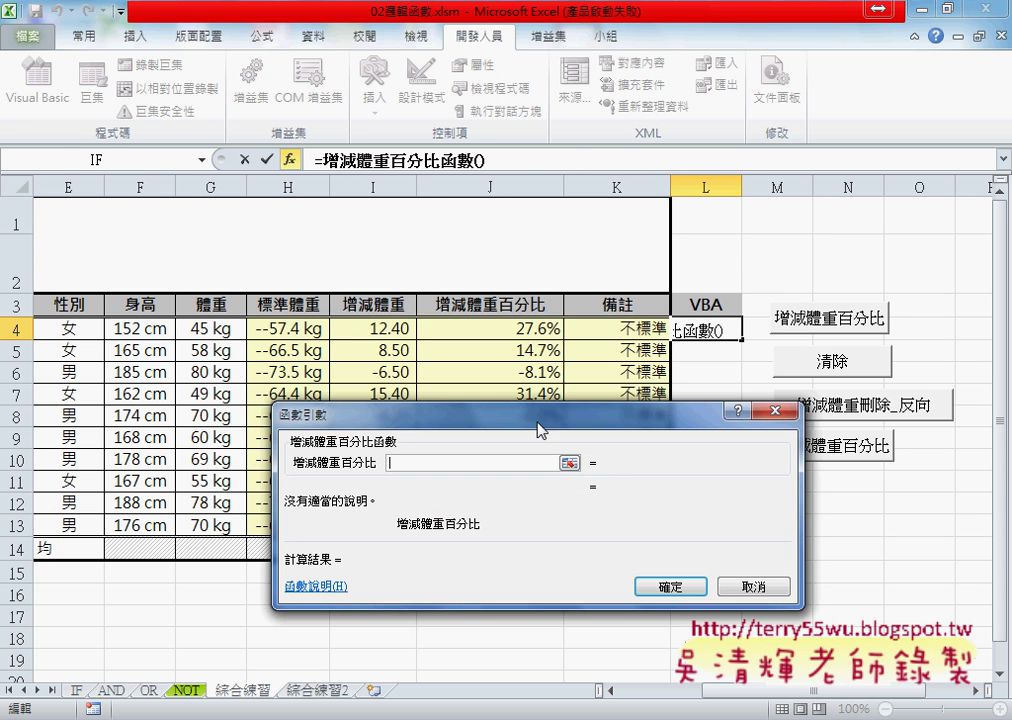
{"action": "left_click", "coordinate": [532, 330]}
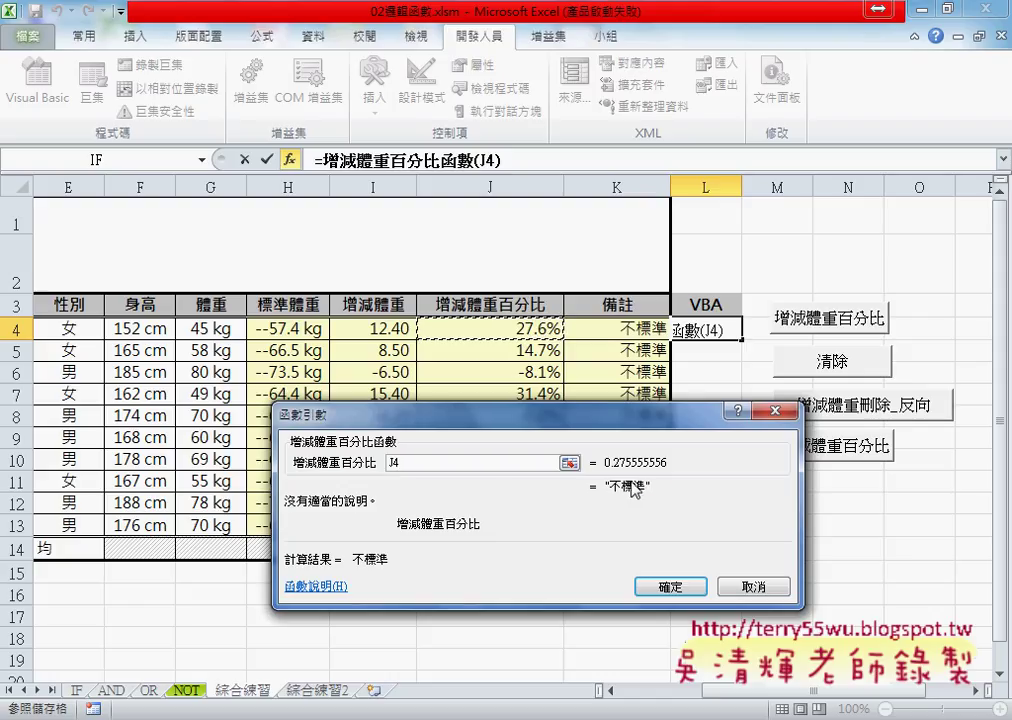
{"action": "left_click", "coordinate": [681, 597]}
Fill the L4 formula down to L13, then delete L4:L13 again
{"action": "left_click_drag", "start_coordinate": [741, 339], "coordinate": [741, 534]}
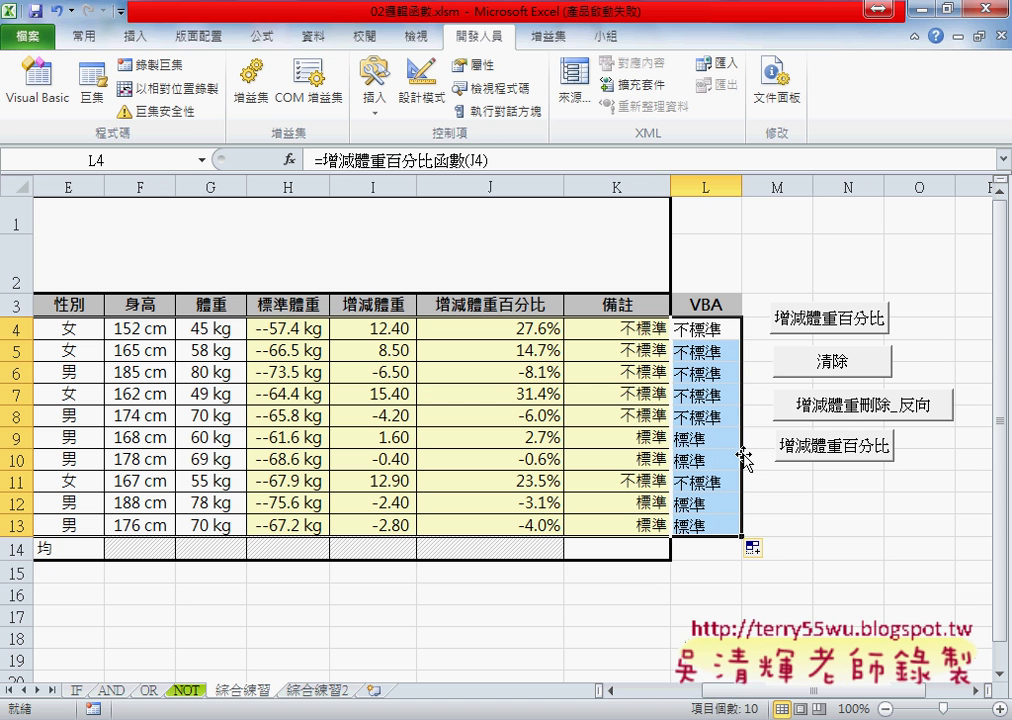
{"action": "key", "text": "Delete"}
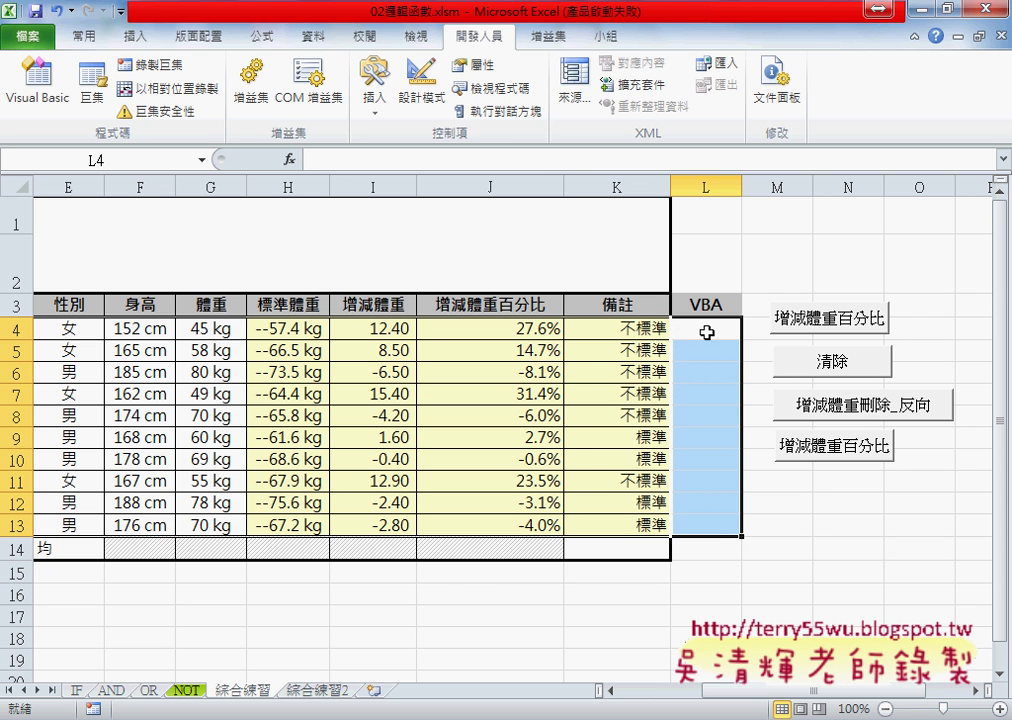
{"action": "left_click", "coordinate": [707, 331]}
{"action": "left_click", "coordinate": [37, 103]}
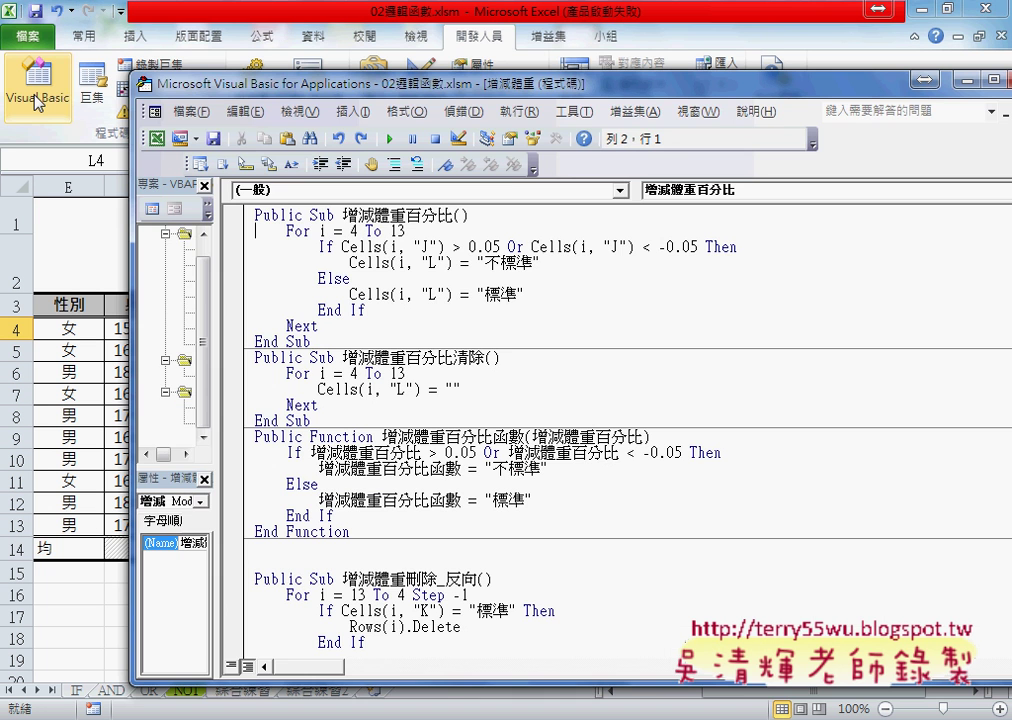
{"action": "scroll", "coordinate": [445, 360], "scroll_direction": "down", "scroll_amount": 1}
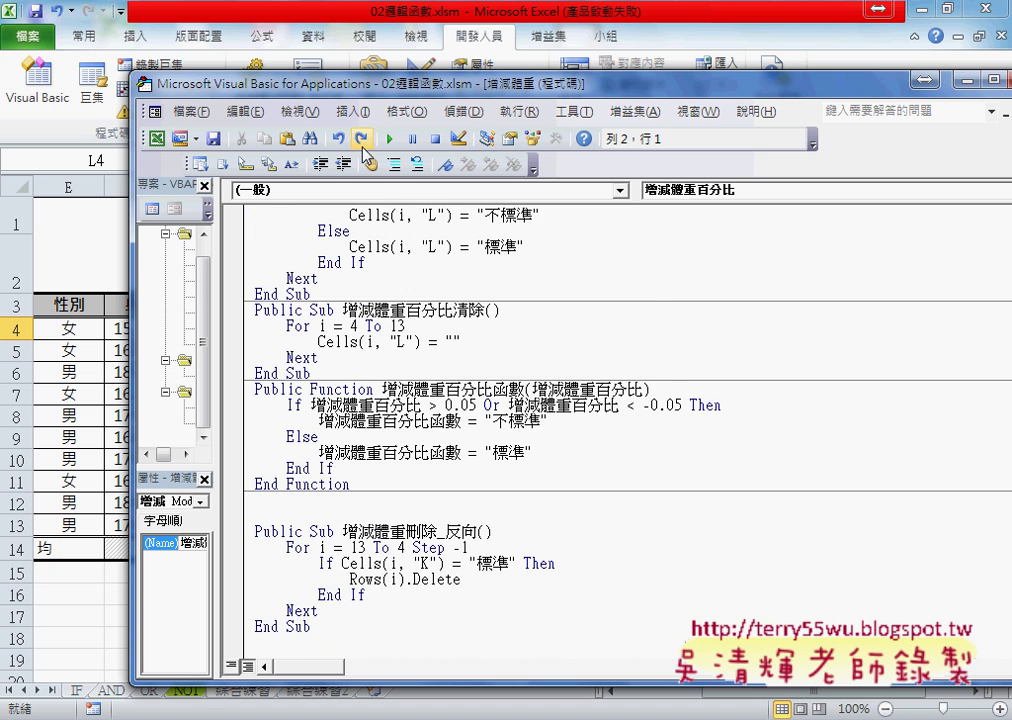
{"action": "left_click", "coordinate": [352, 111]}
{"action": "left_click", "coordinate": [372, 136]}
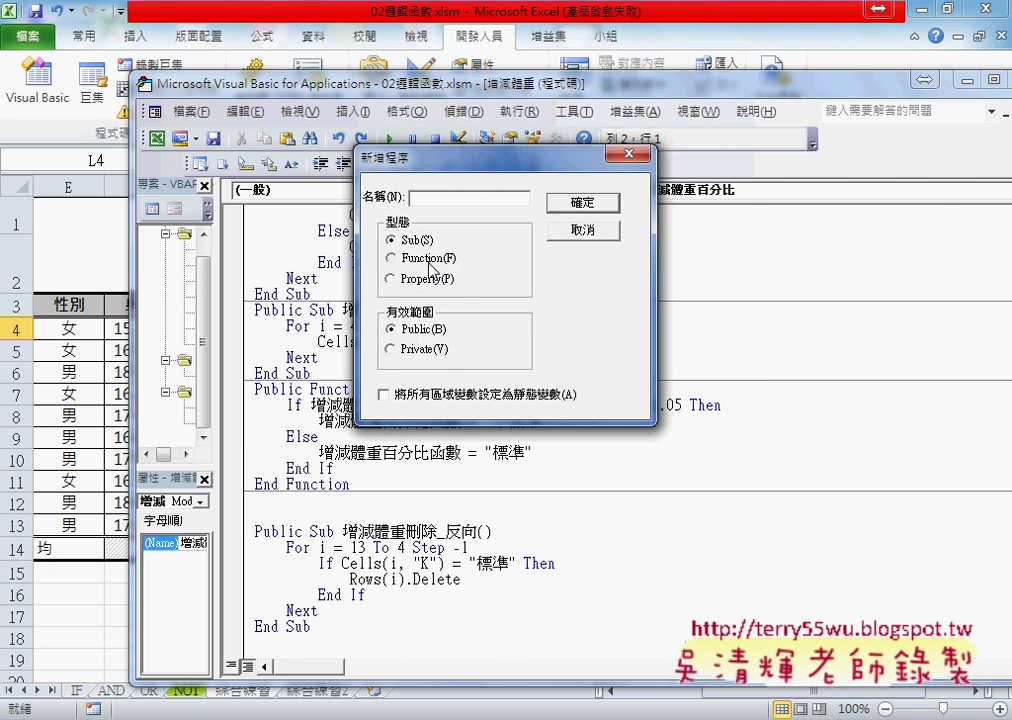
{"action": "left_click", "coordinate": [420, 258]}
{"action": "left_click_drag", "start_coordinate": [510, 167], "coordinate": [786, 168]}
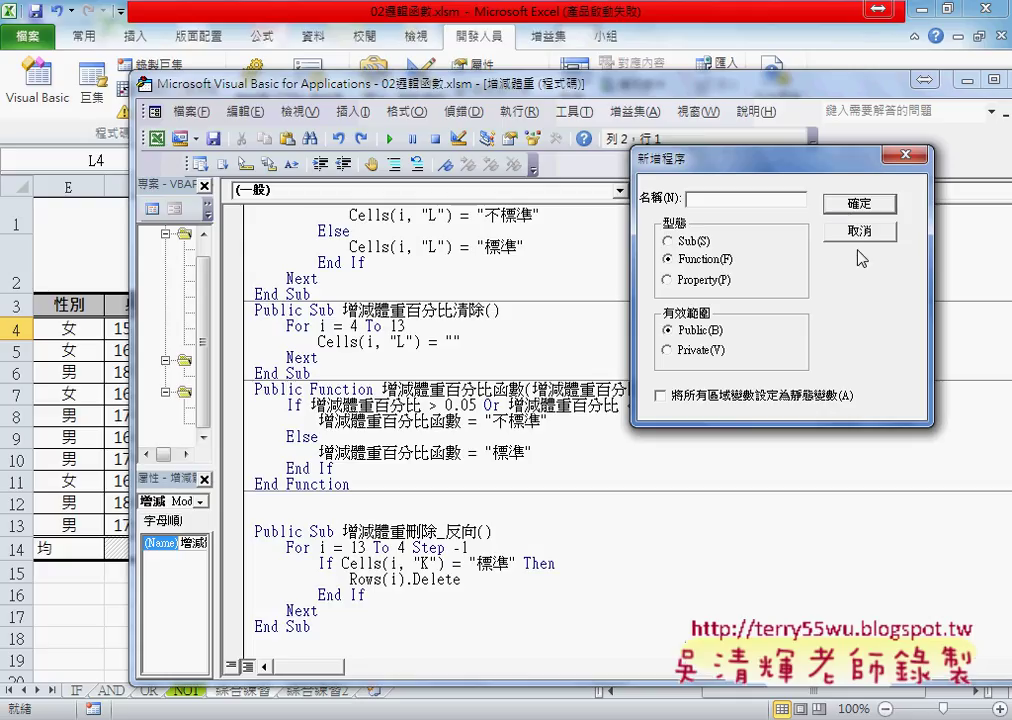
{"action": "key", "text": "Escape"}
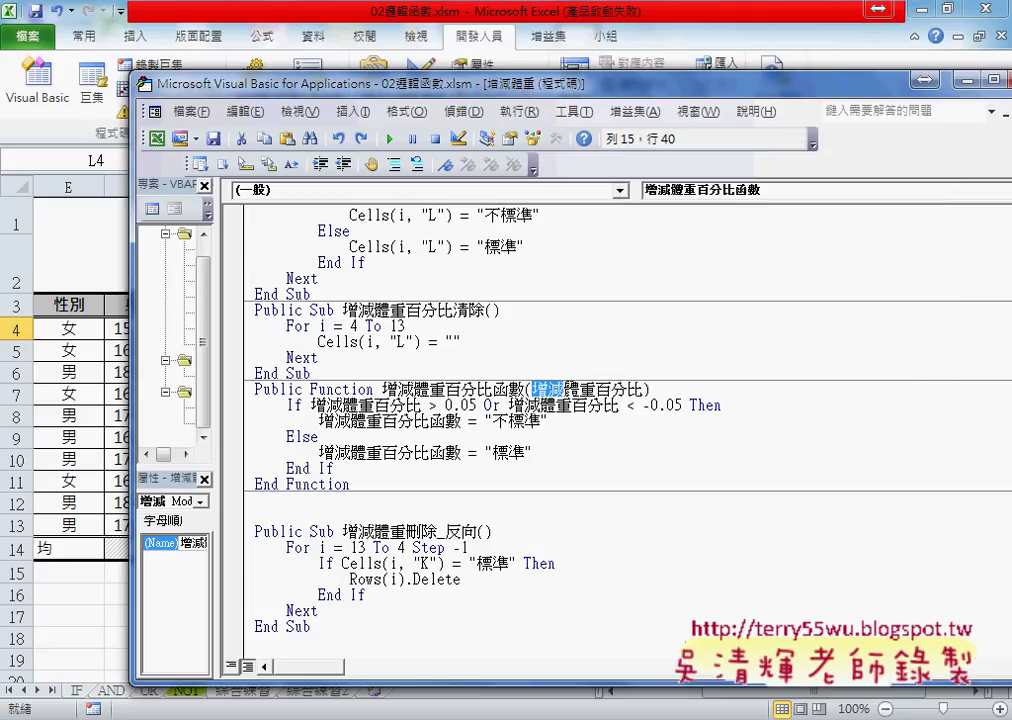
{"action": "left_click_drag", "start_coordinate": [532, 389], "coordinate": [646, 389]}
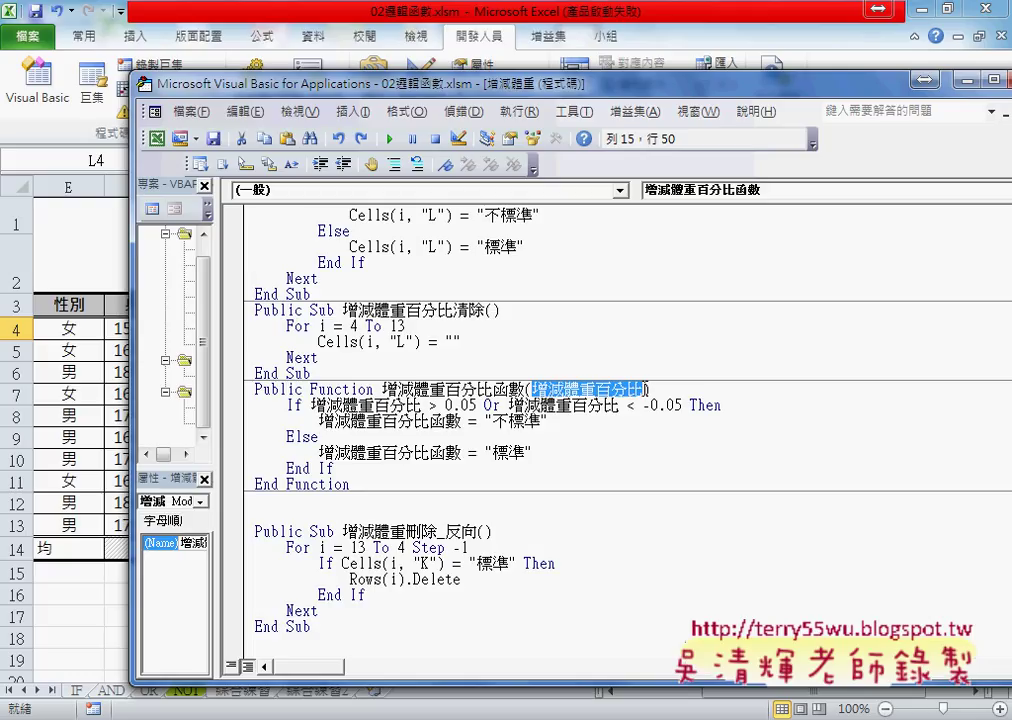
{"action": "left_click_drag", "start_coordinate": [334, 468], "coordinate": [213, 407]}
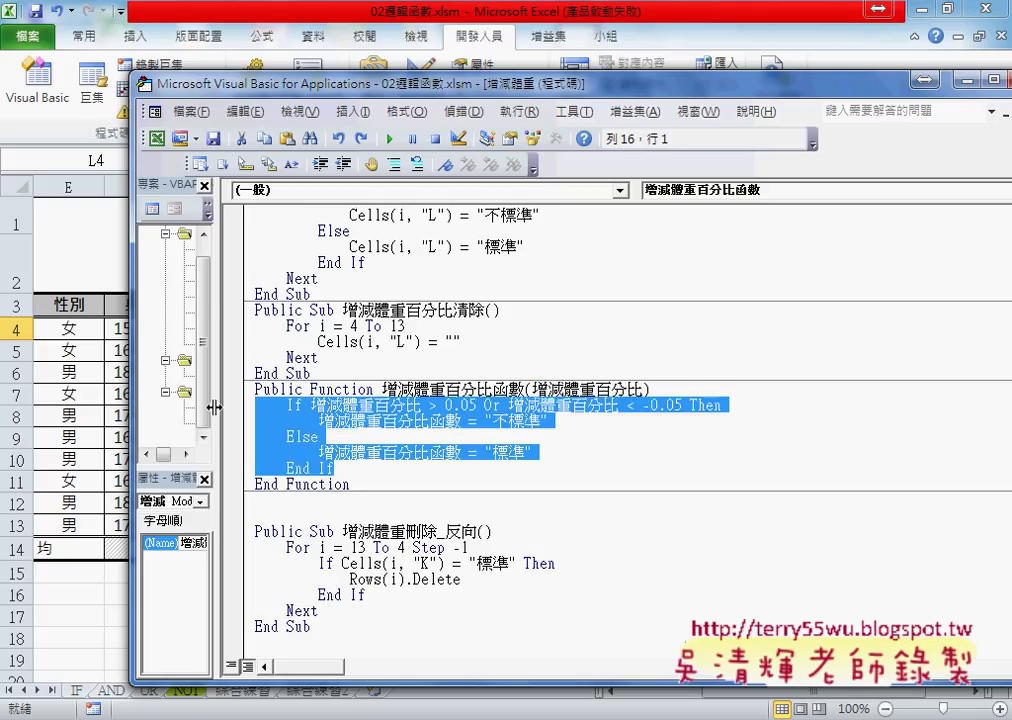
{"action": "key", "text": "Delete"}
{"action": "key", "text": "ctrl+z"}
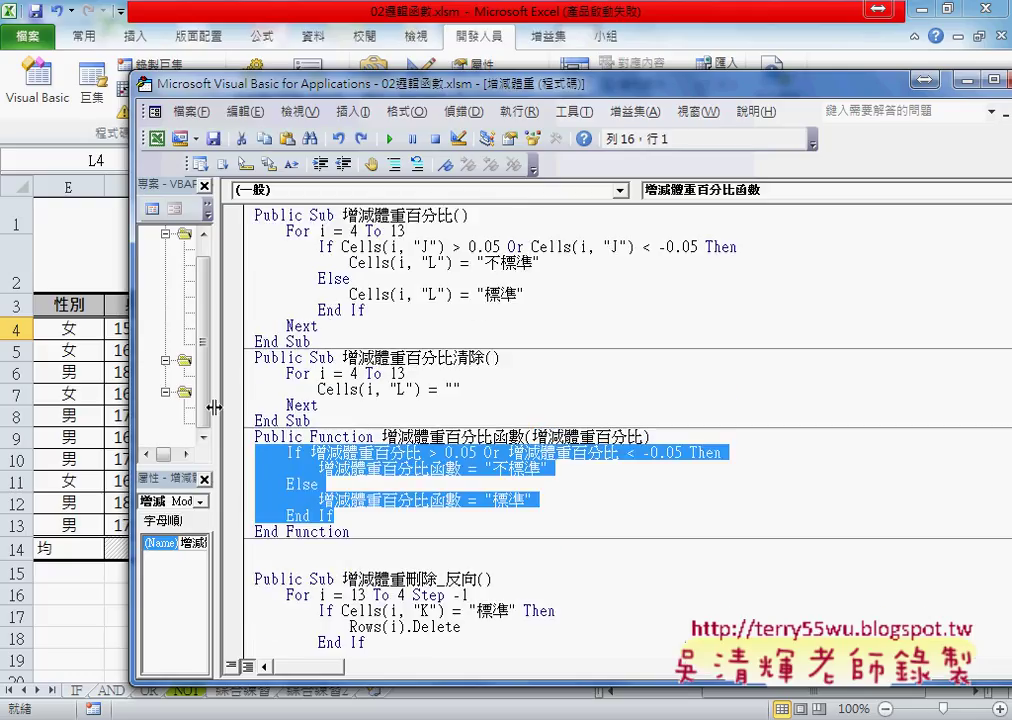
{"action": "left_click", "coordinate": [461, 452]}
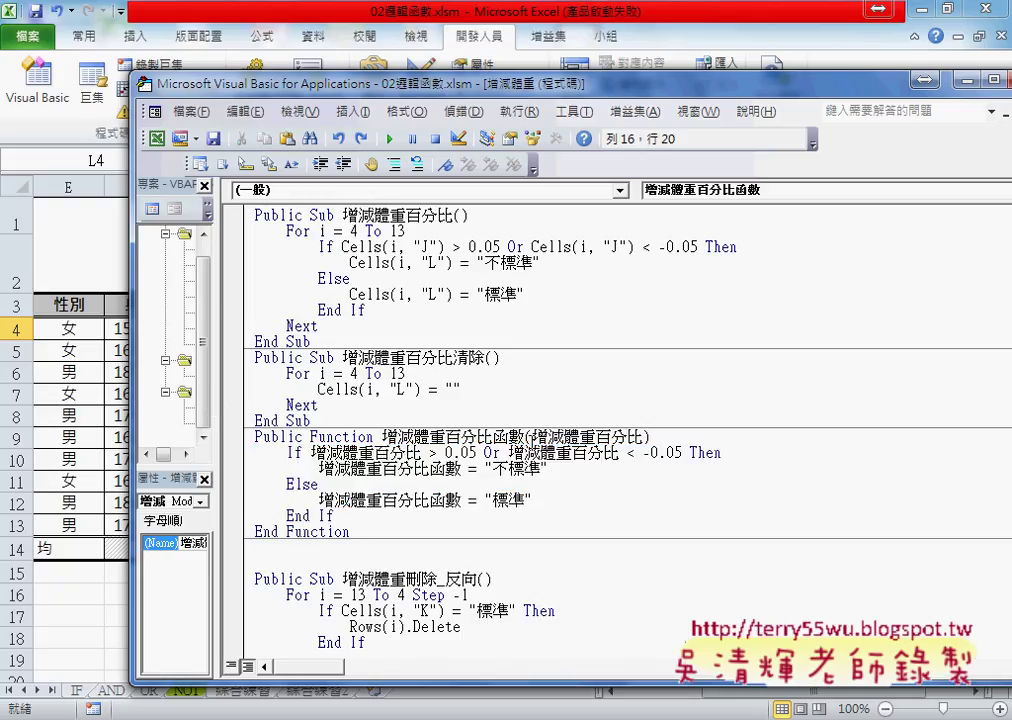
{"action": "left_click_drag", "start_coordinate": [530, 437], "coordinate": [645, 437]}
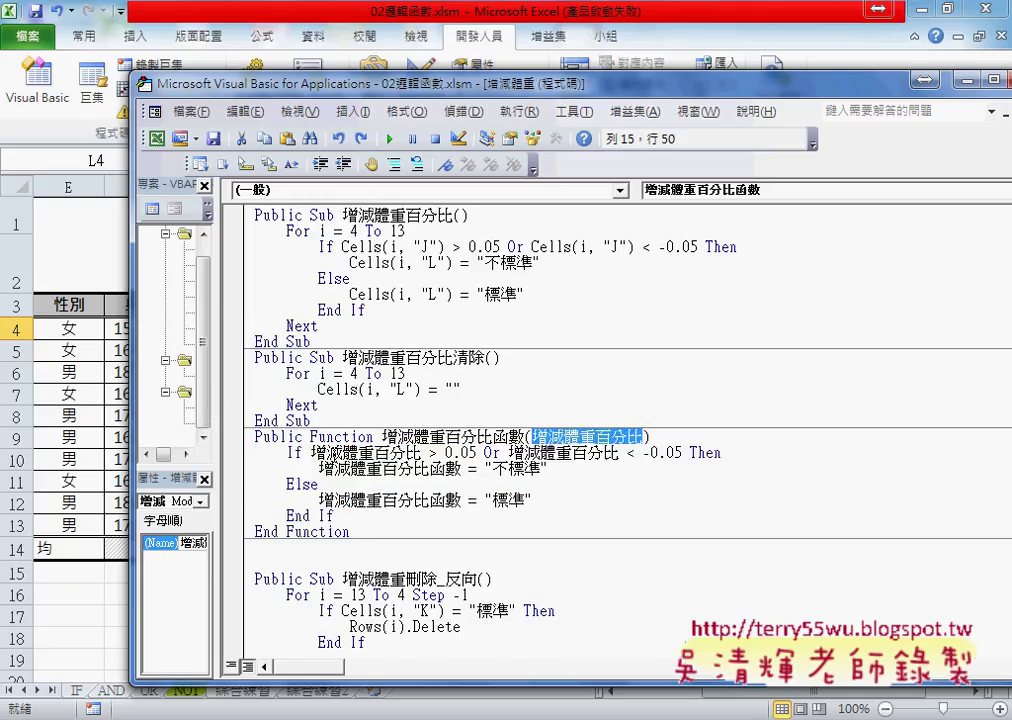
{"action": "left_click_drag", "start_coordinate": [311, 452], "coordinate": [422, 452]}
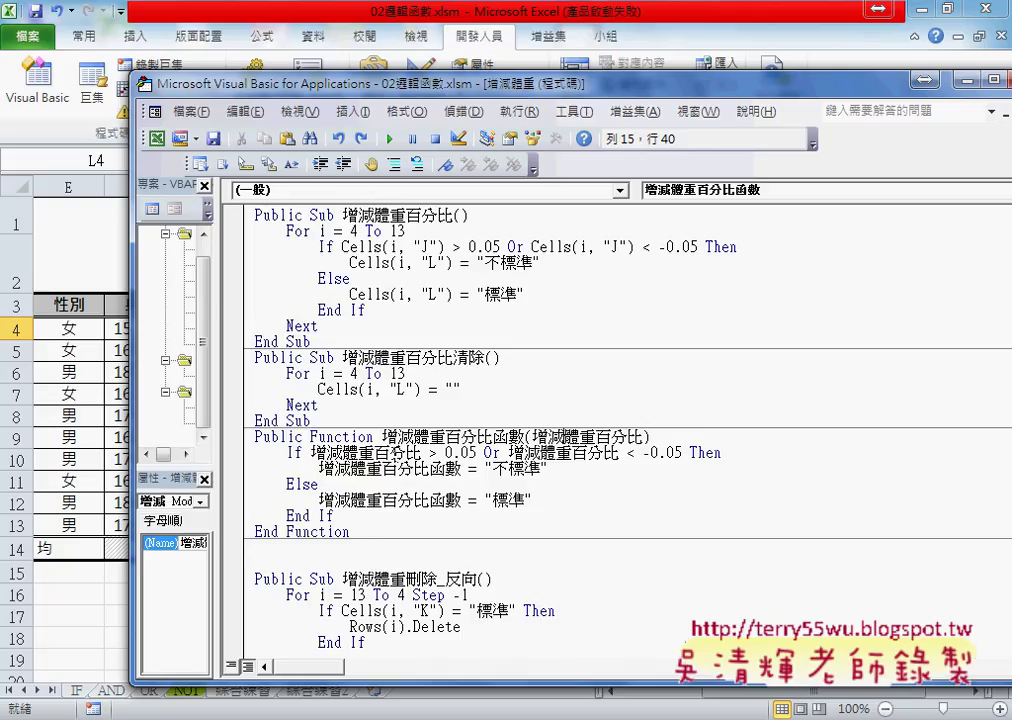
{"action": "left_click_drag", "start_coordinate": [445, 452], "coordinate": [479, 453]}
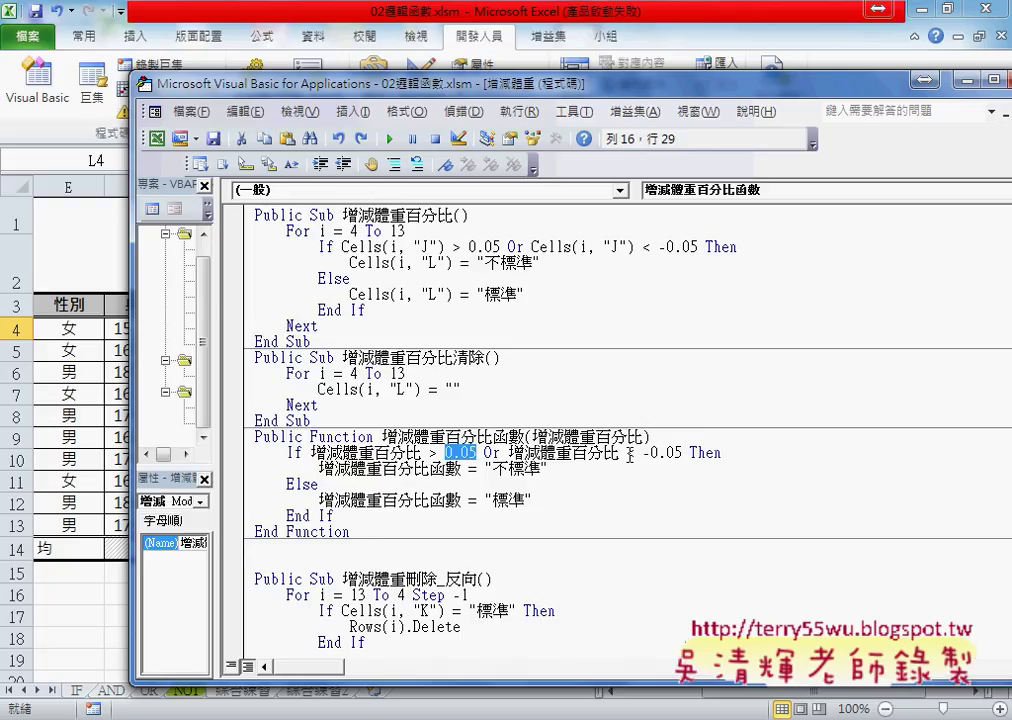
{"action": "left_click_drag", "start_coordinate": [627, 453], "coordinate": [683, 453]}
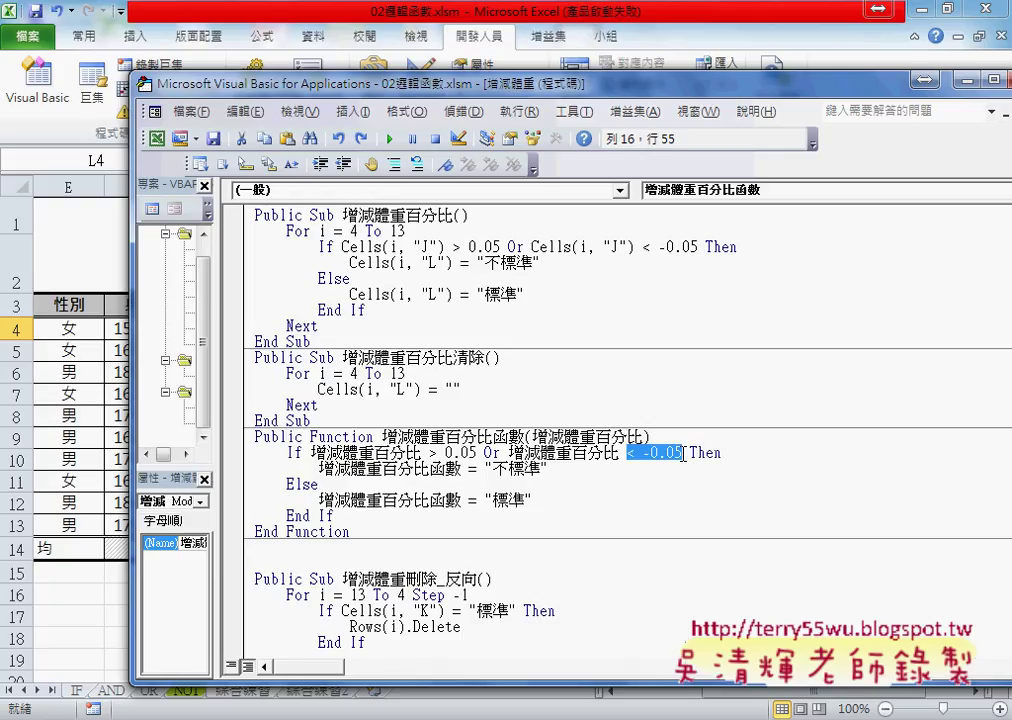
{"action": "mouse_move", "coordinate": [383, 437]}
{"action": "left_mouse_down"}
{"action": "mouse_move", "coordinate": [508, 437]}
{"action": "mouse_move", "coordinate": [542, 468]}
{"action": "left_mouse_up"}
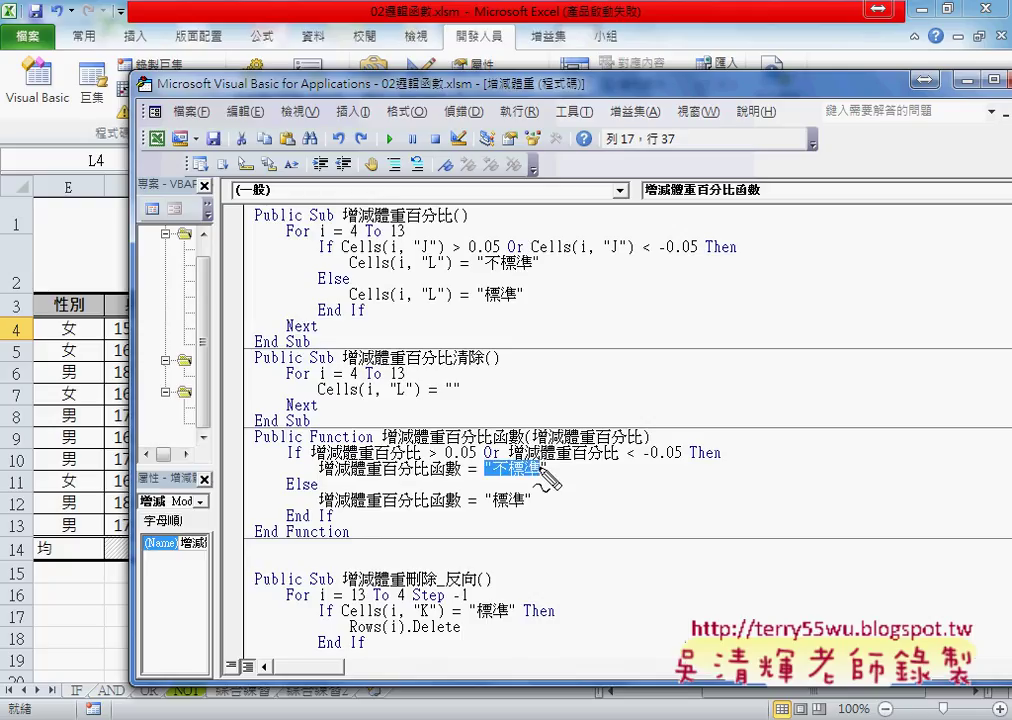
{"action": "mouse_move", "coordinate": [333, 481]}
{"action": "left_mouse_down"}
{"action": "mouse_move", "coordinate": [400, 479]}
{"action": "mouse_move", "coordinate": [478, 441]}
{"action": "mouse_move", "coordinate": [440, 488]}
{"action": "mouse_move", "coordinate": [441, 503]}
{"action": "left_mouse_up"}
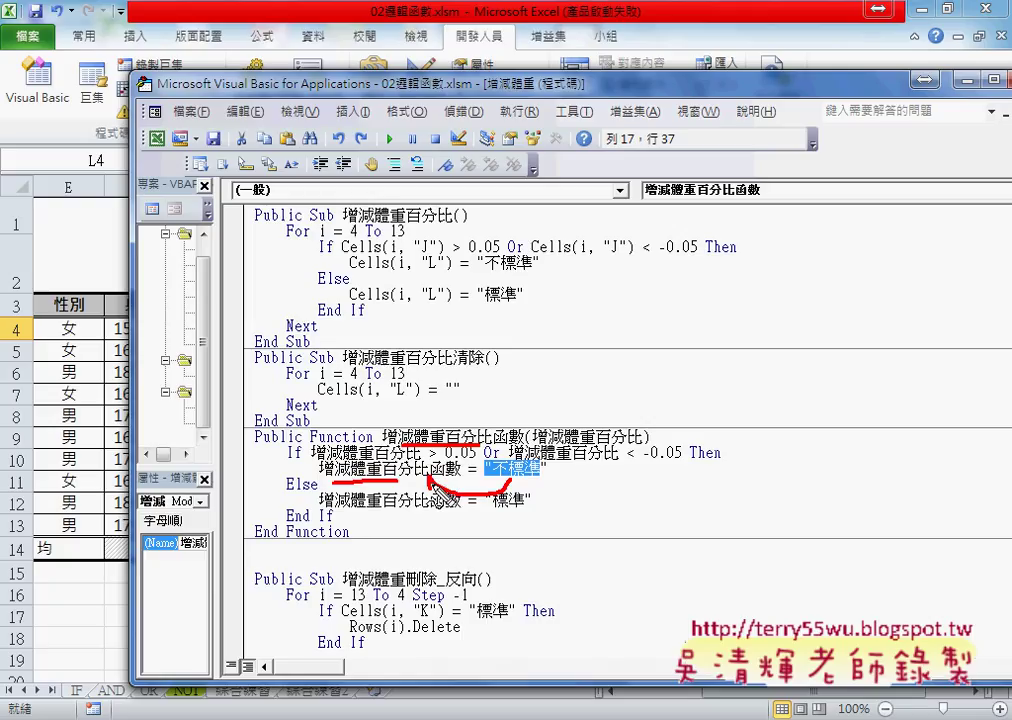
{"action": "left_click_drag", "start_coordinate": [345, 506], "coordinate": [412, 505]}
{"action": "mouse_move", "coordinate": [490, 507]}
{"action": "left_mouse_down"}
{"action": "mouse_move", "coordinate": [513, 510]}
{"action": "mouse_move", "coordinate": [445, 522]}
{"action": "mouse_move", "coordinate": [457, 518]}
{"action": "left_mouse_up"}
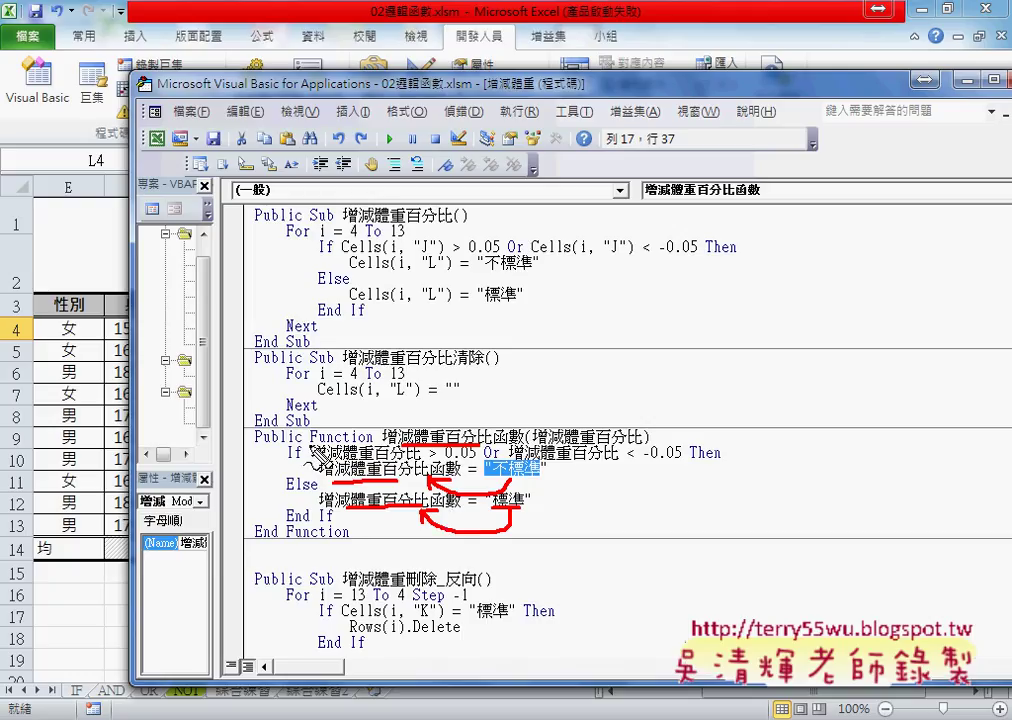
{"action": "left_click_drag", "start_coordinate": [309, 448], "coordinate": [376, 446]}
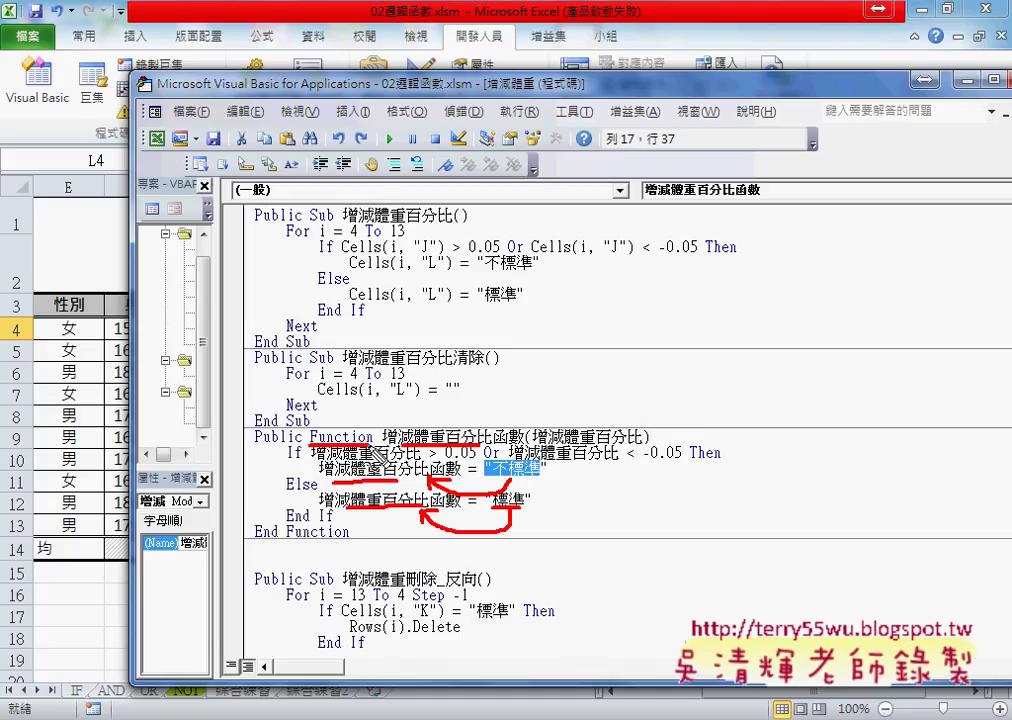
{"action": "key", "text": "Escape"}
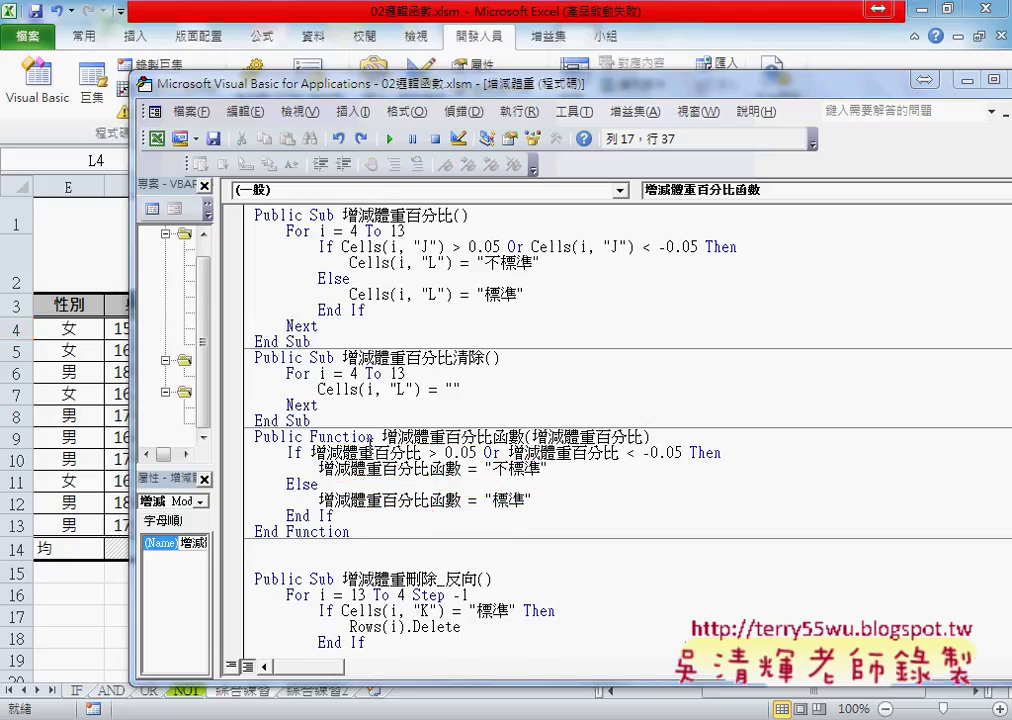
{"action": "left_click", "coordinate": [398, 543]}
Delete the empty lines above Public Sub 增減體重刪除_反向 and switch back to the worksheet
{"action": "key", "text": "Delete"}
{"action": "key", "text": "Delete"}
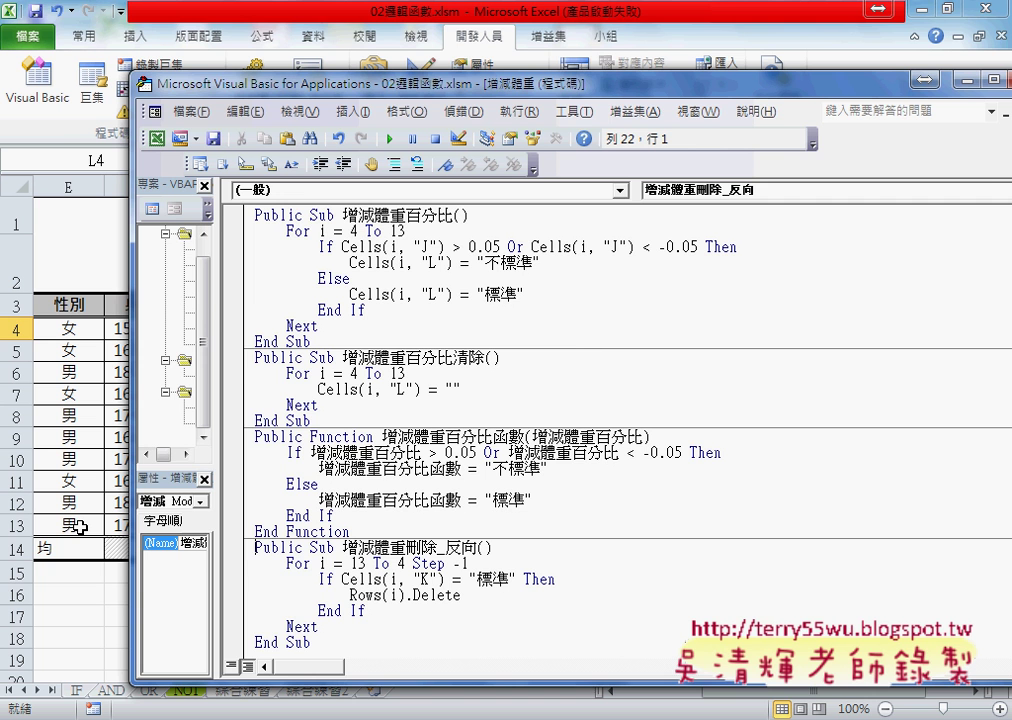
{"action": "left_click", "coordinate": [80, 527]}
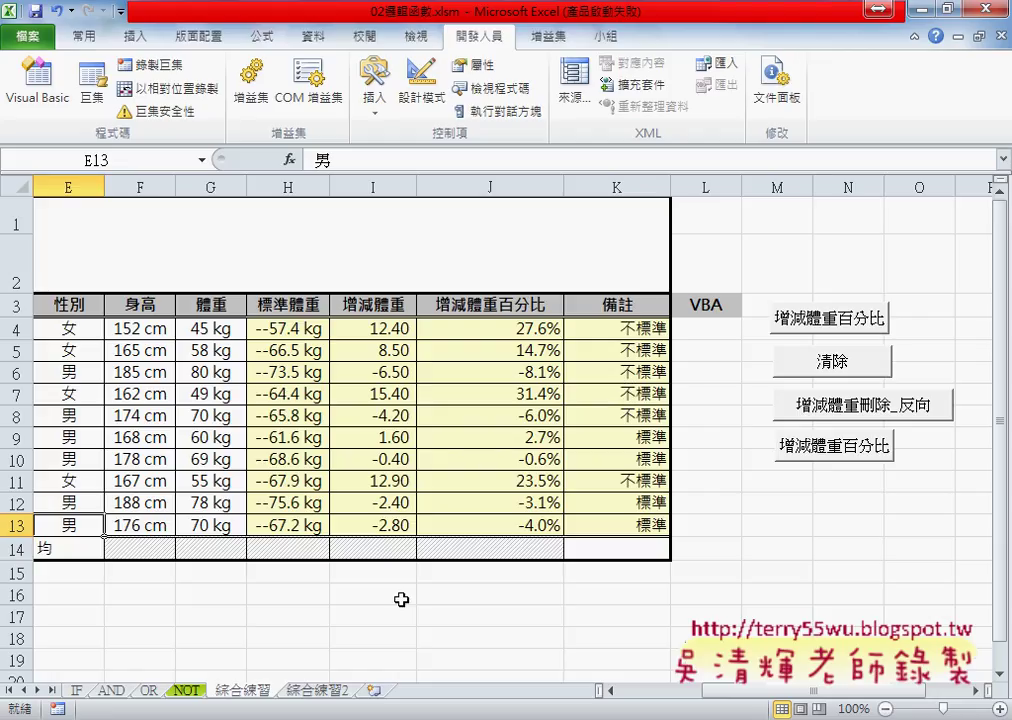
Copy the NOT sheet as 綜合練習 (2) and run the 增減體重刪除_反向 macro on it
{"action": "left_click_drag", "start_coordinate": [186, 690], "coordinate": [303, 697]}
{"action": "left_click_drag", "start_coordinate": [303, 697], "coordinate": [305, 698]}
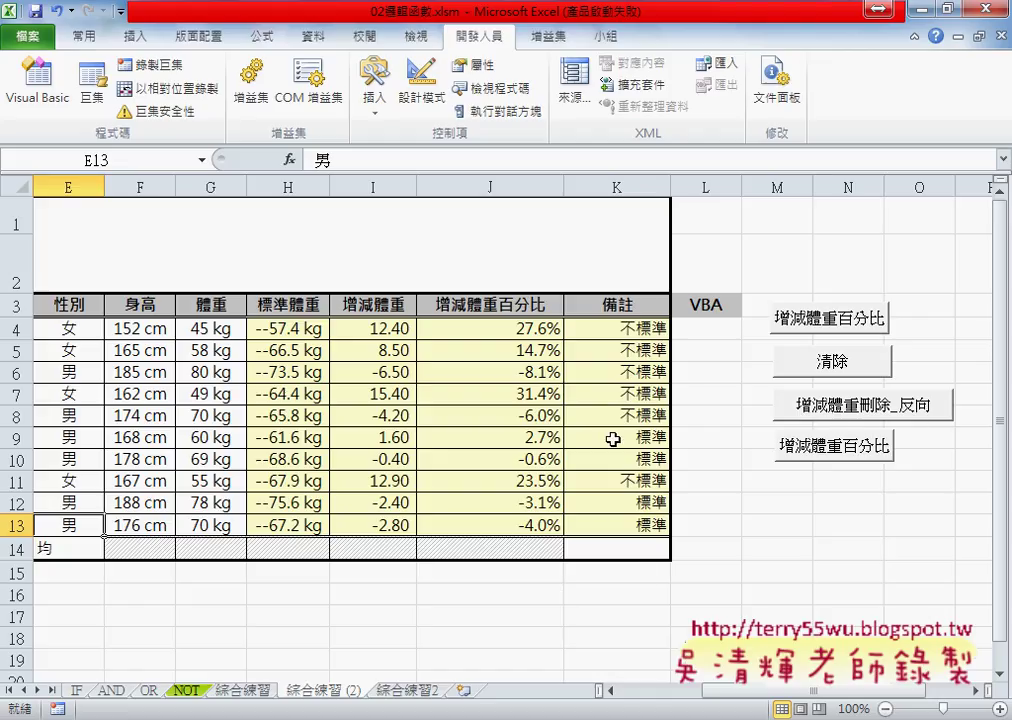
{"action": "left_click", "coordinate": [827, 412]}
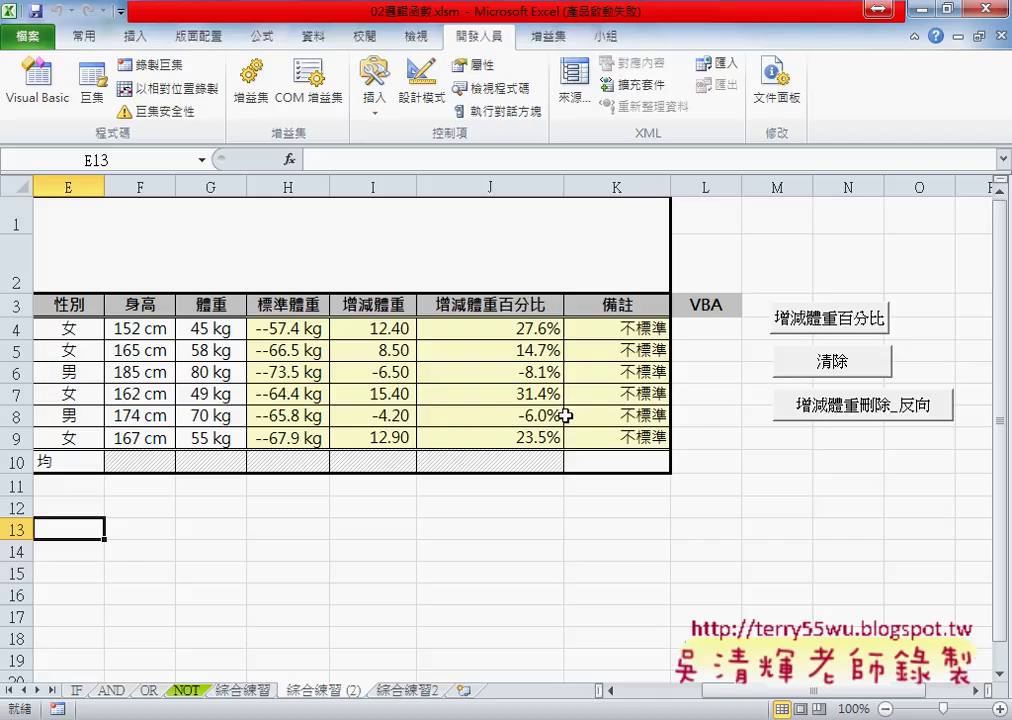
Delete the 綜合練習 (2) sheet and make a fresh copy of the NOT sheet
{"action": "right_click", "coordinate": [336, 694]}
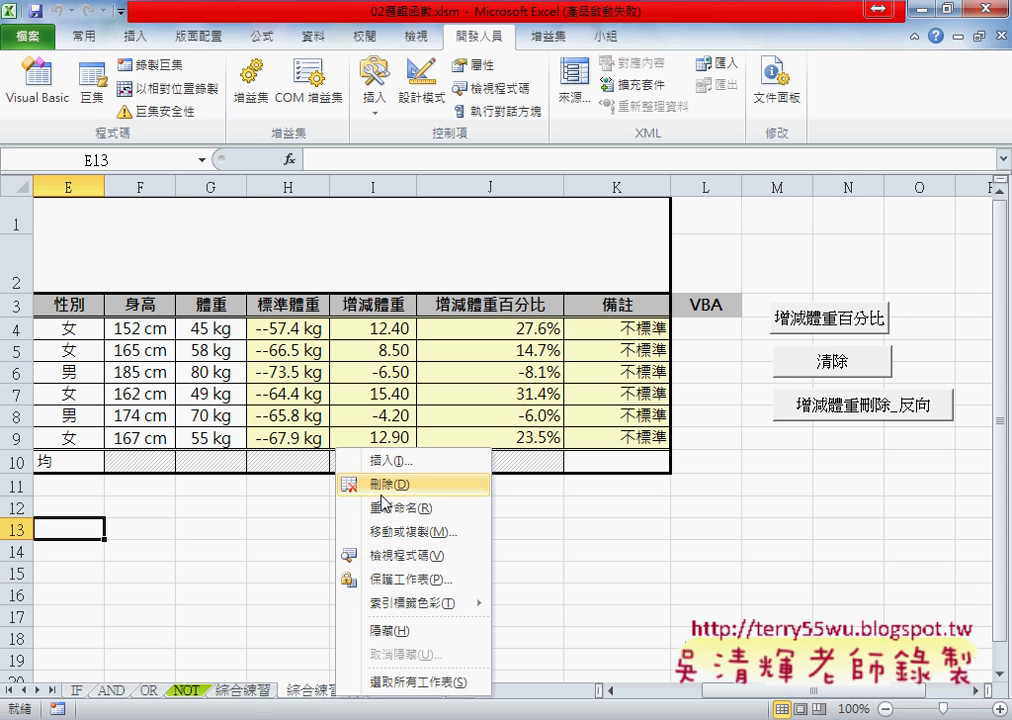
{"action": "left_click", "coordinate": [368, 420]}
{"action": "left_click", "coordinate": [463, 416]}
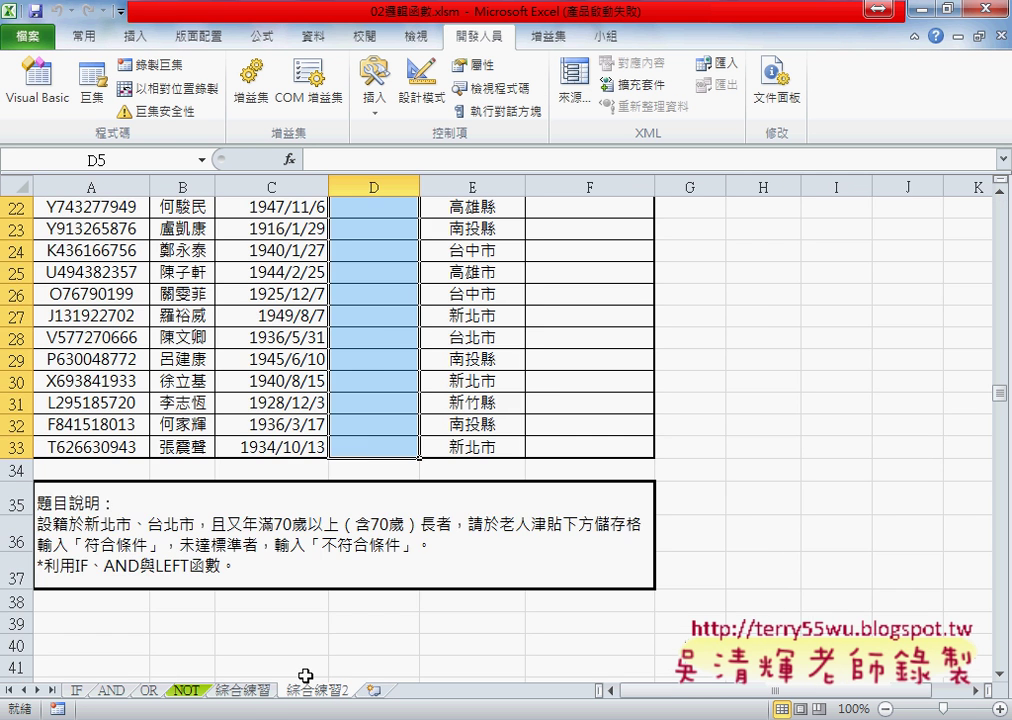
{"action": "left_click", "coordinate": [250, 690]}
{"action": "left_click_drag", "start_coordinate": [309, 684], "coordinate": [336, 685]}
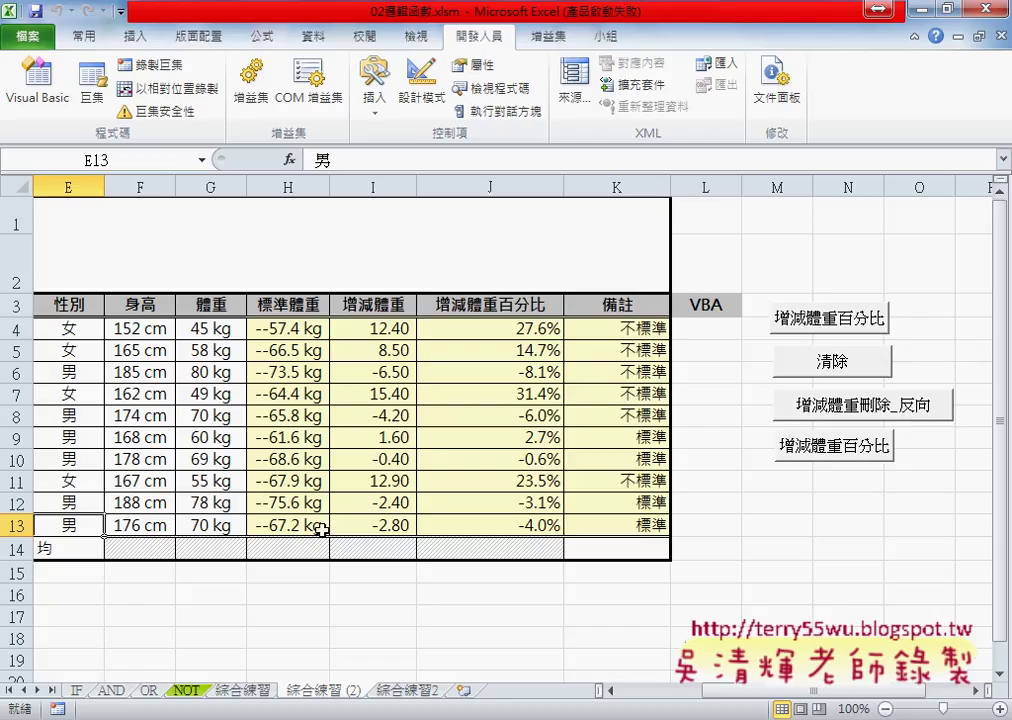
{"action": "left_click", "coordinate": [14, 328]}
{"action": "left_click_drag", "start_coordinate": [14, 328], "coordinate": [14, 525]}
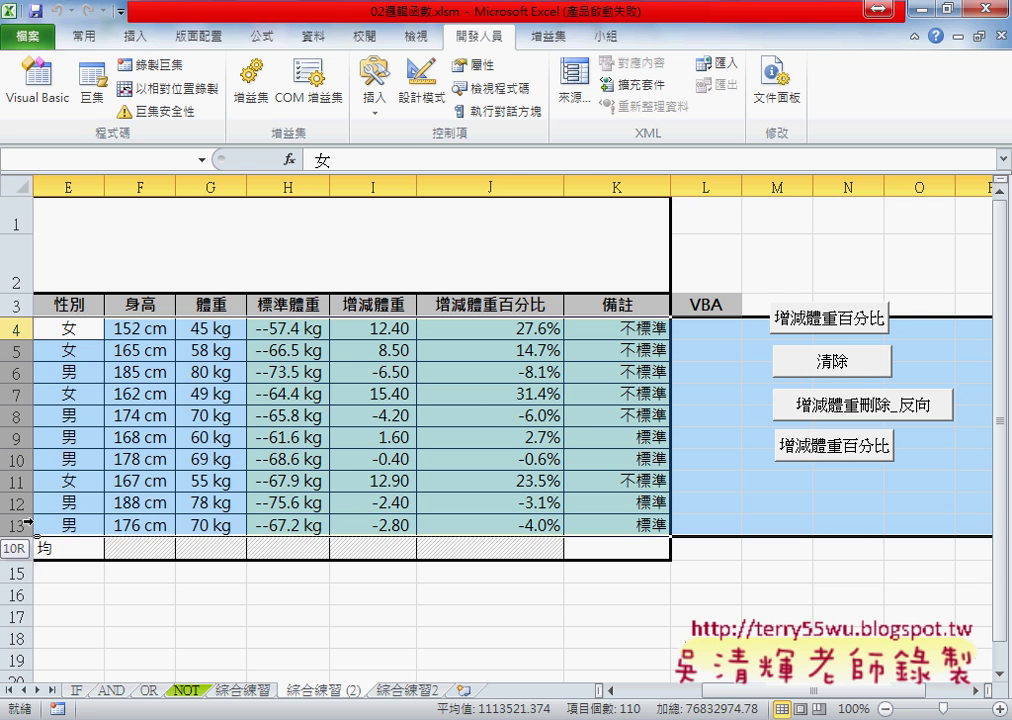
{"action": "left_click", "coordinate": [612, 437]}
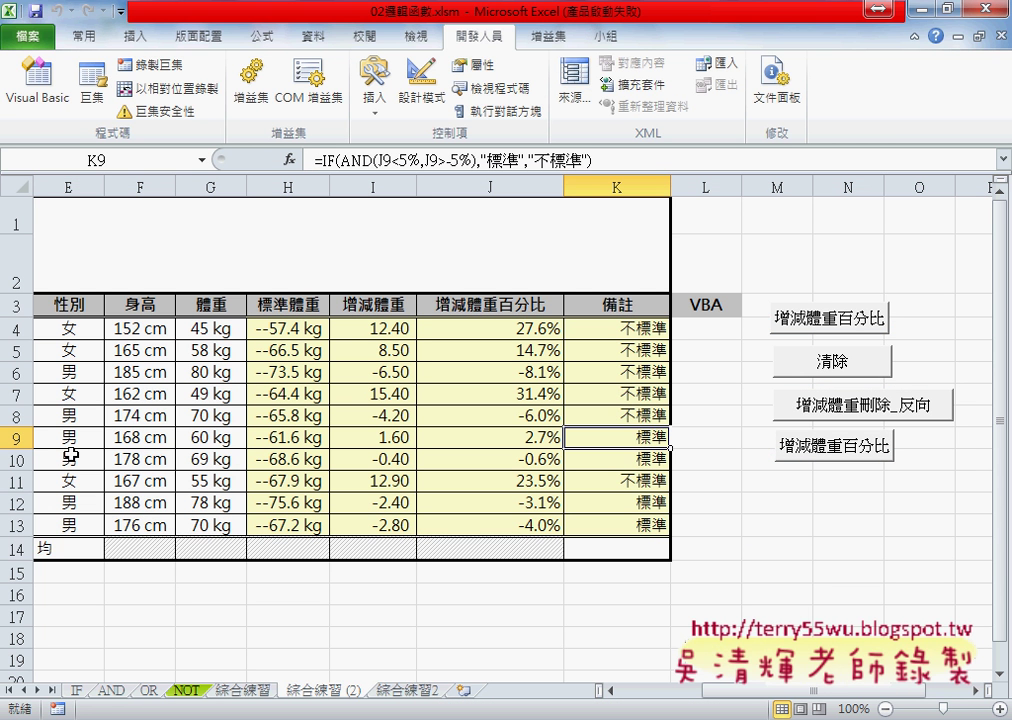
{"action": "left_click", "coordinate": [18, 437]}
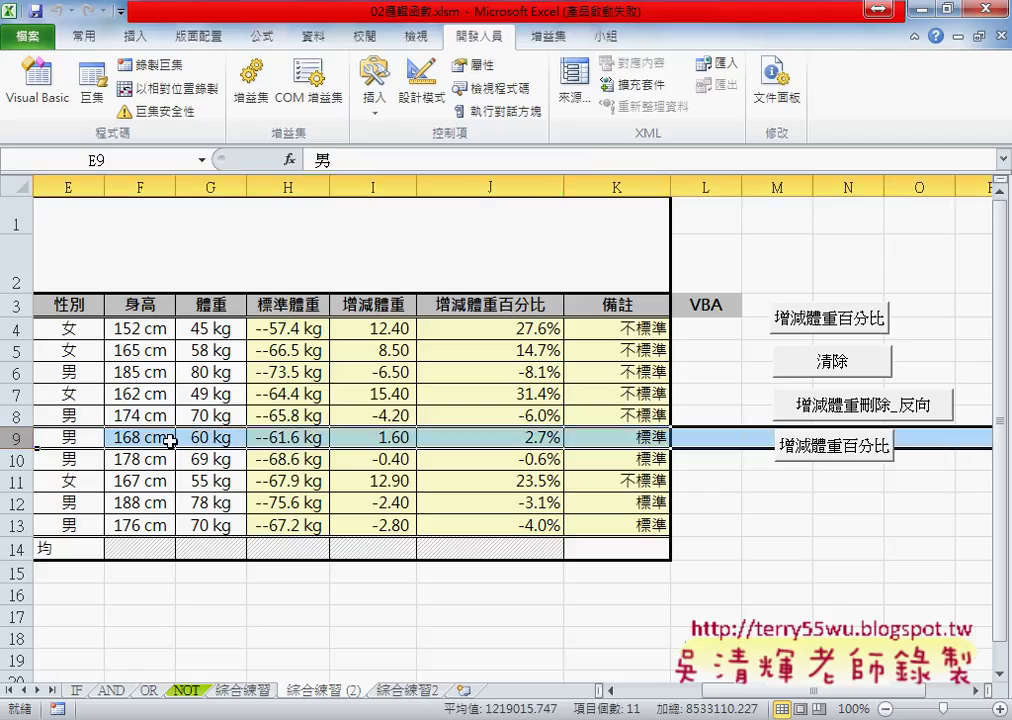
{"action": "right_click", "coordinate": [284, 440]}
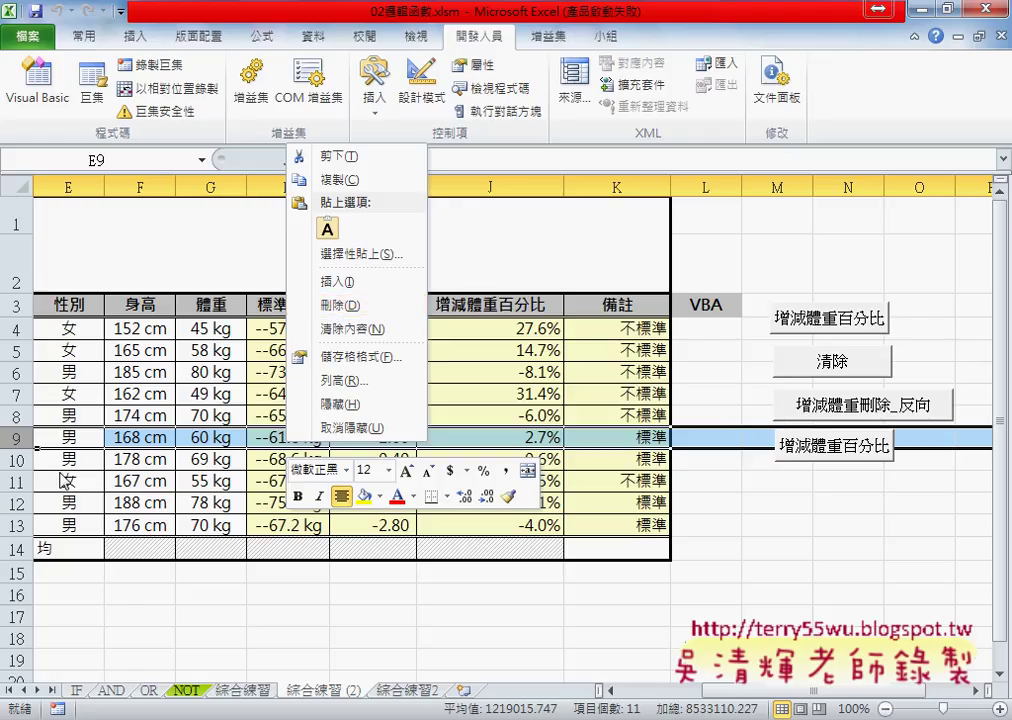
{"action": "left_click", "coordinate": [338, 305]}
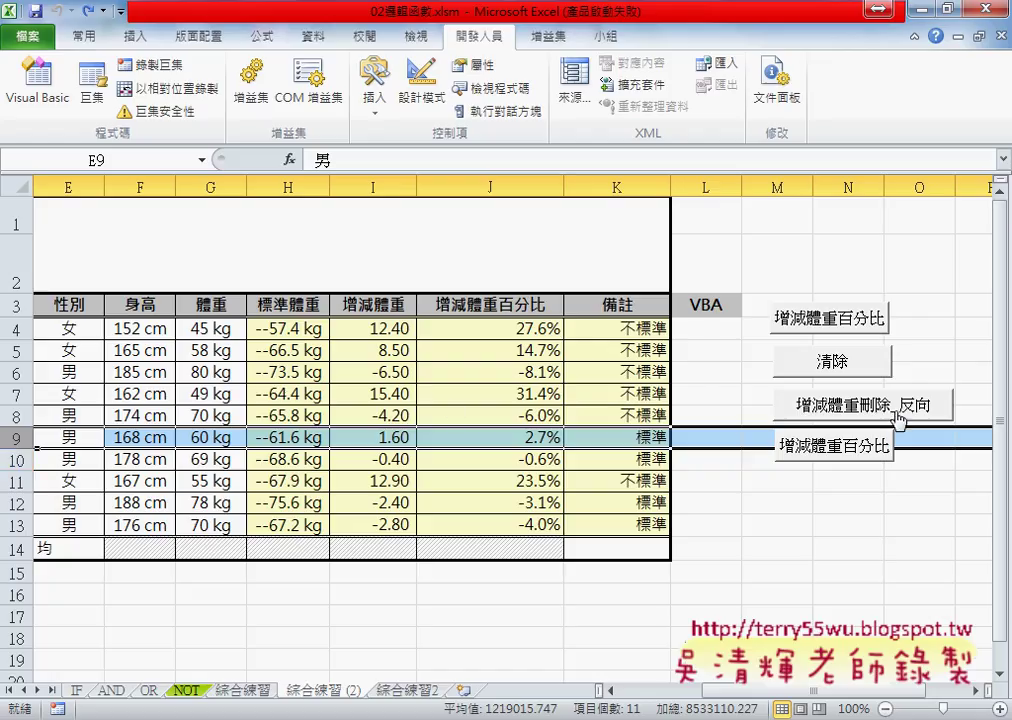
Delete the last two data rows, 13 and 12, from the weight table by hand
{"action": "left_click", "coordinate": [18, 529]}
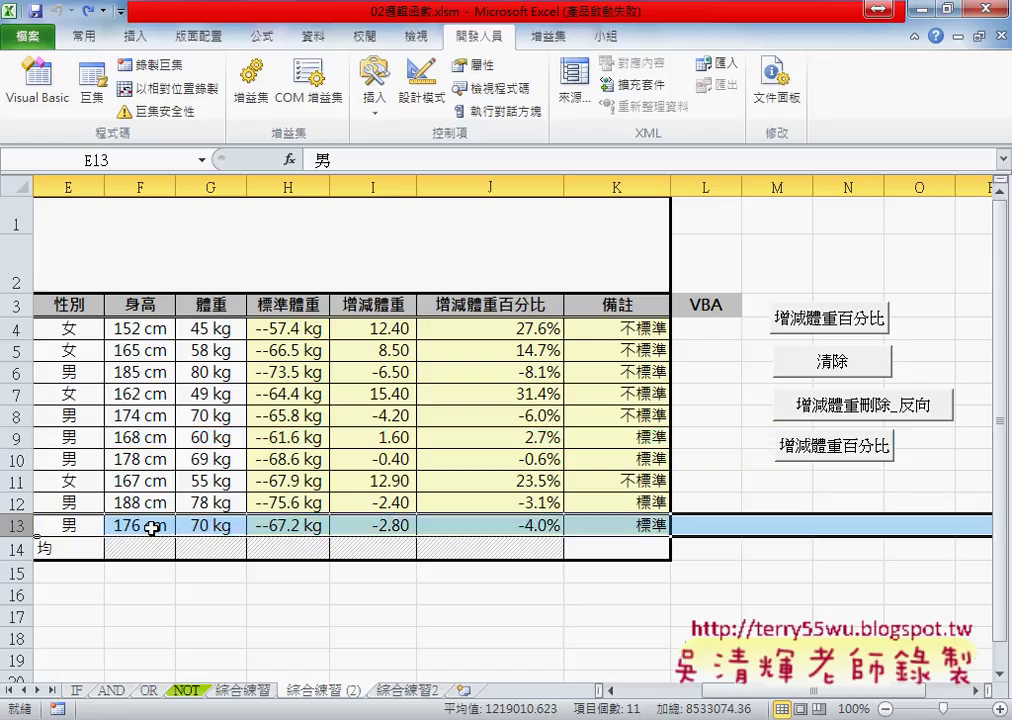
{"action": "left_click", "coordinate": [12, 328]}
{"action": "left_click", "coordinate": [16, 529]}
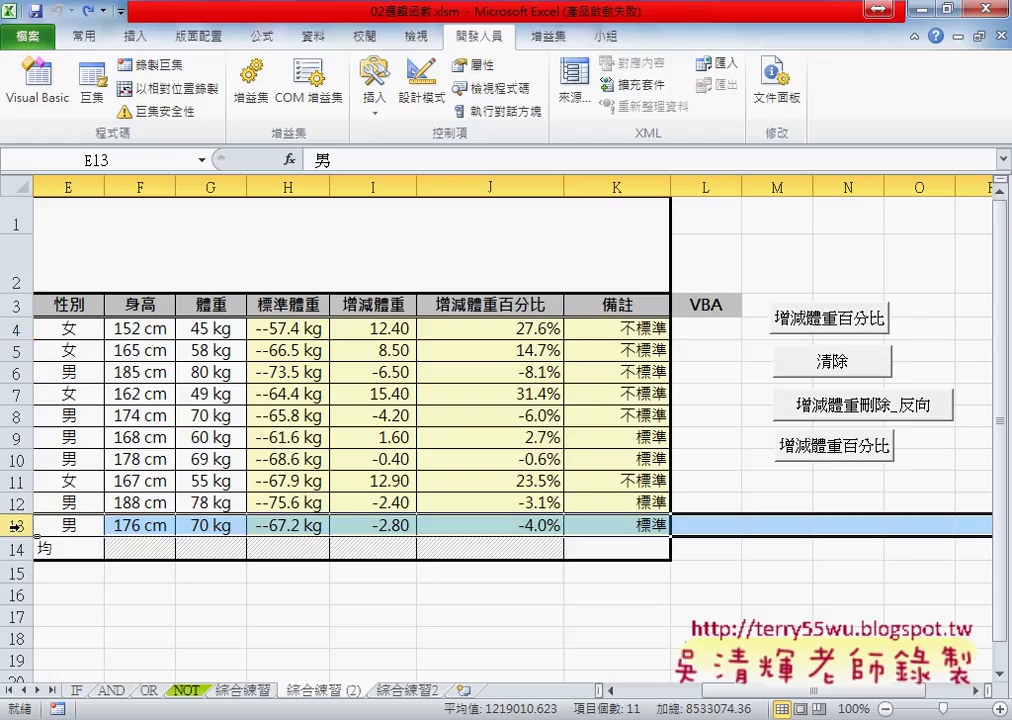
{"action": "left_click", "coordinate": [13, 328]}
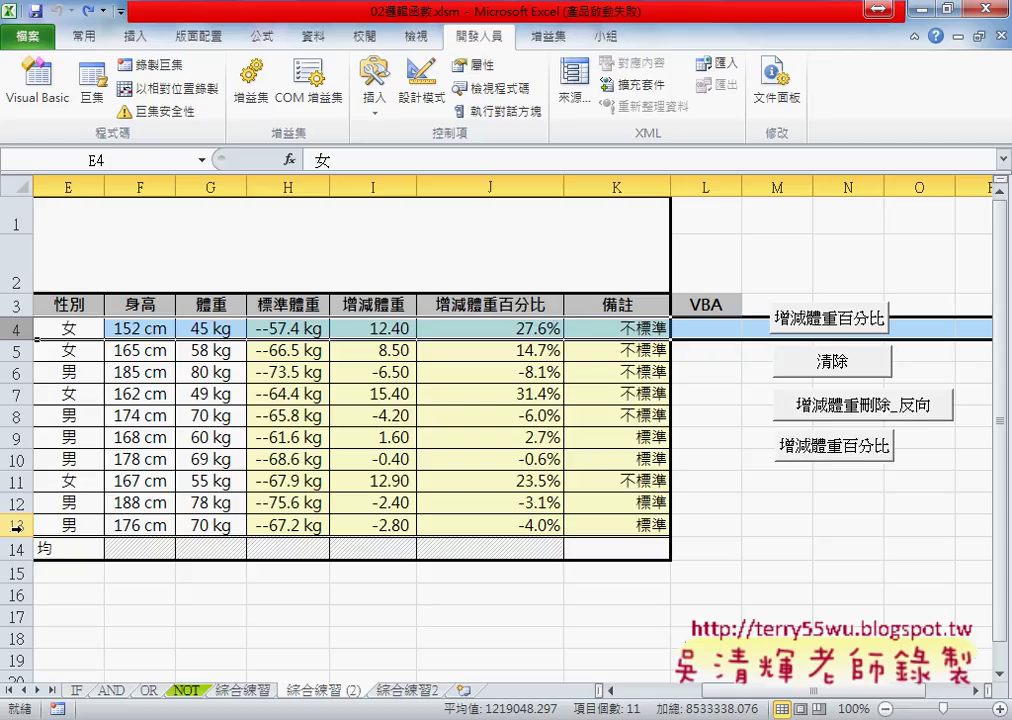
{"action": "left_click", "coordinate": [17, 525]}
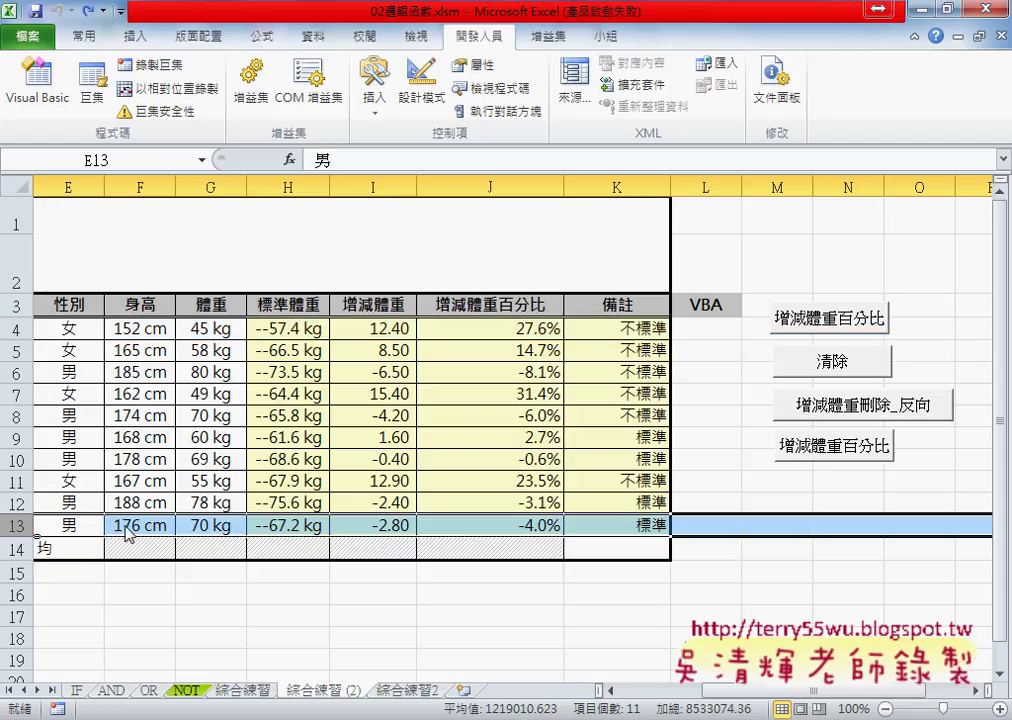
{"action": "right_click", "coordinate": [108, 525]}
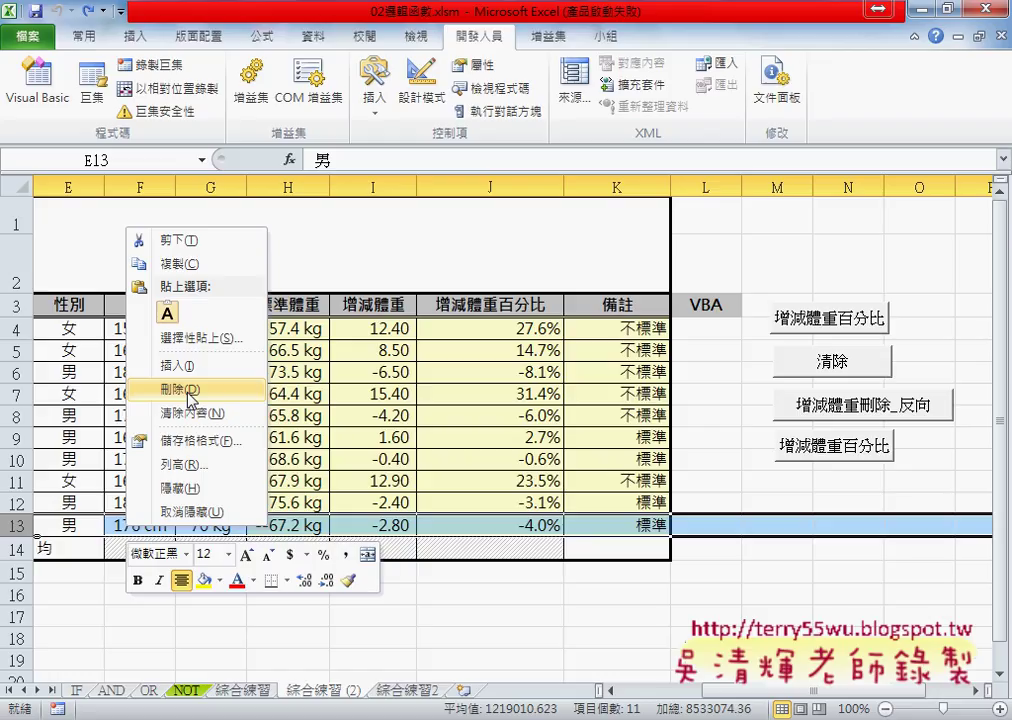
{"action": "left_click", "coordinate": [192, 398]}
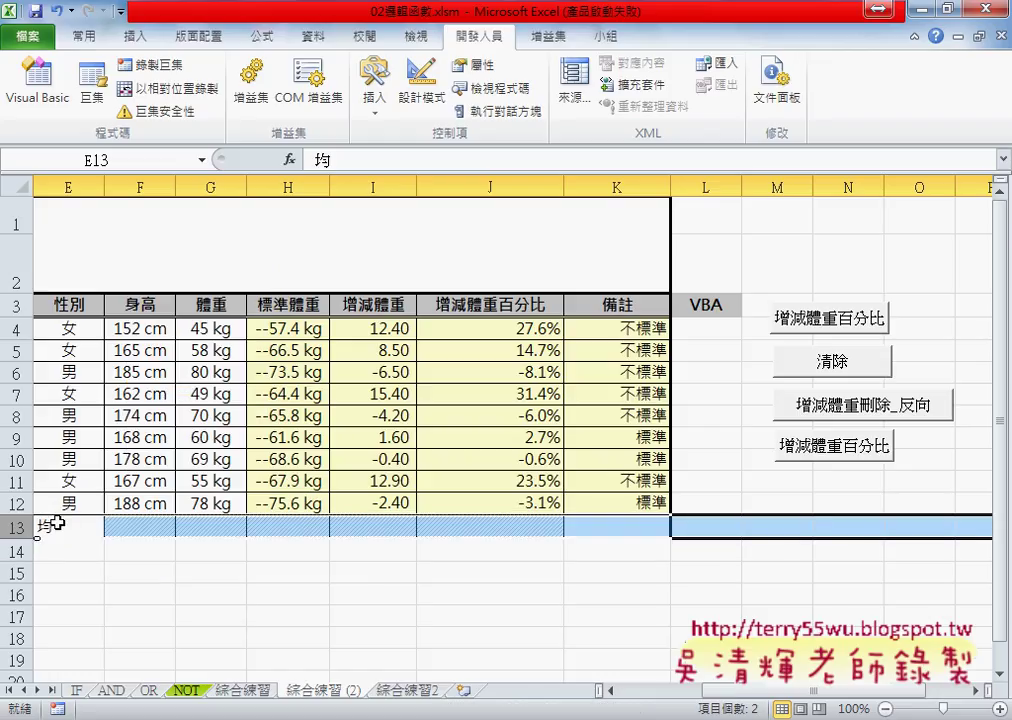
{"action": "left_click", "coordinate": [17, 503]}
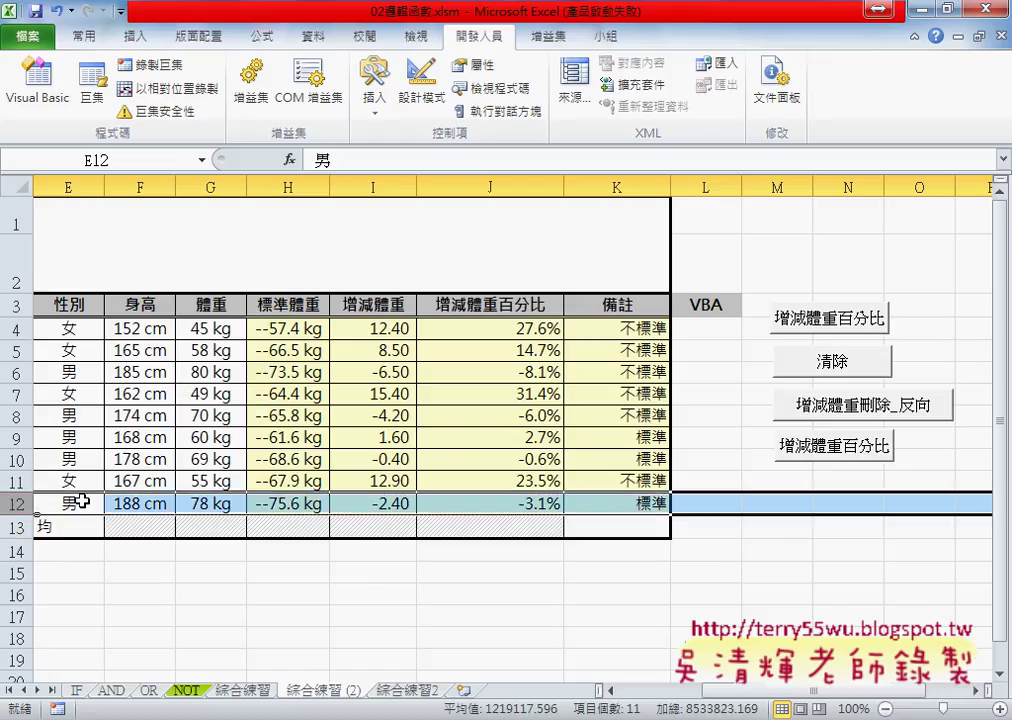
{"action": "left_click", "coordinate": [17, 459]}
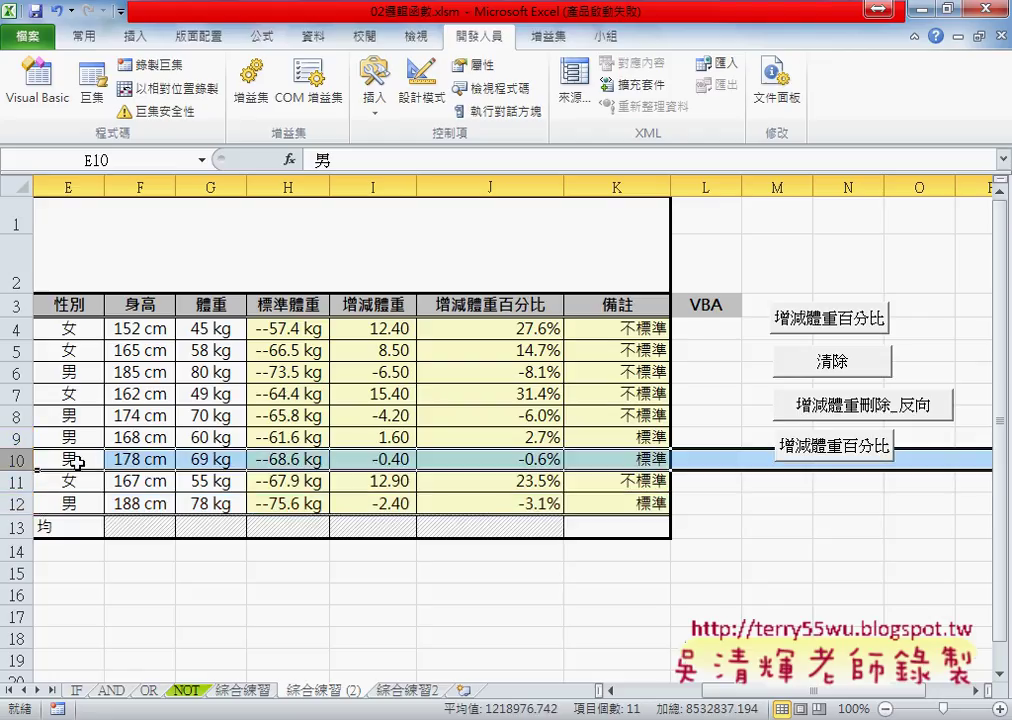
{"action": "left_click", "coordinate": [58, 505]}
{"action": "right_click", "coordinate": [58, 505]}
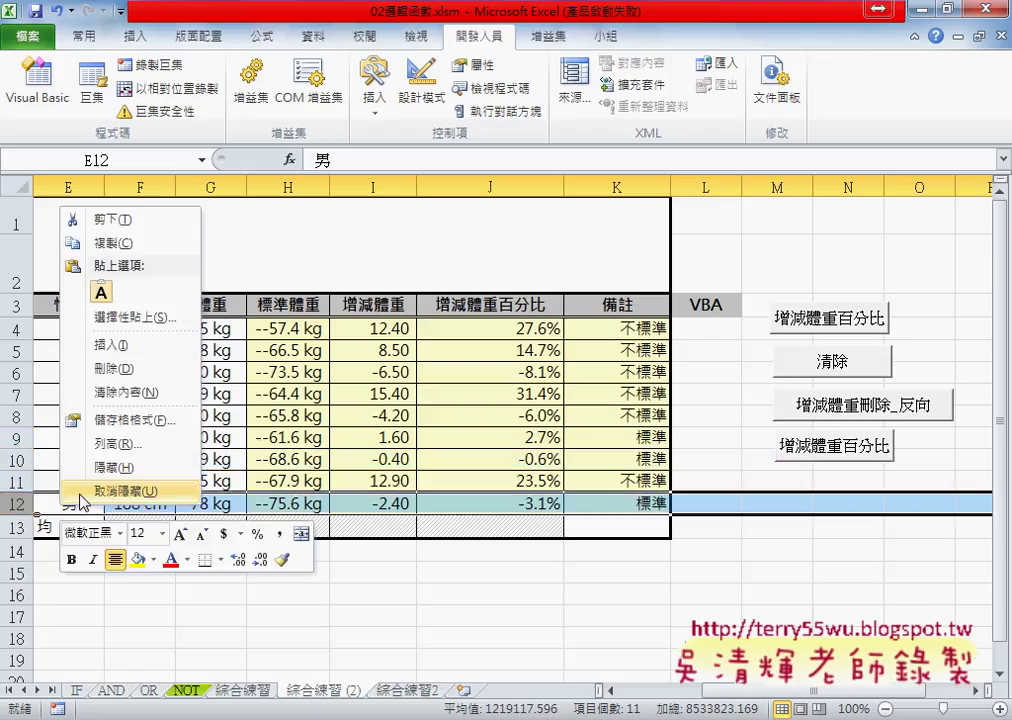
{"action": "left_click", "coordinate": [115, 372]}
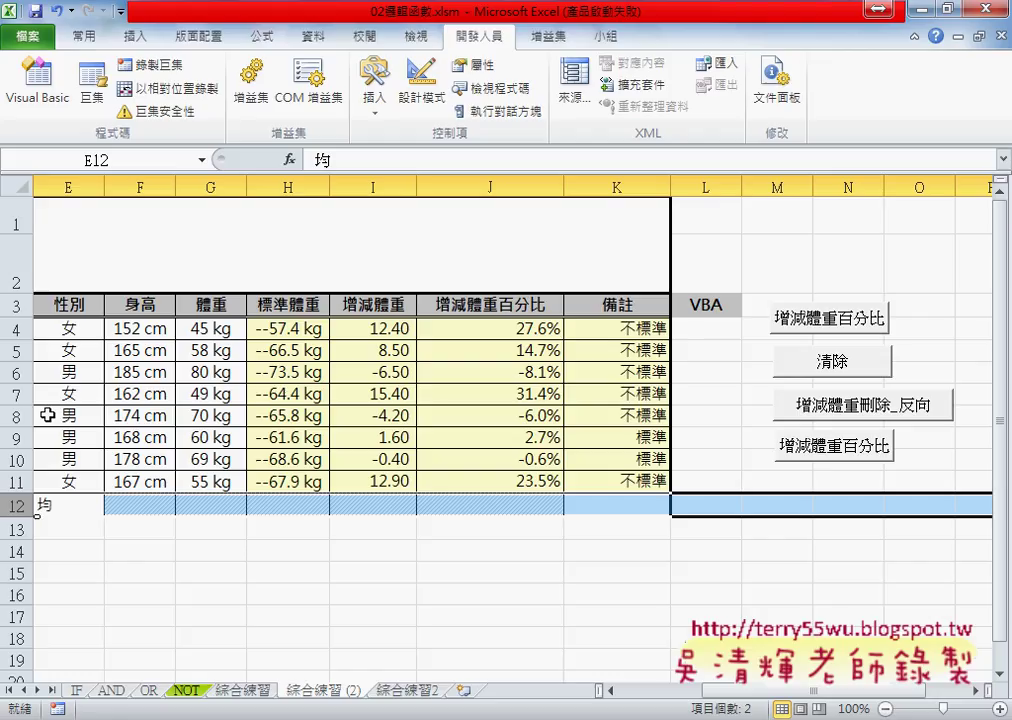
Undo the deletions to restore all ten rows, then bring up the 增減體重刪除_反向 button's options
{"action": "key", "text": "ctrl+z"}
{"action": "key", "text": "ctrl+z"}
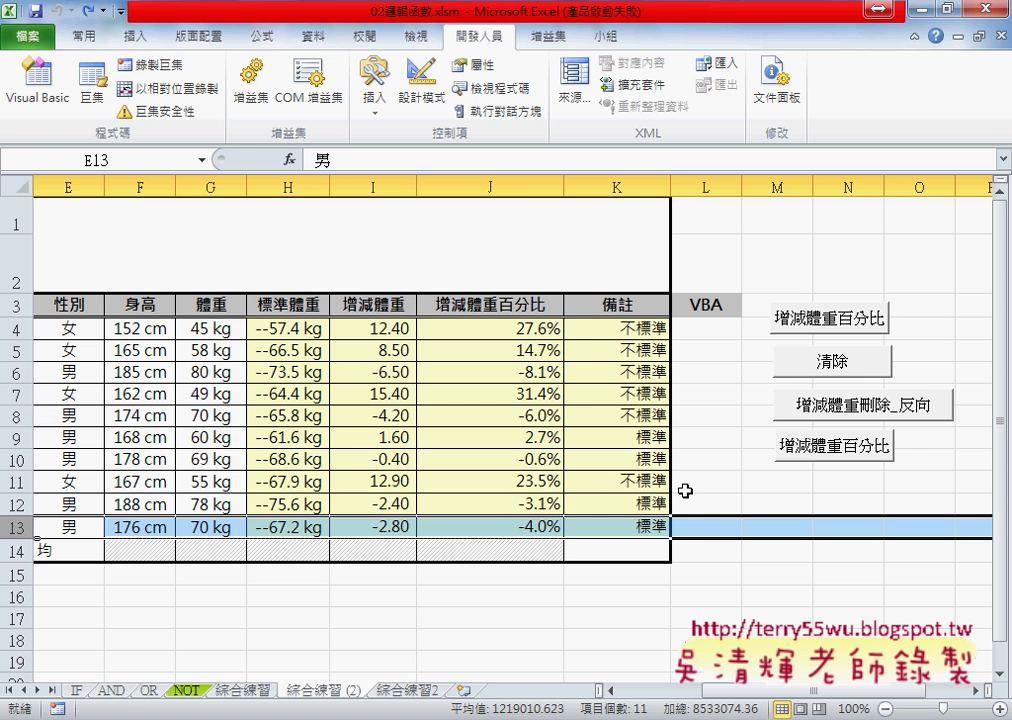
{"action": "left_click", "coordinate": [843, 405], "text": "ctrl"}
{"action": "right_click", "coordinate": [843, 405]}
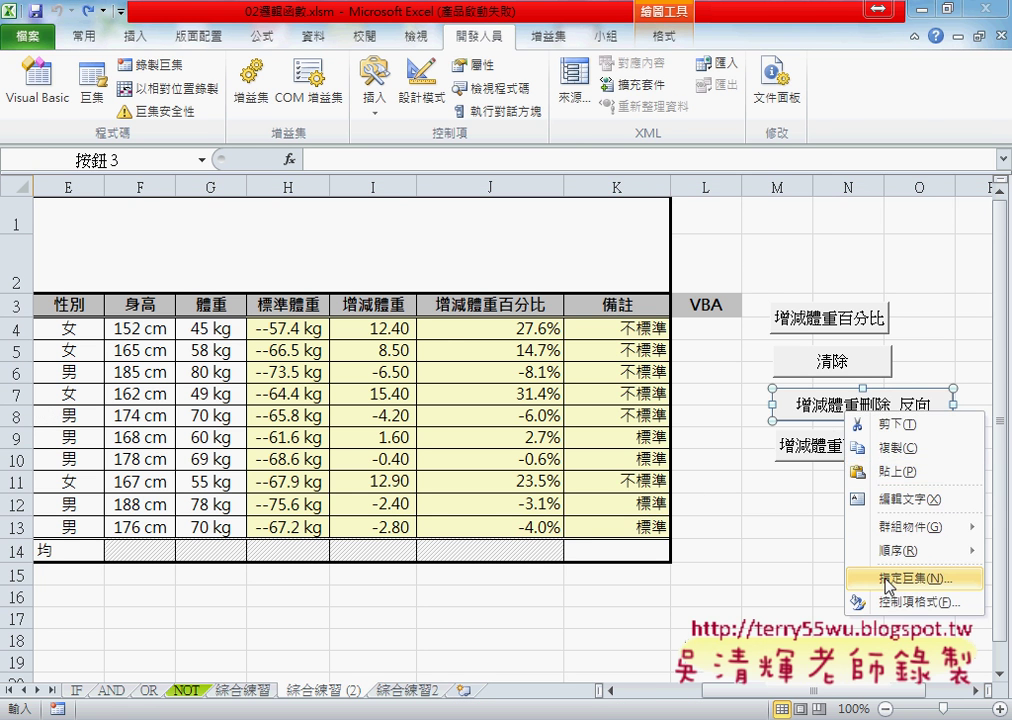
Open the 增減體重刪除_反向 macro's code via 指定巨集 > Edit; open and cancel Add Procedure
{"action": "left_click", "coordinate": [830, 641]}
{"action": "left_click", "coordinate": [960, 444]}
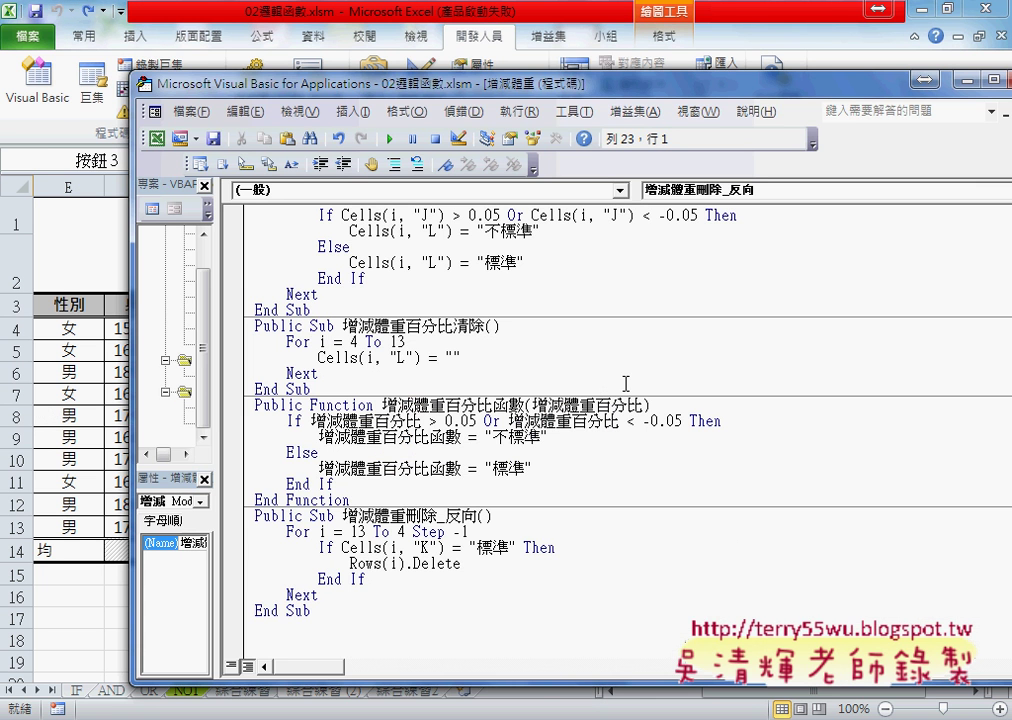
{"action": "left_click_drag", "start_coordinate": [490, 85], "coordinate": [602, 48]}
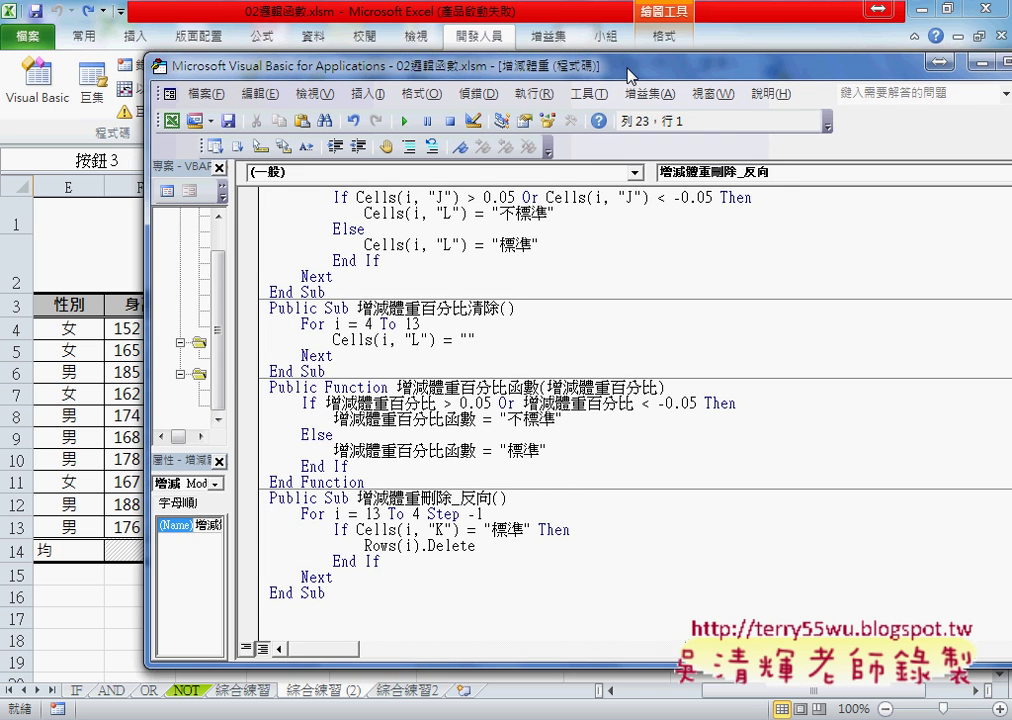
{"action": "left_click", "coordinate": [467, 74]}
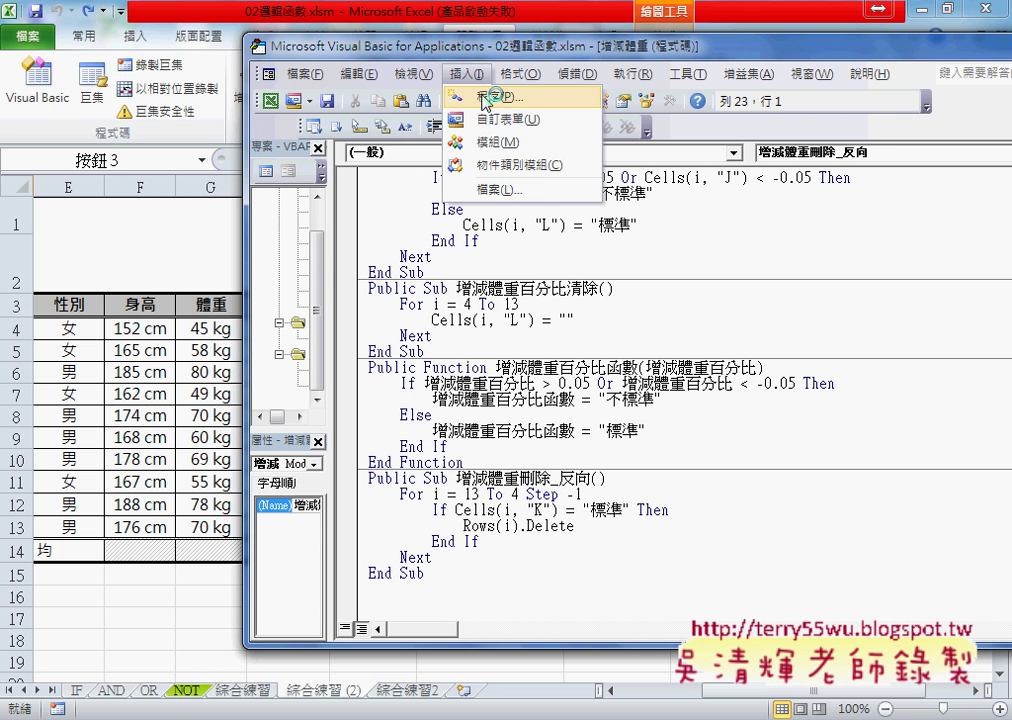
{"action": "left_click", "coordinate": [468, 101]}
{"action": "left_click_drag", "start_coordinate": [497, 156], "coordinate": [700, 156]}
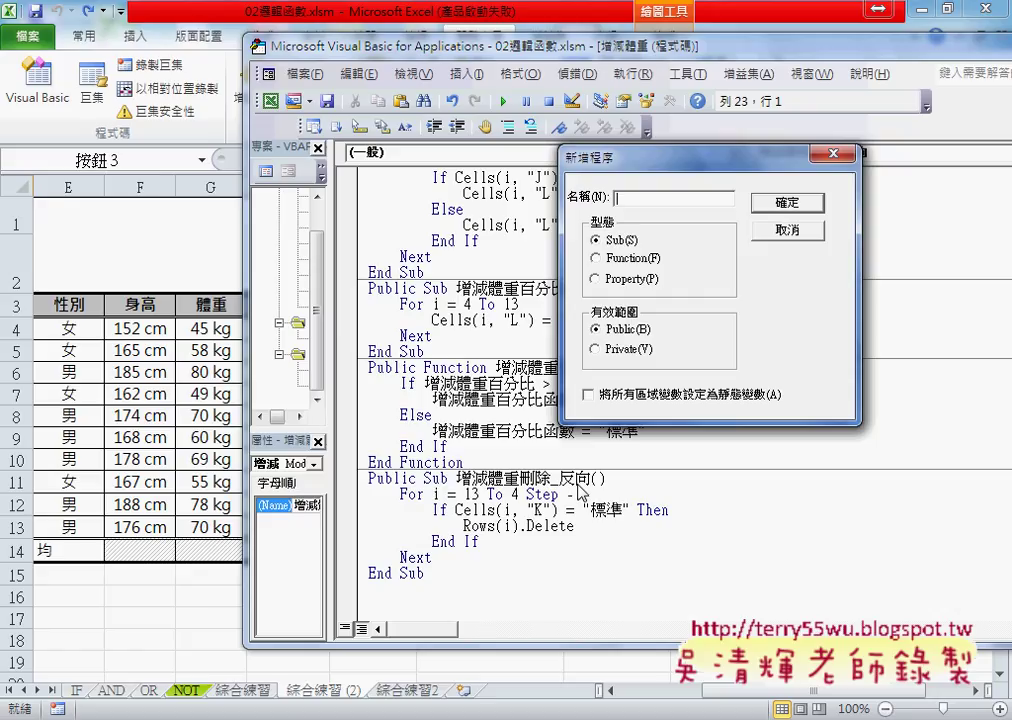
{"action": "left_click", "coordinate": [787, 230]}
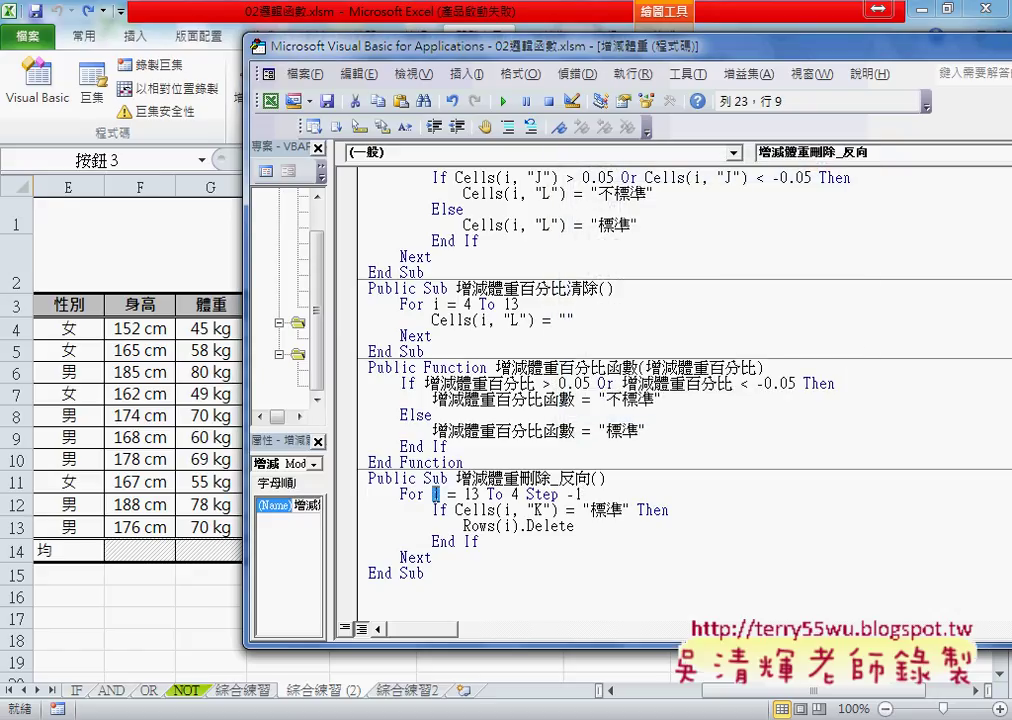
Retype 'Step -1' after 'For i = 13 To 4' on the loop line
{"action": "double_click", "coordinate": [476, 494]}
{"action": "double_click", "coordinate": [515, 494]}
{"action": "left_click_drag", "start_coordinate": [527, 494], "coordinate": [584, 494]}
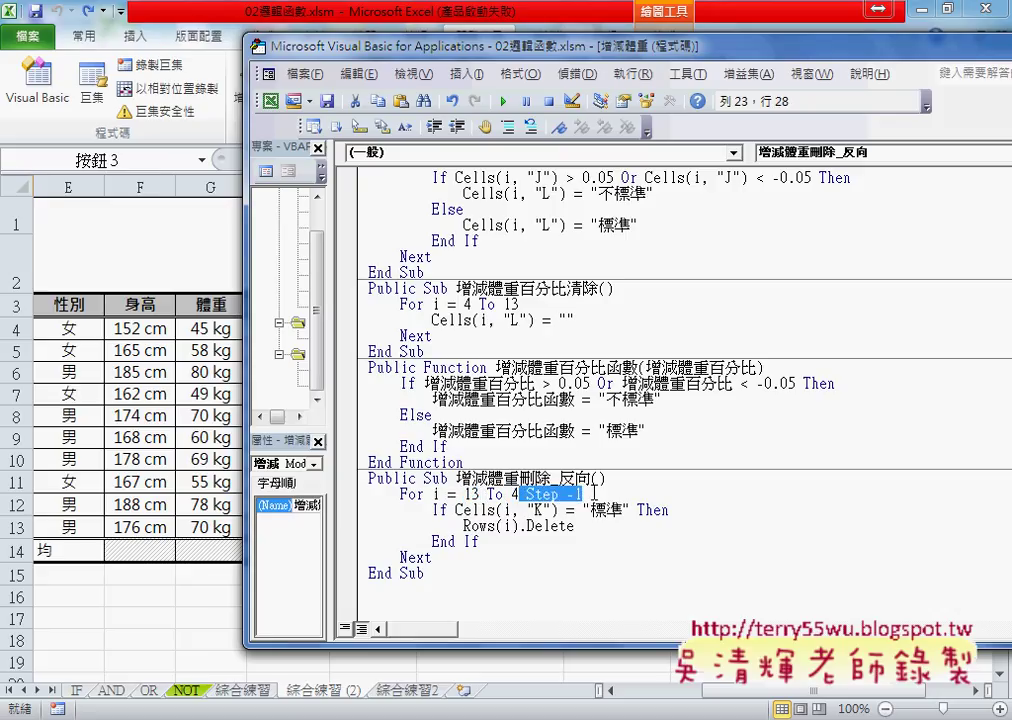
{"action": "key", "text": "Delete"}
{"action": "type", "text": "s"}
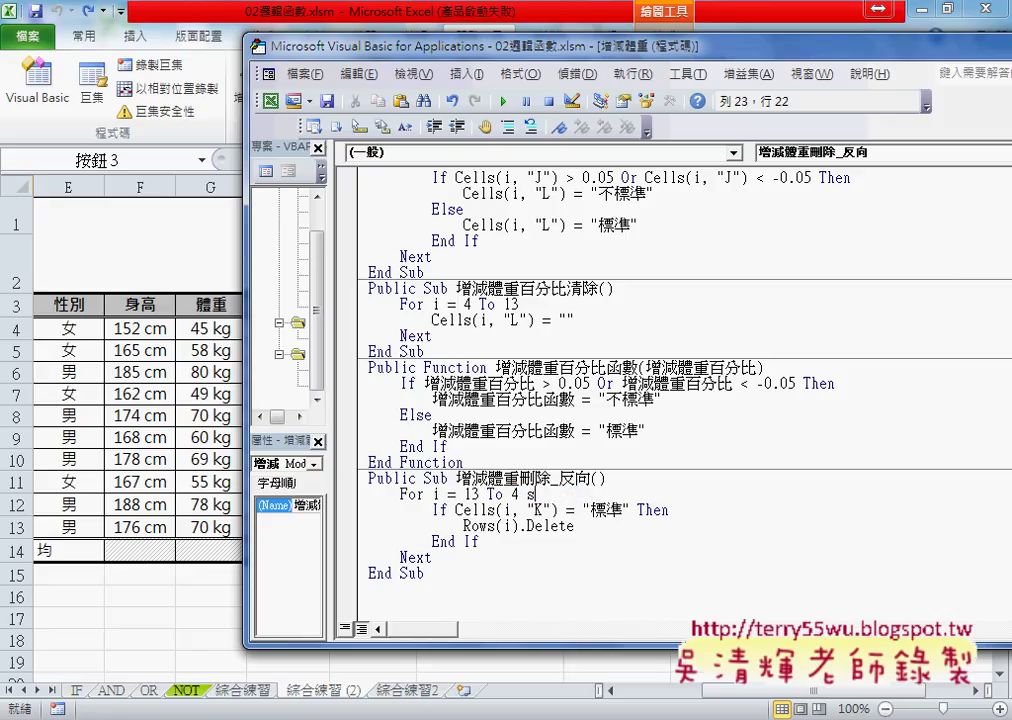
{"action": "type", "text": "tep "}
{"action": "type", "text": "1"}
{"action": "key", "text": "BackSpace"}
{"action": "type", "text": "-"}
{"action": "type", "text": "1"}
{"action": "left_click", "coordinate": [611, 557]}
{"action": "left_click_drag", "start_coordinate": [528, 494], "coordinate": [591, 494]}
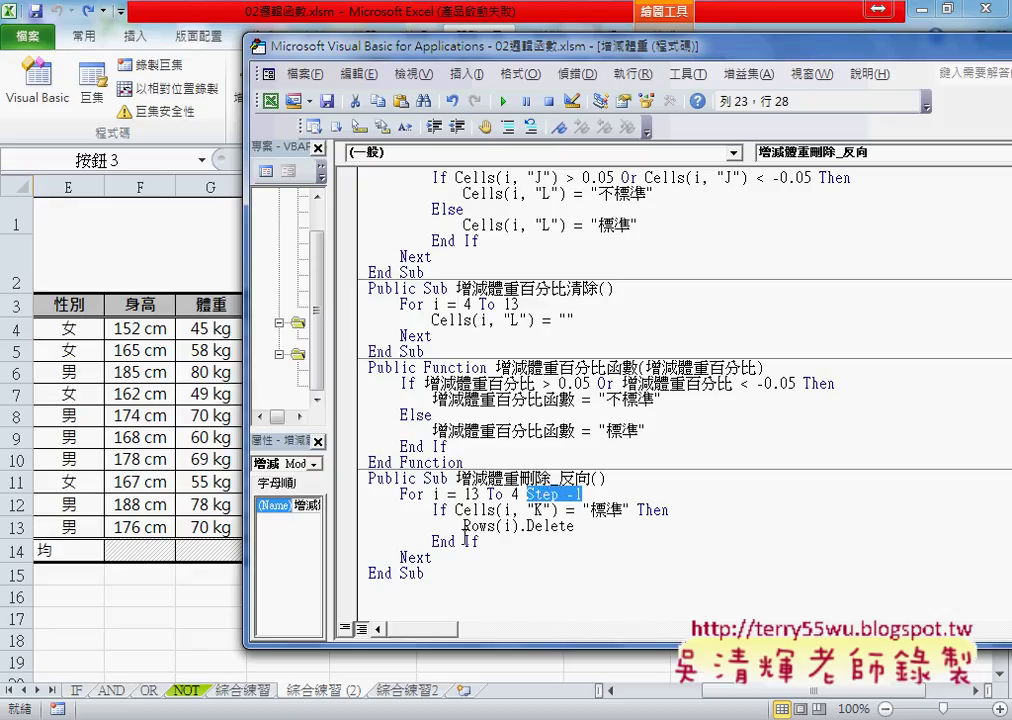
Highlight Rows(i), the loop variable i and the Cells(i test, then narrow the editor to show columns H–K
{"action": "double_click", "coordinate": [471, 526]}
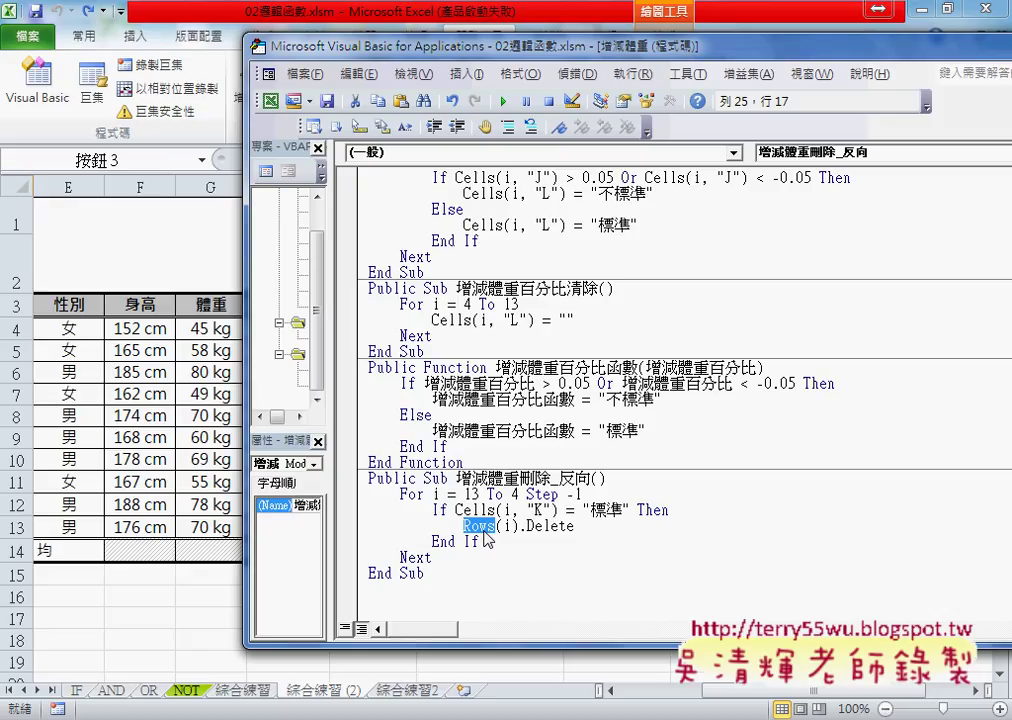
{"action": "left_click", "coordinate": [497, 525]}
{"action": "left_click_drag", "start_coordinate": [497, 525], "coordinate": [520, 525]}
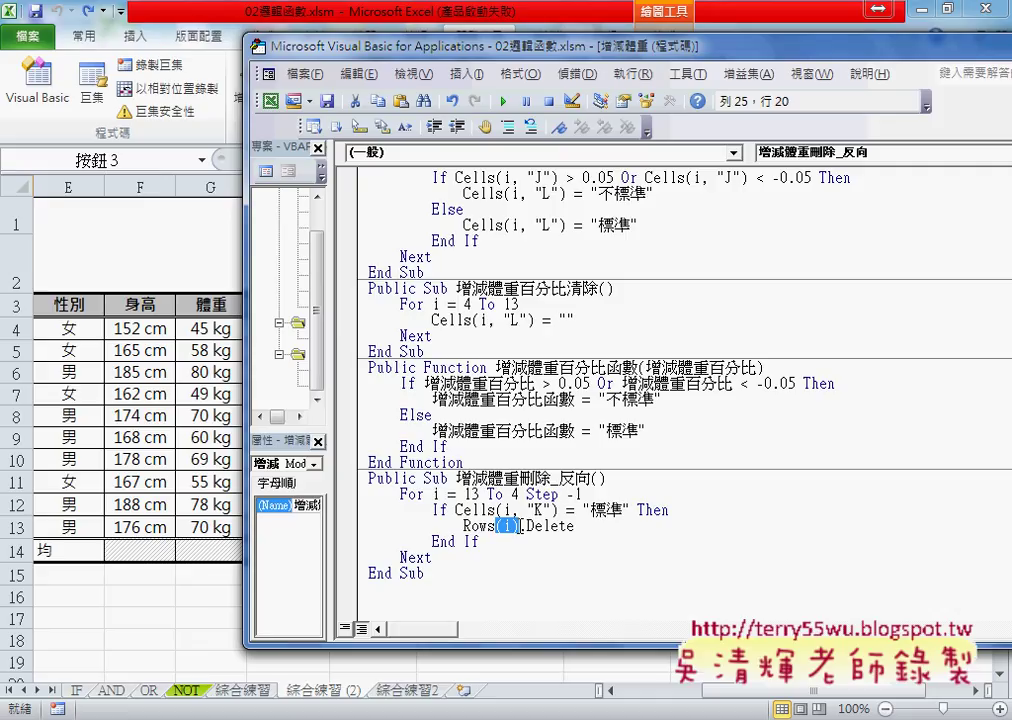
{"action": "left_click_drag", "start_coordinate": [432, 494], "coordinate": [440, 494]}
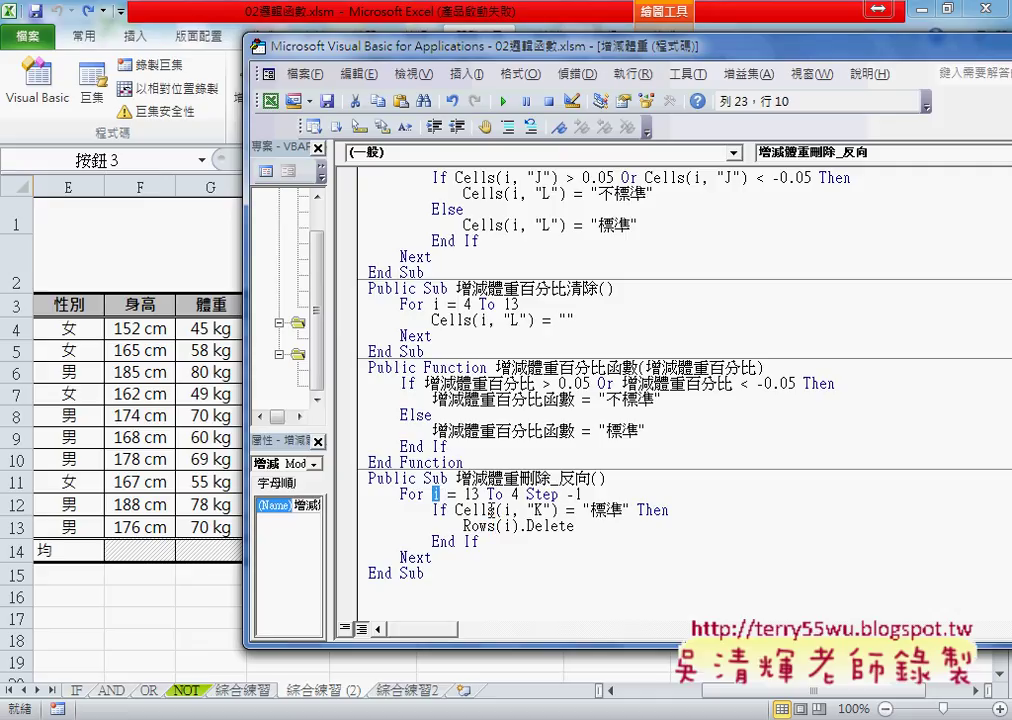
{"action": "left_click_drag", "start_coordinate": [456, 510], "coordinate": [630, 510]}
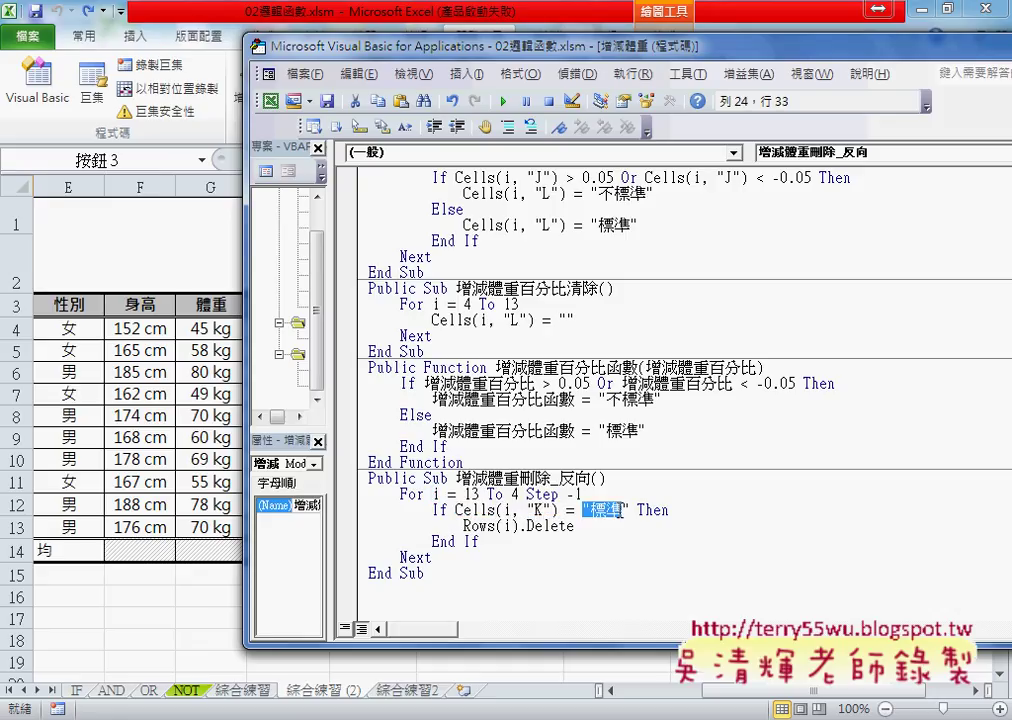
{"action": "left_click_drag", "start_coordinate": [246, 310], "coordinate": [706, 305]}
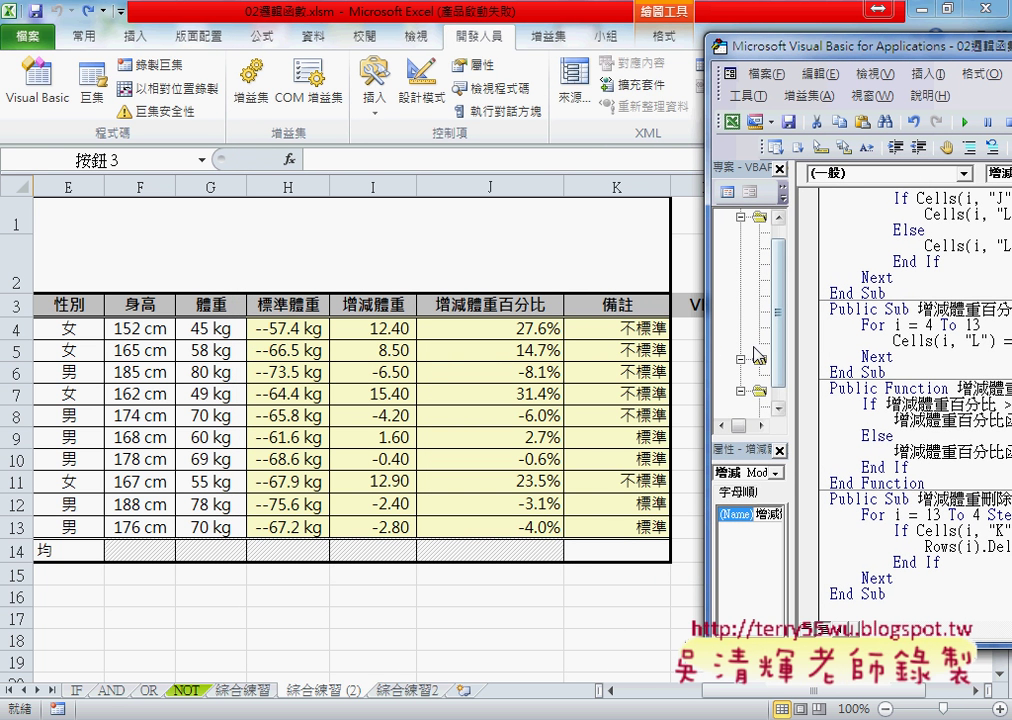
Point out the Cells(i test and Rows(i).Delete line, then move the VBA editor aside
{"action": "mouse_move", "coordinate": [706, 340]}
{"action": "left_mouse_down"}
{"action": "mouse_move", "coordinate": [583, 360]}
{"action": "mouse_move", "coordinate": [383, 360]}
{"action": "left_mouse_up"}
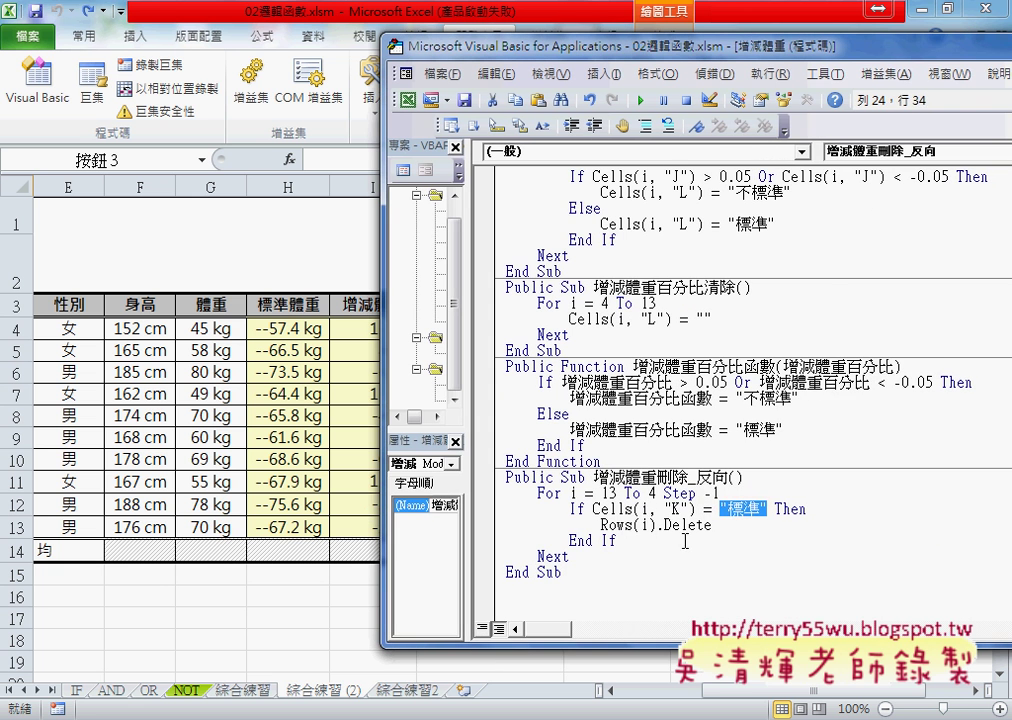
{"action": "left_click", "coordinate": [646, 509]}
{"action": "key", "text": "Left"}
{"action": "double_click", "coordinate": [644, 525]}
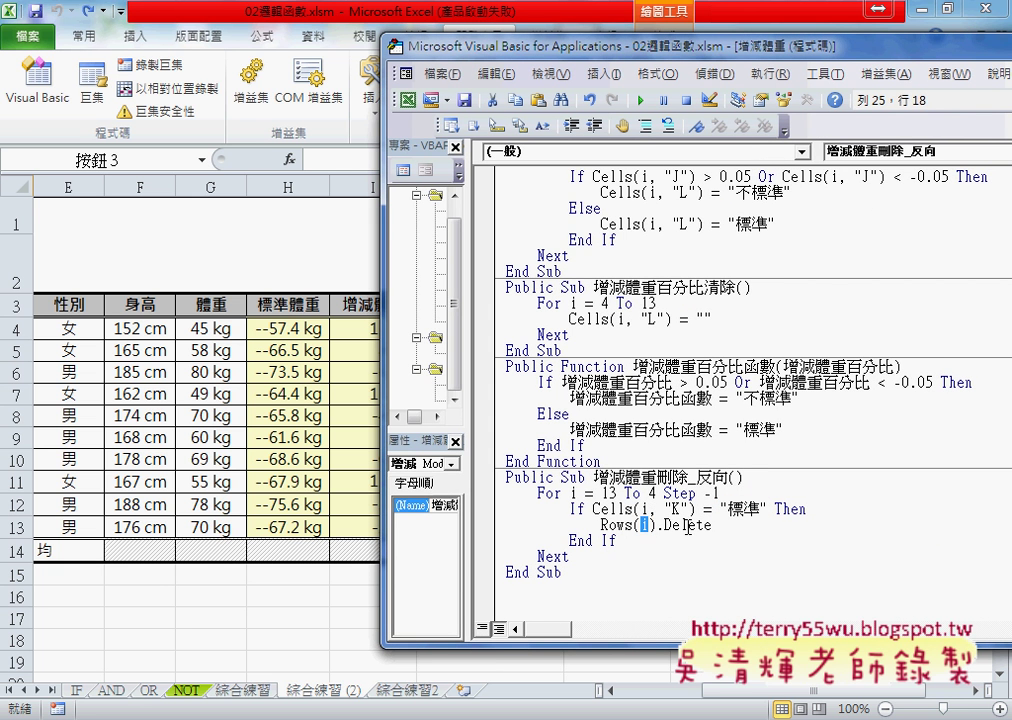
{"action": "left_click_drag", "start_coordinate": [712, 525], "coordinate": [660, 527]}
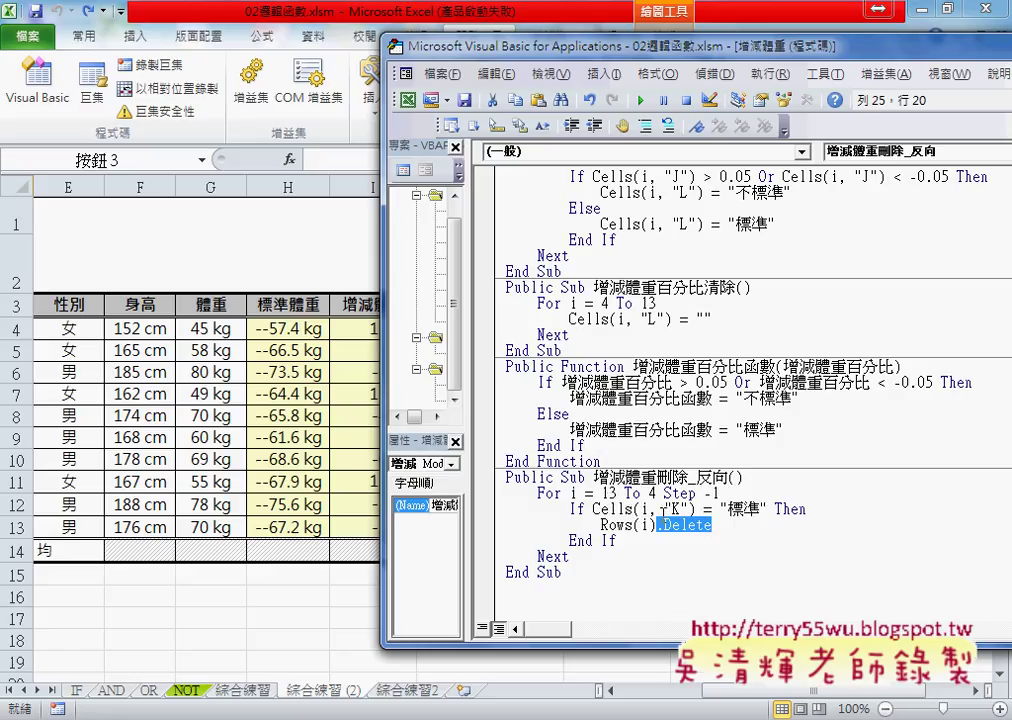
{"action": "left_click", "coordinate": [616, 524]}
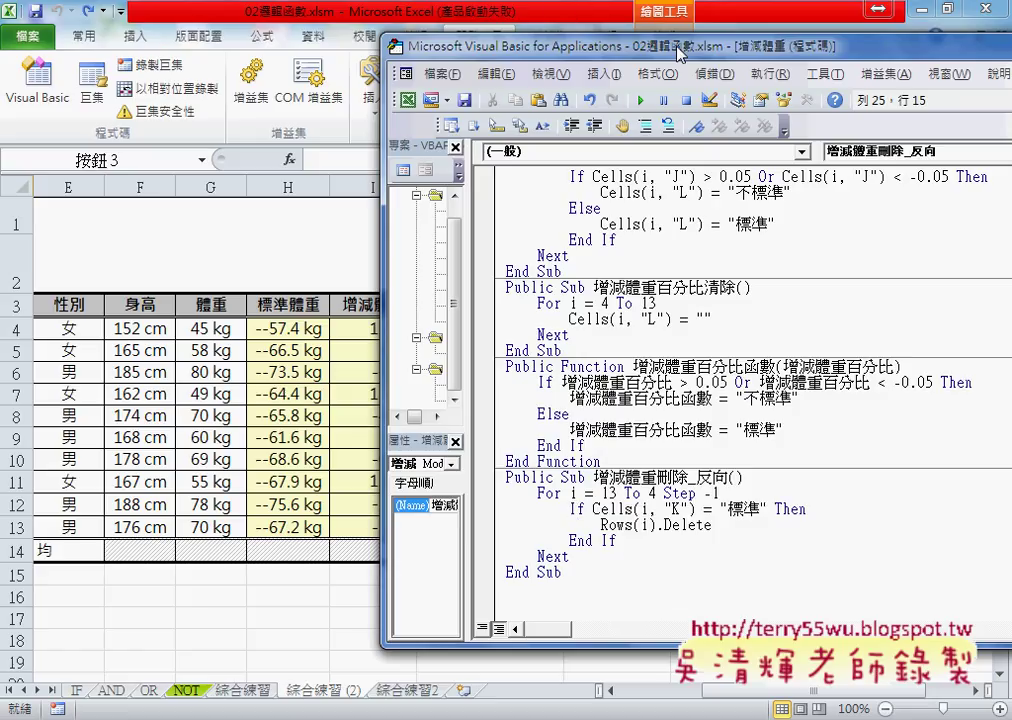
{"action": "left_click_drag", "start_coordinate": [680, 52], "coordinate": [469, 52]}
Run the 增減體重刪除_反向 macro to delete the 標準 rows
{"action": "left_click", "coordinate": [883, 325]}
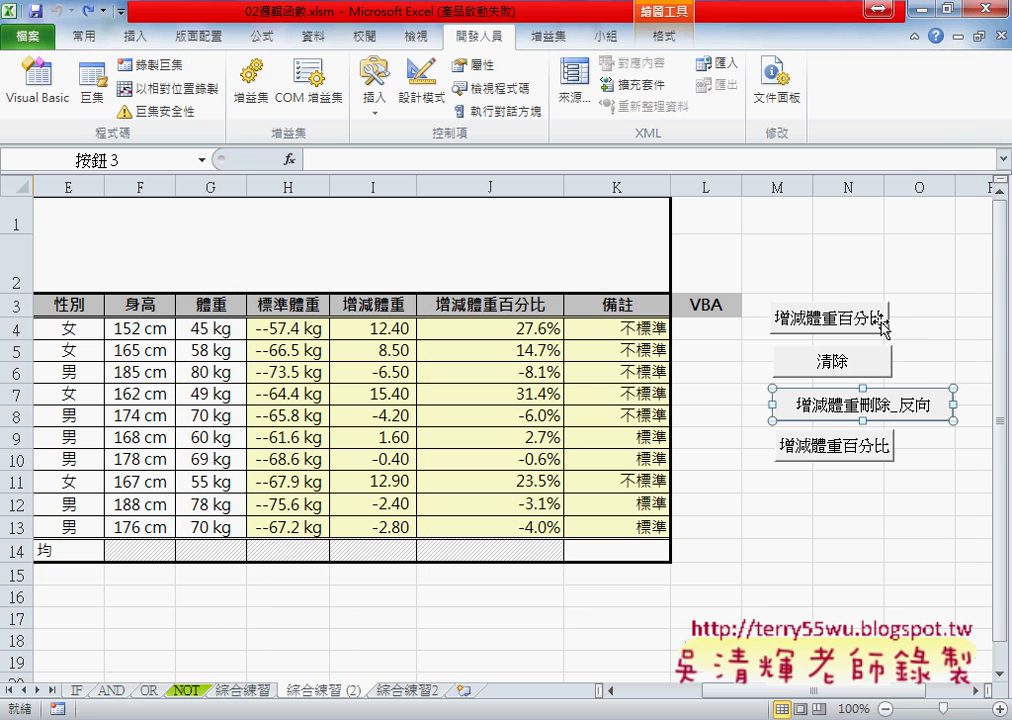
{"action": "key", "text": "Escape"}
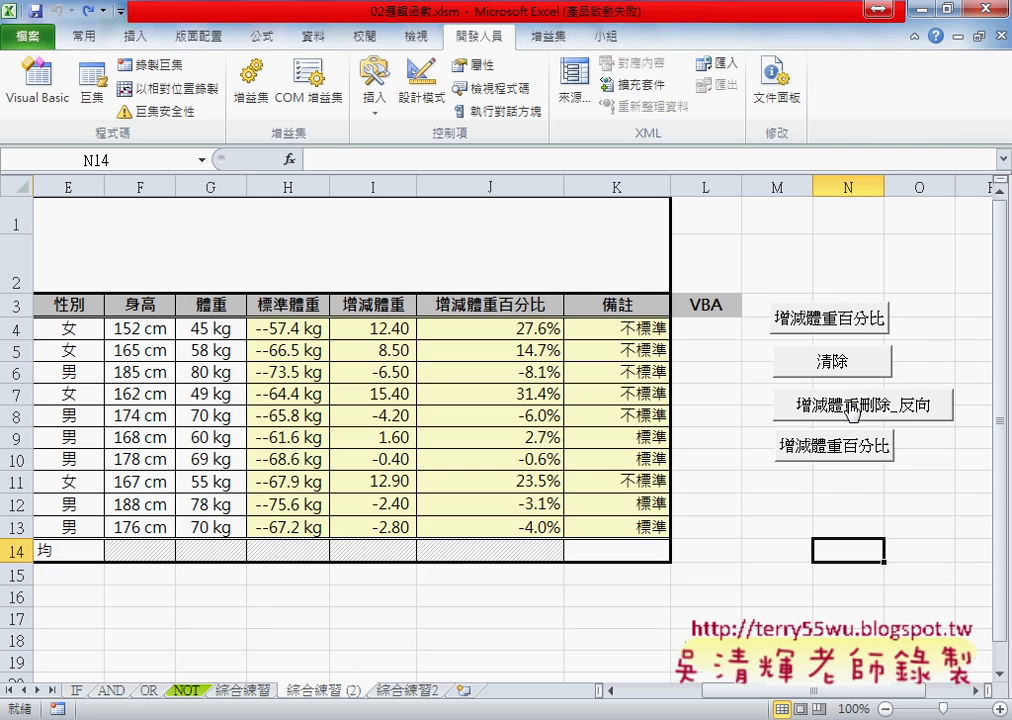
{"action": "left_click", "coordinate": [852, 408]}
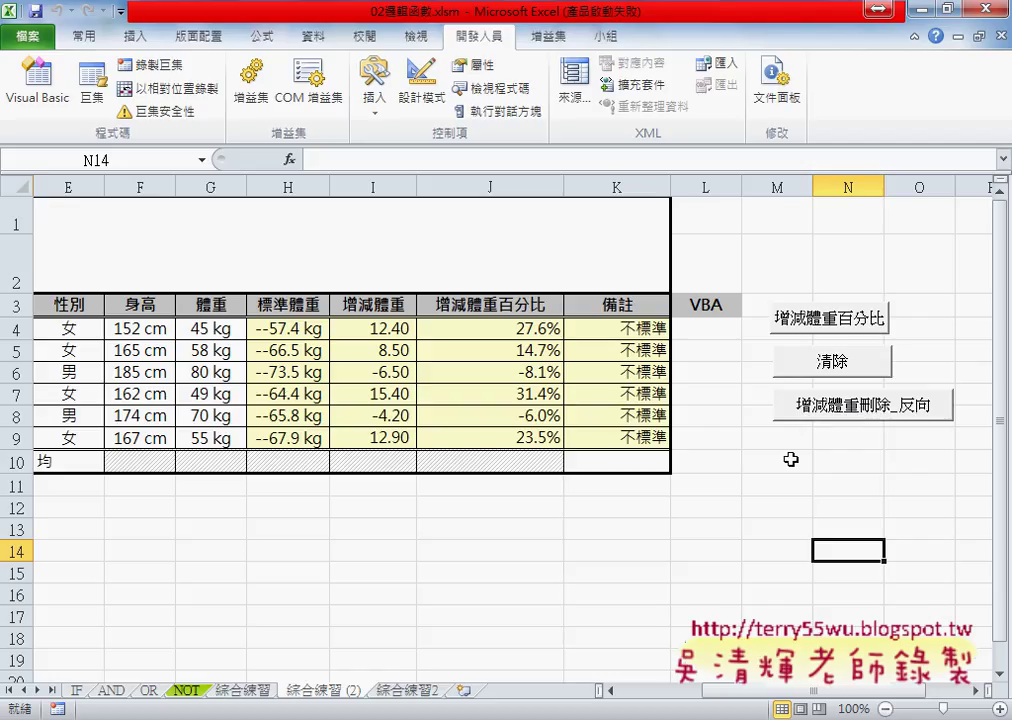
Delete the trimmed 綜合練習 (2) sheet and Ctrl-drag 綜合練習 to make a fresh ten-row copy
{"action": "right_click", "coordinate": [332, 692]}
{"action": "left_click", "coordinate": [383, 479]}
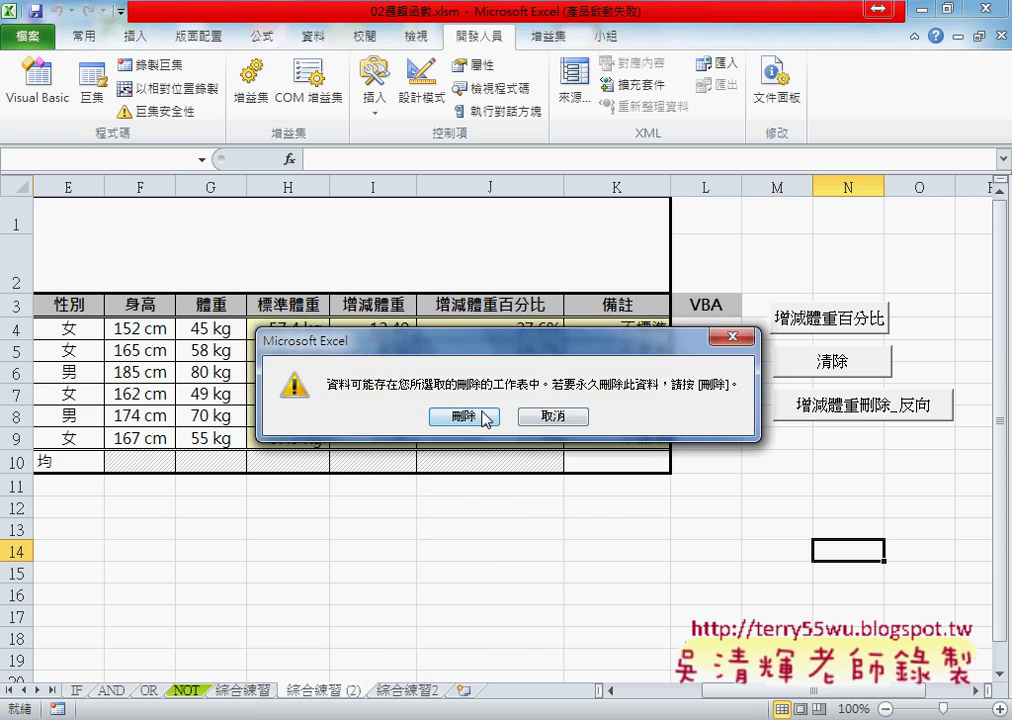
{"action": "left_click", "coordinate": [466, 356]}
{"action": "left_click", "coordinate": [250, 692]}
{"action": "left_click_drag", "start_coordinate": [249, 691], "coordinate": [328, 690]}
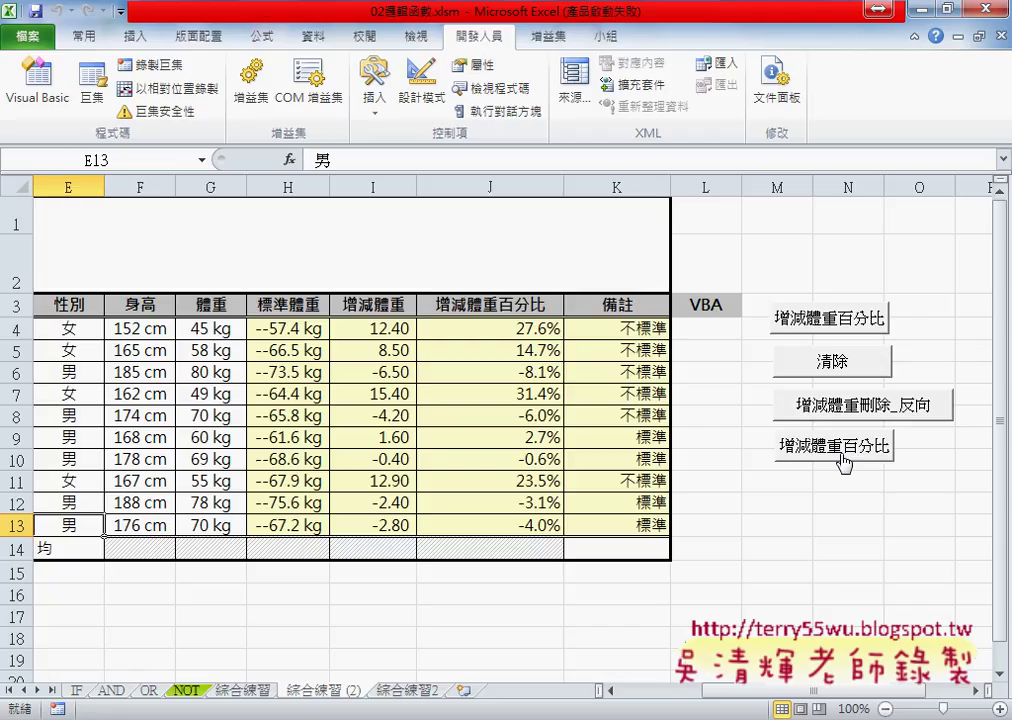
Set the lower 增減體重百分比 button to 'Don't move or size with cells'
{"action": "right_click", "coordinate": [843, 455]}
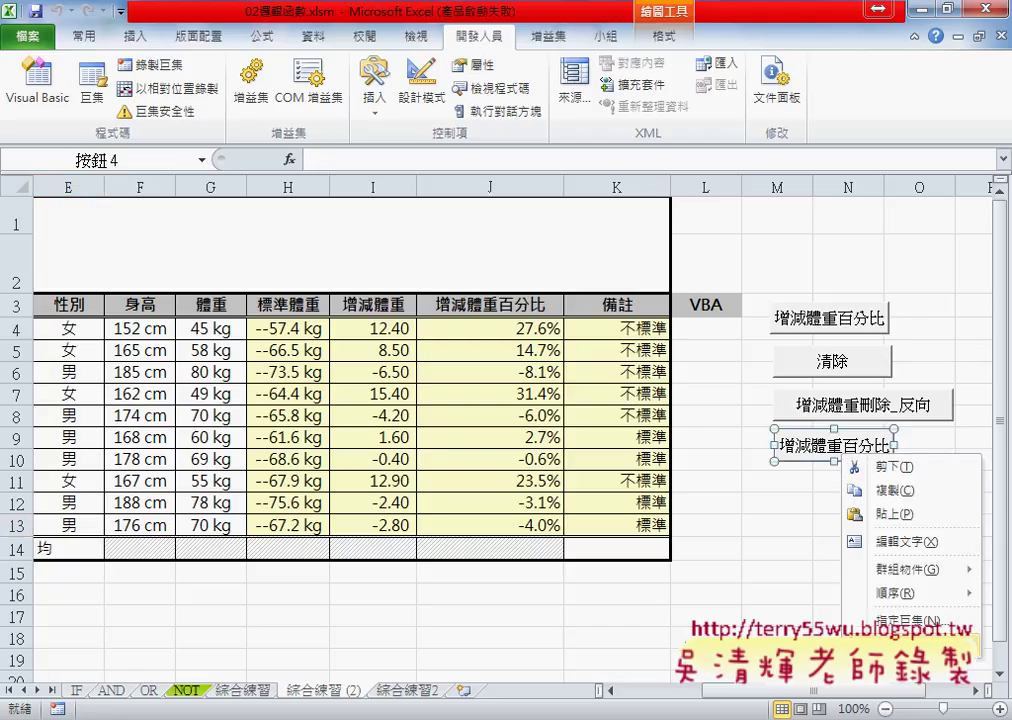
{"action": "left_click", "coordinate": [905, 647]}
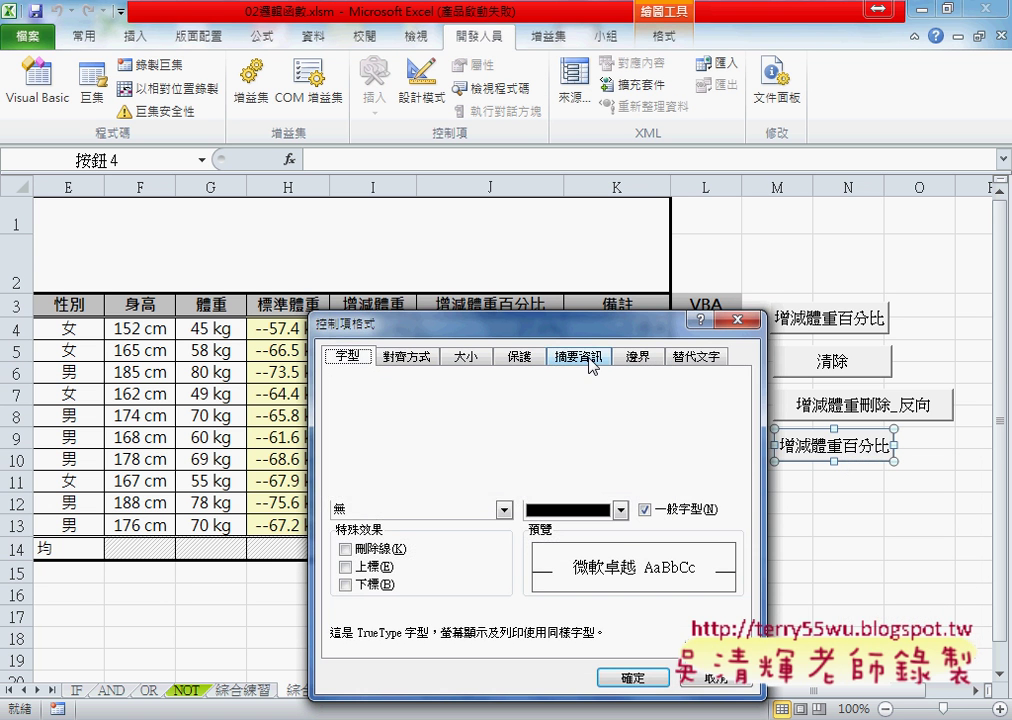
{"action": "left_click", "coordinate": [592, 357]}
{"action": "left_click_drag", "start_coordinate": [470, 322], "coordinate": [482, 243]}
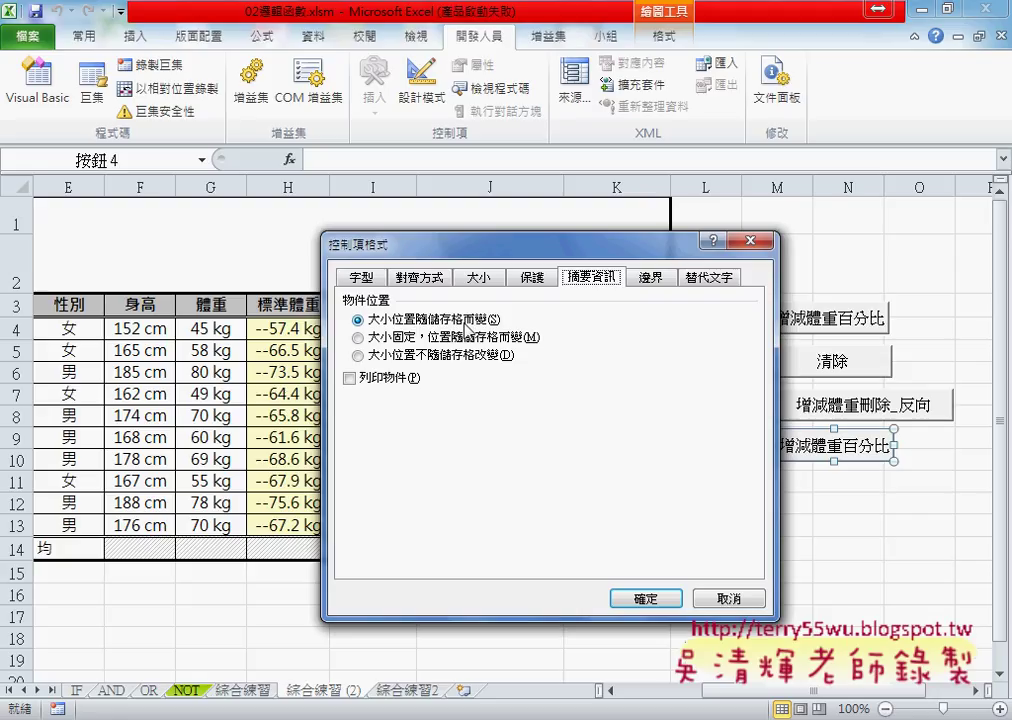
{"action": "left_click", "coordinate": [357, 354]}
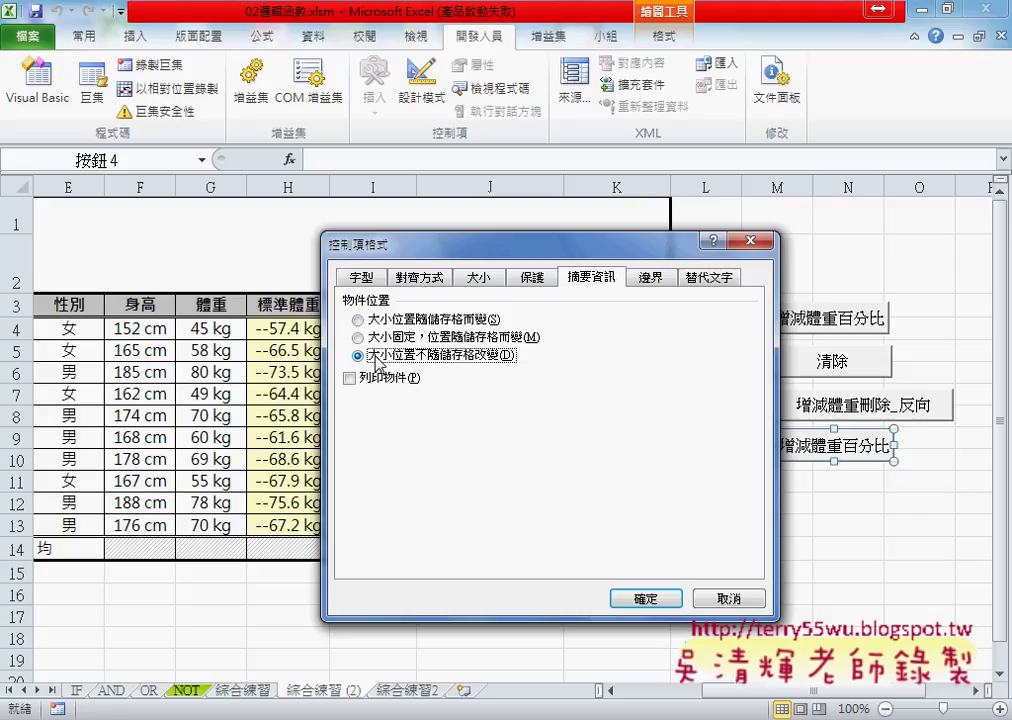
{"action": "left_click", "coordinate": [643, 600]}
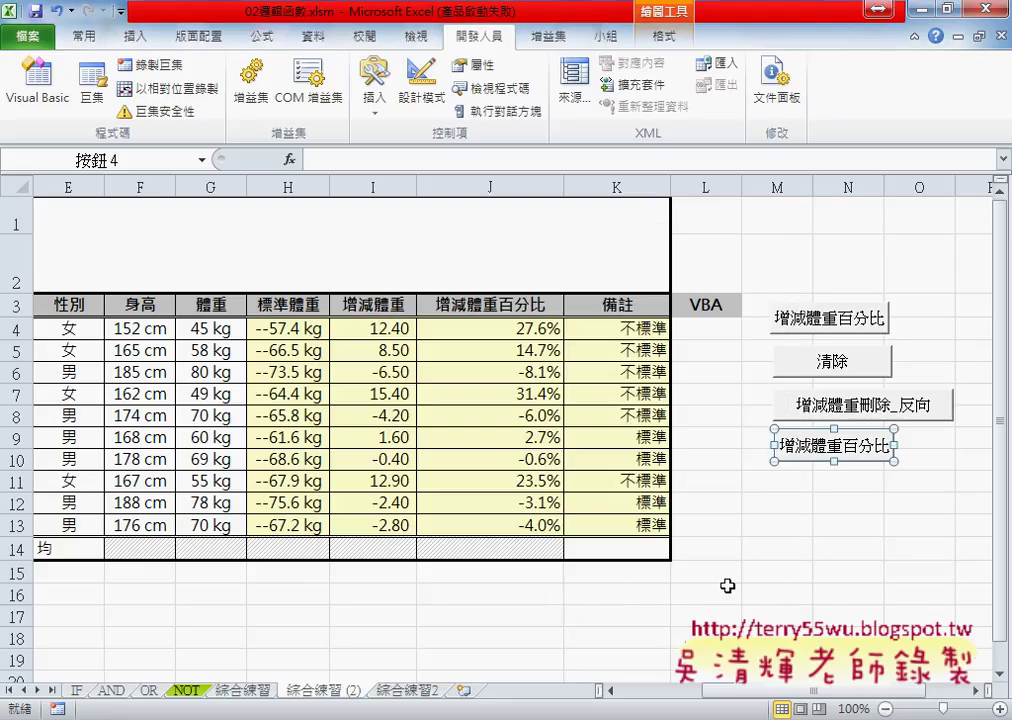
Recheck that setting, run 增減體重刪除_反向 to leave six 不標準 rows, and open 程式碼.docx
{"action": "right_click", "coordinate": [833, 440]}
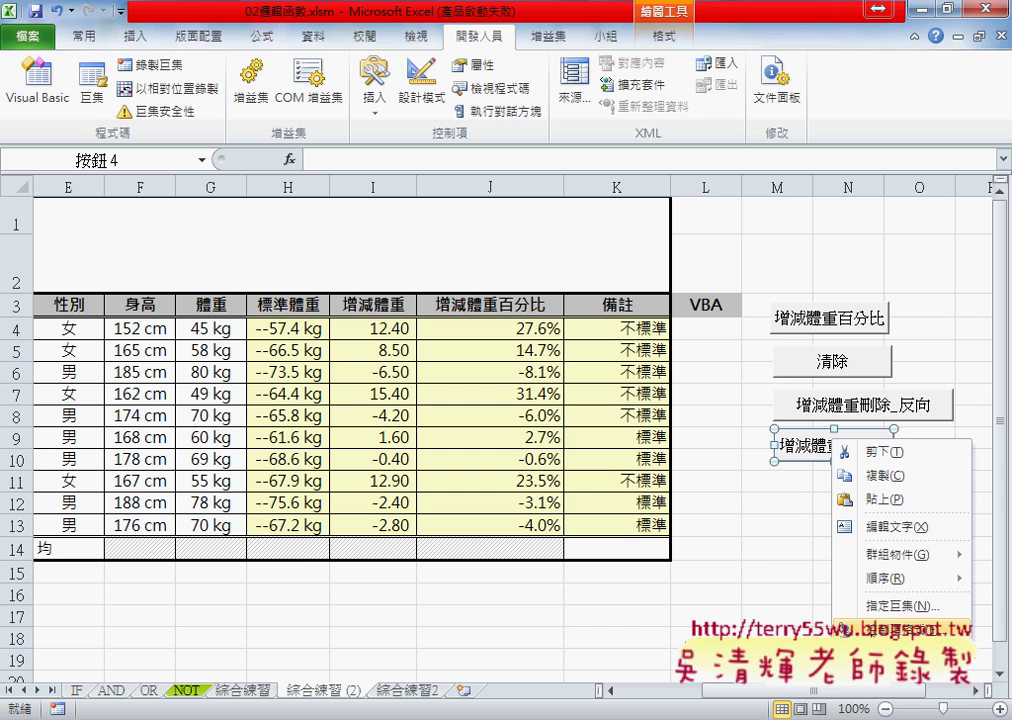
{"action": "left_click", "coordinate": [843, 628]}
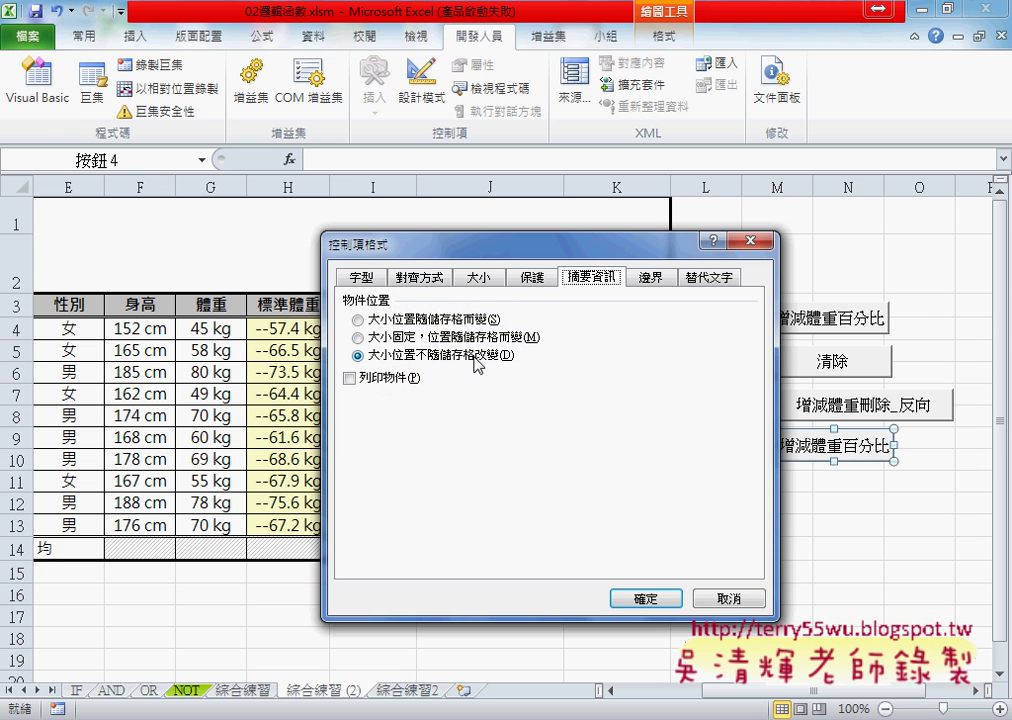
{"action": "left_click", "coordinate": [643, 598]}
{"action": "left_click", "coordinate": [777, 548]}
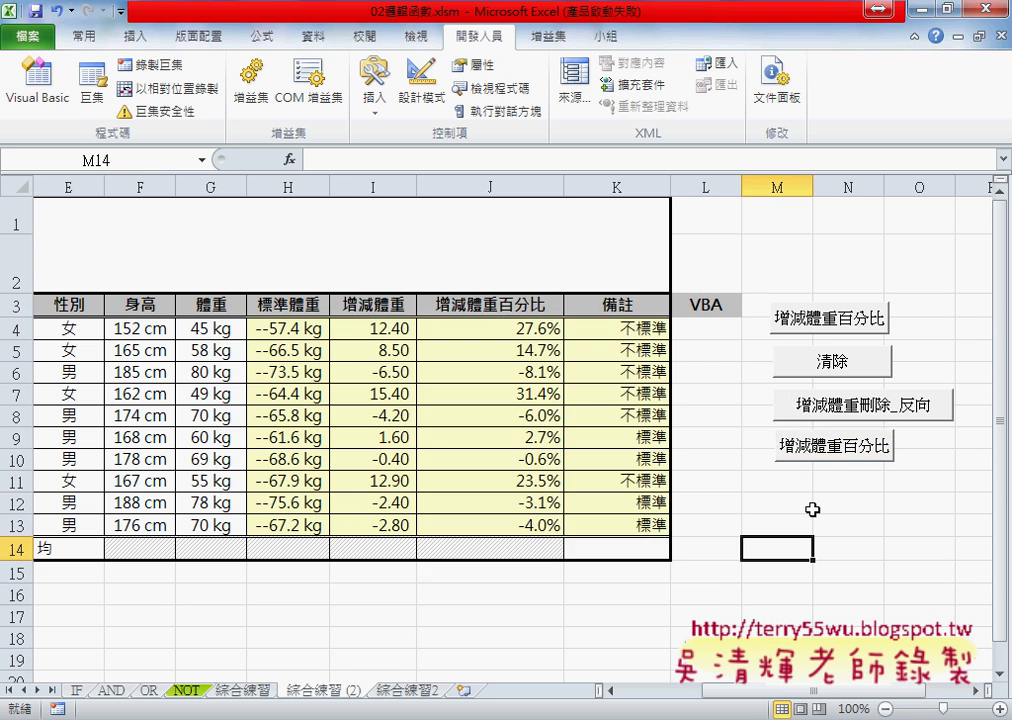
{"action": "left_click", "coordinate": [835, 408]}
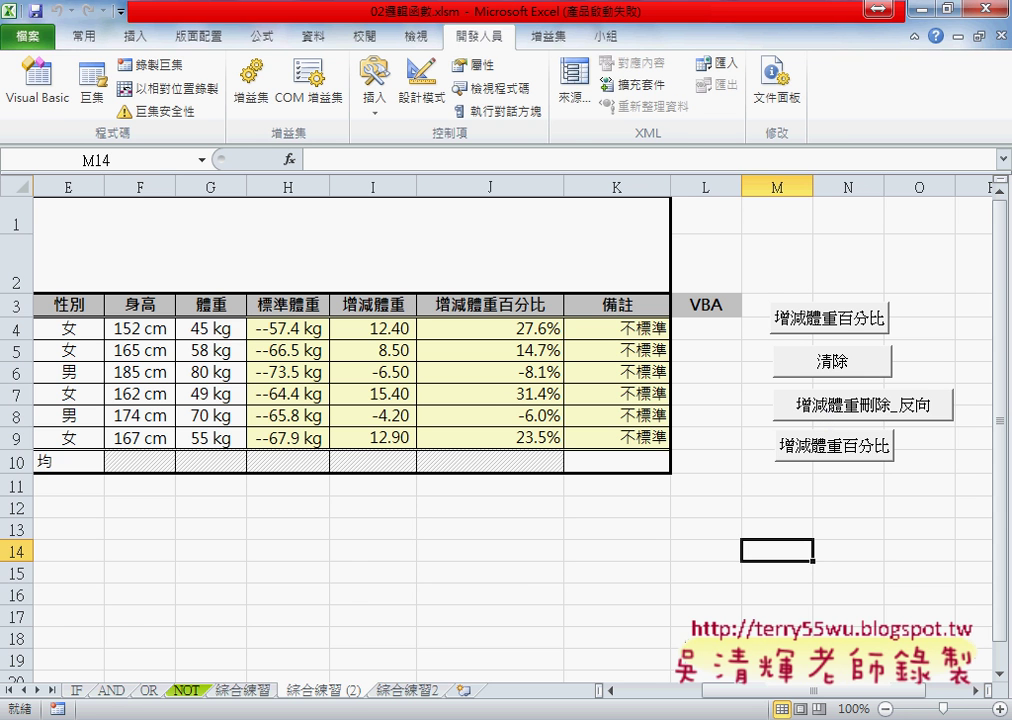
{"action": "left_click", "coordinate": [228, 659]}
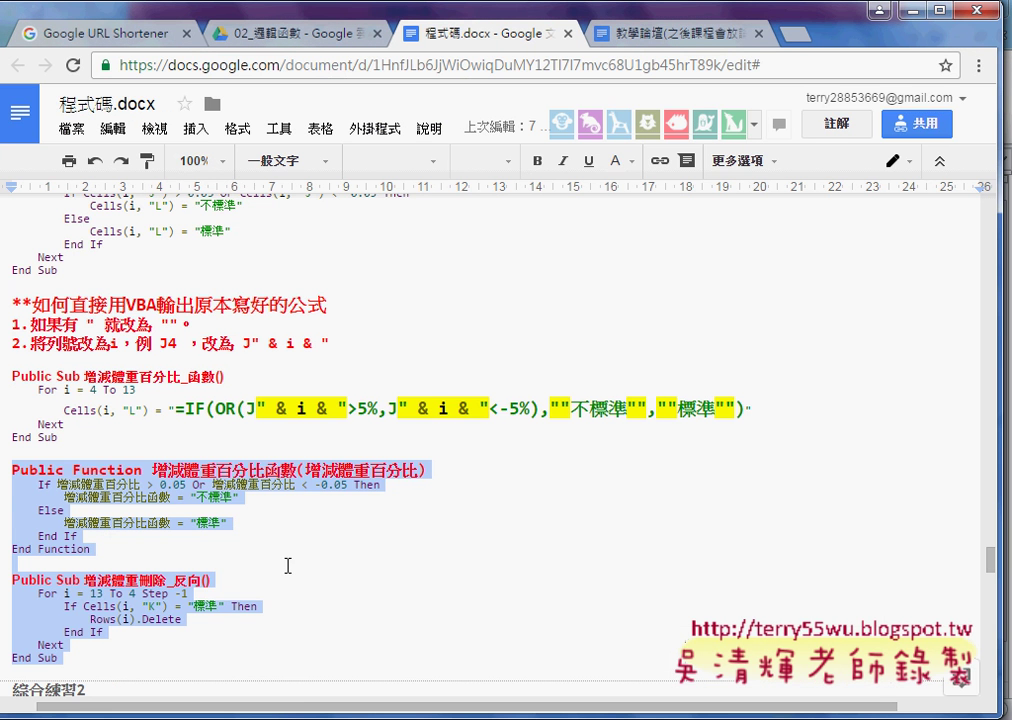
{"action": "left_click", "coordinate": [228, 447]}
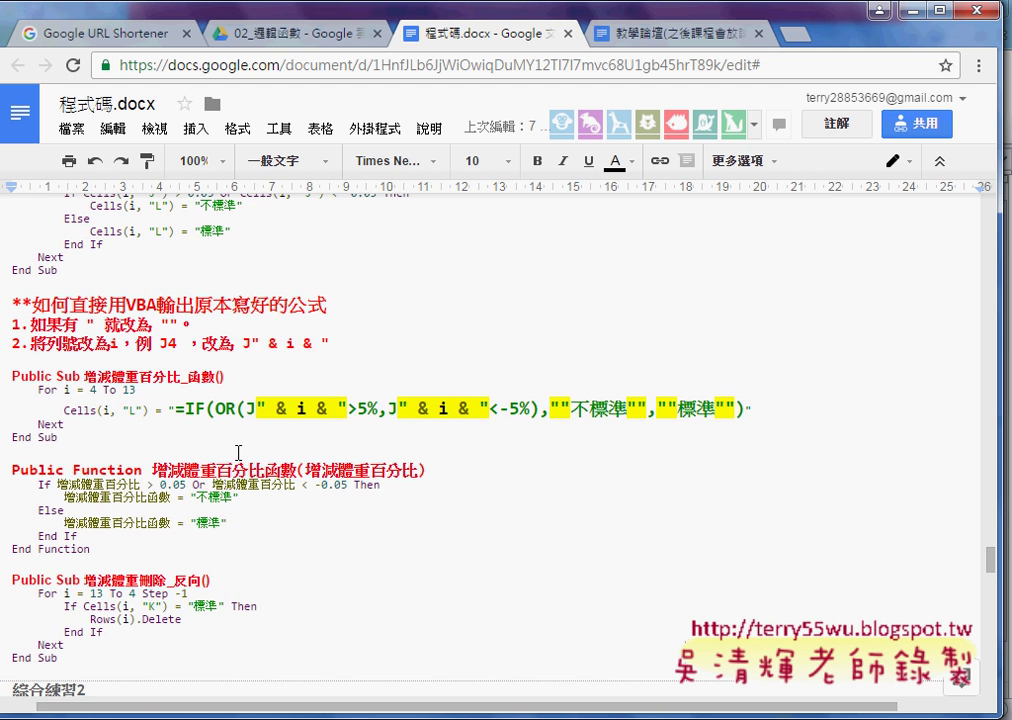
{"action": "scroll", "coordinate": [238, 453], "scroll_direction": "up", "scroll_amount": 5}
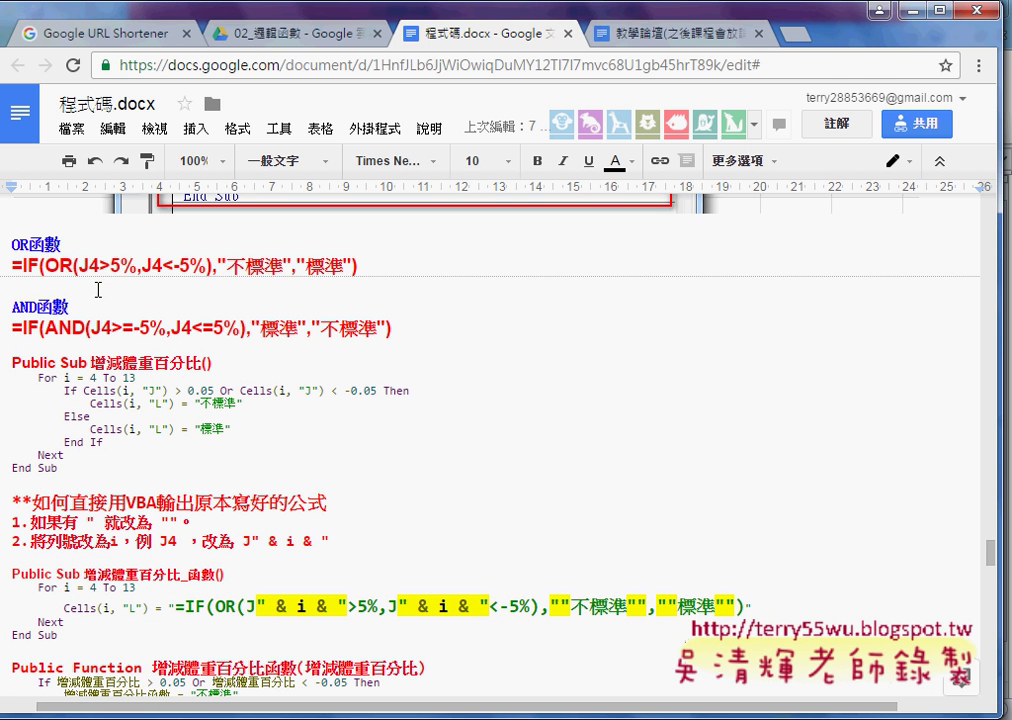
{"action": "left_click", "coordinate": [67, 214]}
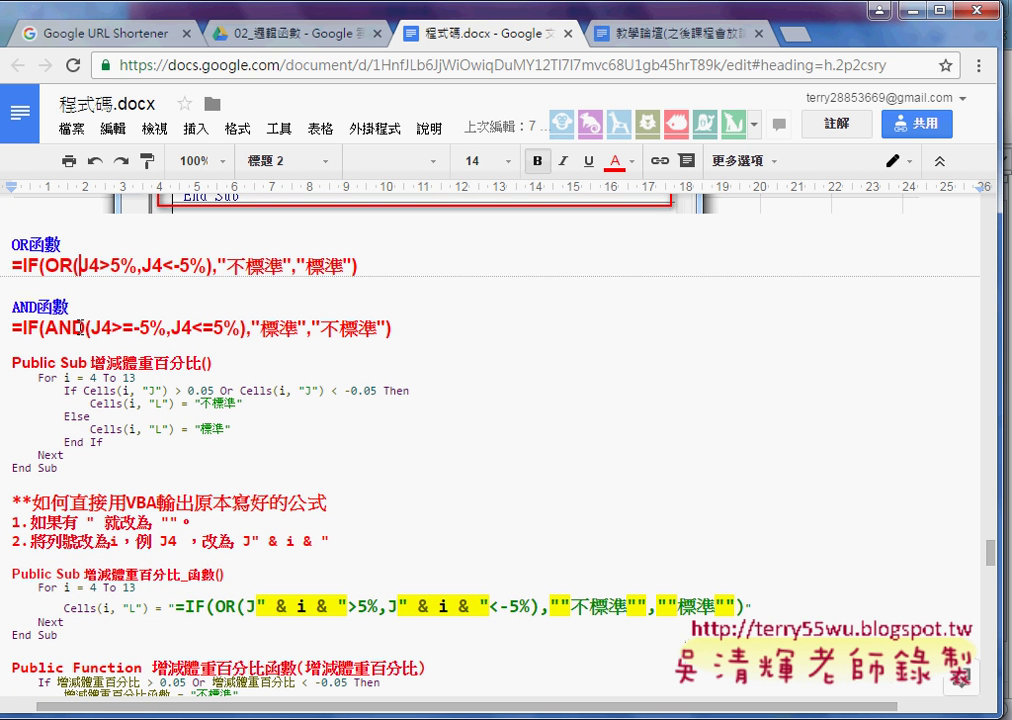
{"action": "scroll", "coordinate": [85, 330], "scroll_direction": "down", "scroll_amount": 1}
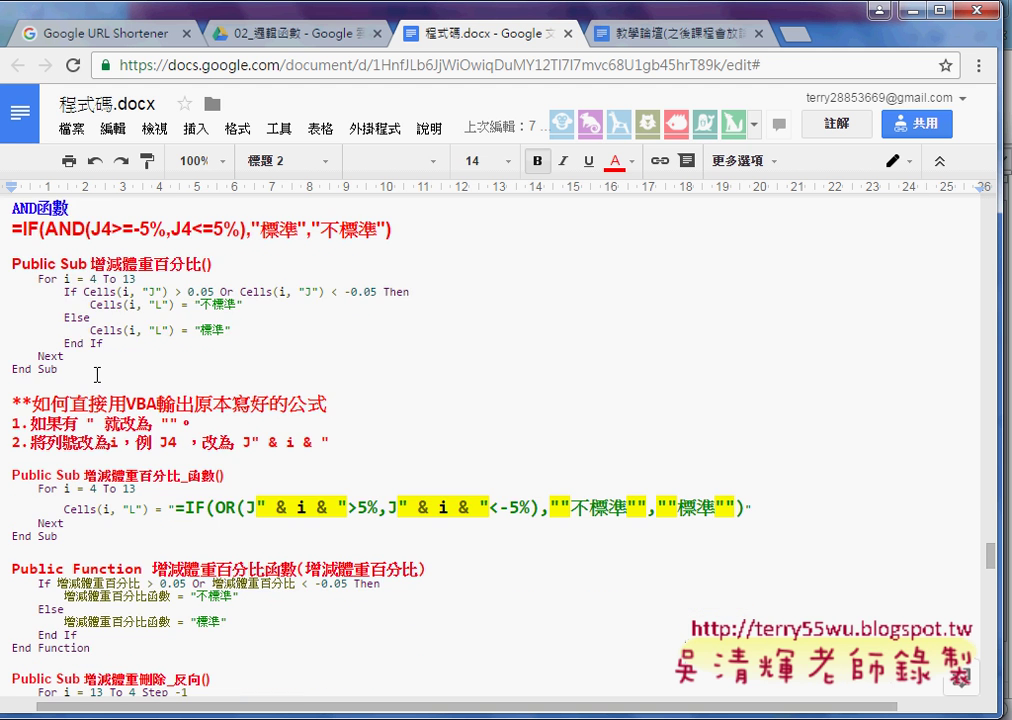
{"action": "left_click_drag", "start_coordinate": [97, 375], "coordinate": [12, 263]}
{"action": "scroll", "coordinate": [261, 400], "scroll_direction": "down", "scroll_amount": 2}
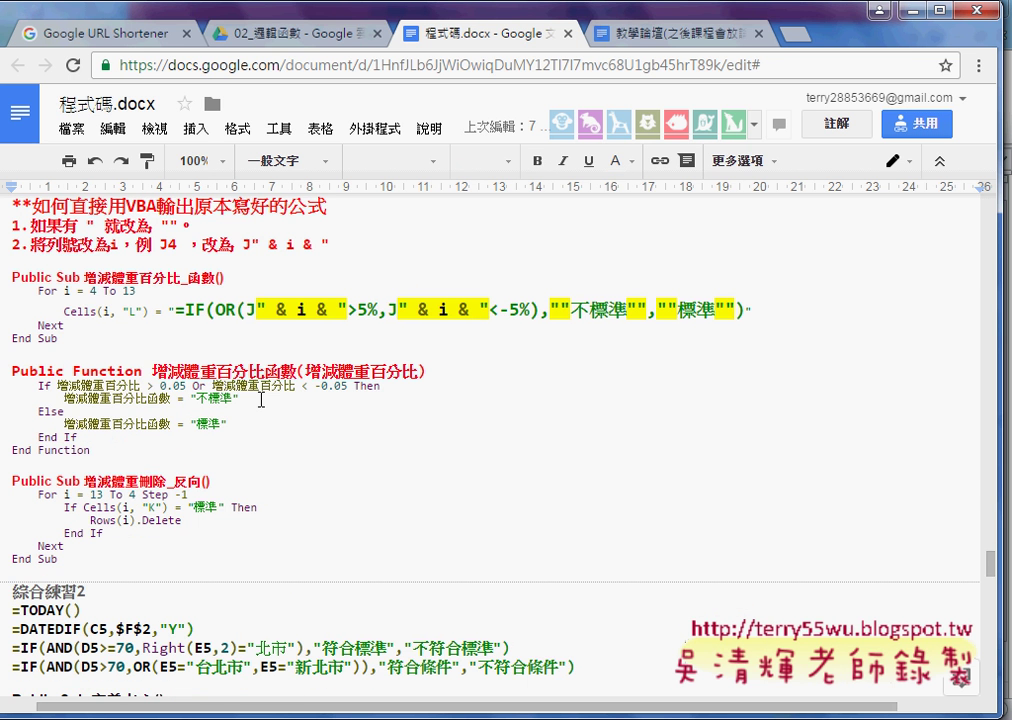
{"action": "left_click_drag", "start_coordinate": [92, 450], "coordinate": [6, 373]}
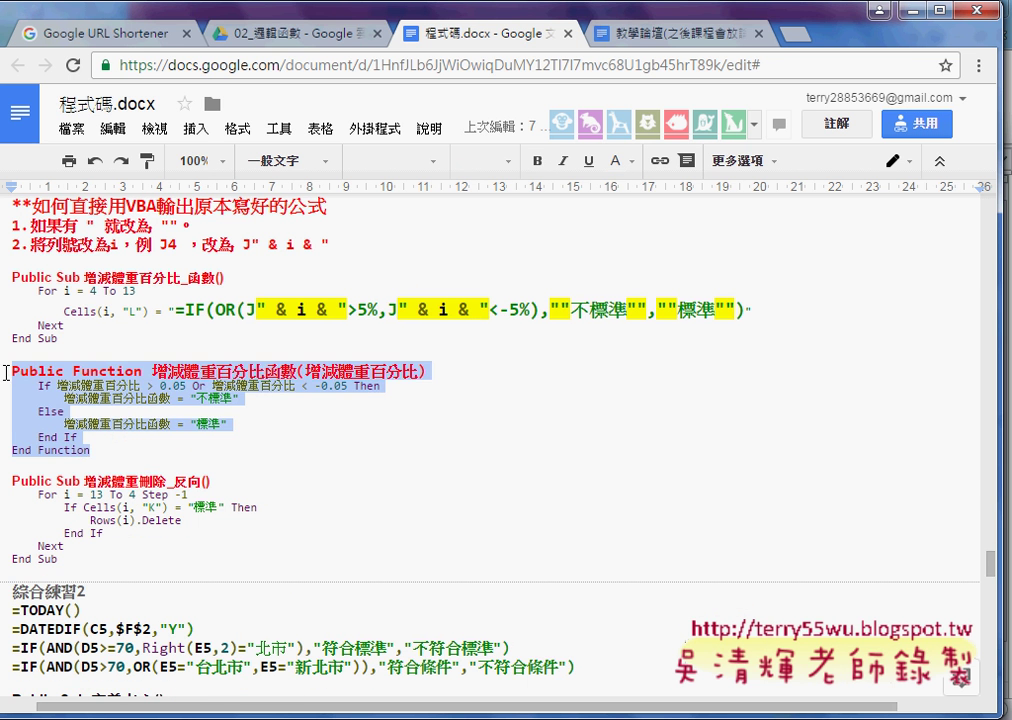
{"action": "mouse_move", "coordinate": [58, 559]}
{"action": "left_mouse_down"}
{"action": "mouse_move", "coordinate": [4, 486]}
{"action": "mouse_move", "coordinate": [14, 272]}
{"action": "left_mouse_up"}
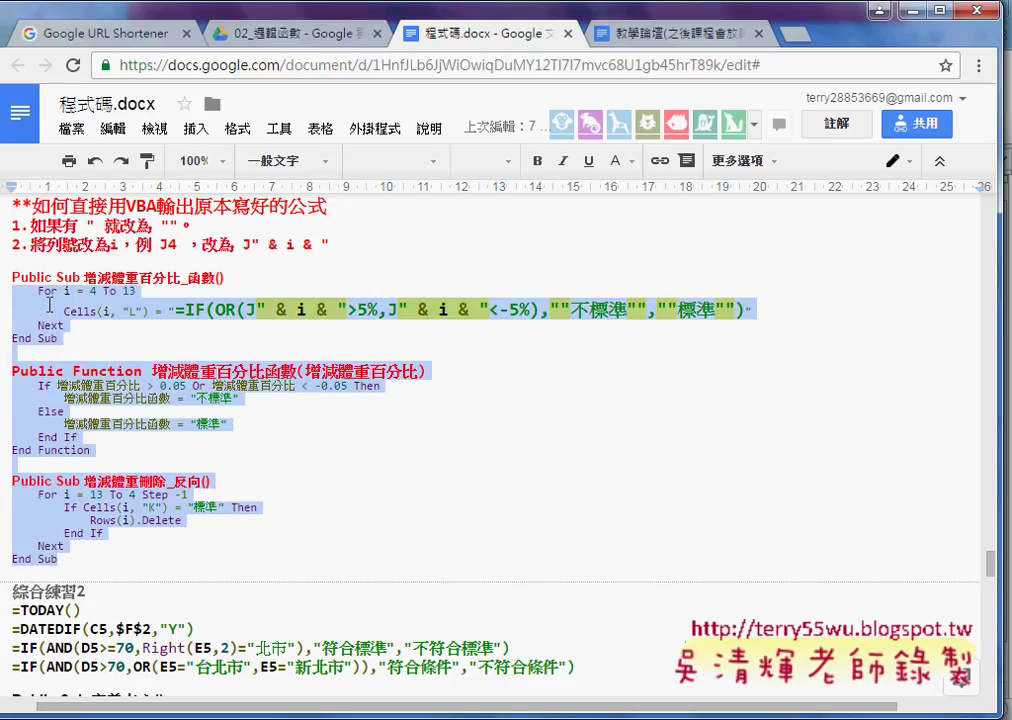
{"action": "left_click", "coordinate": [12, 273]}
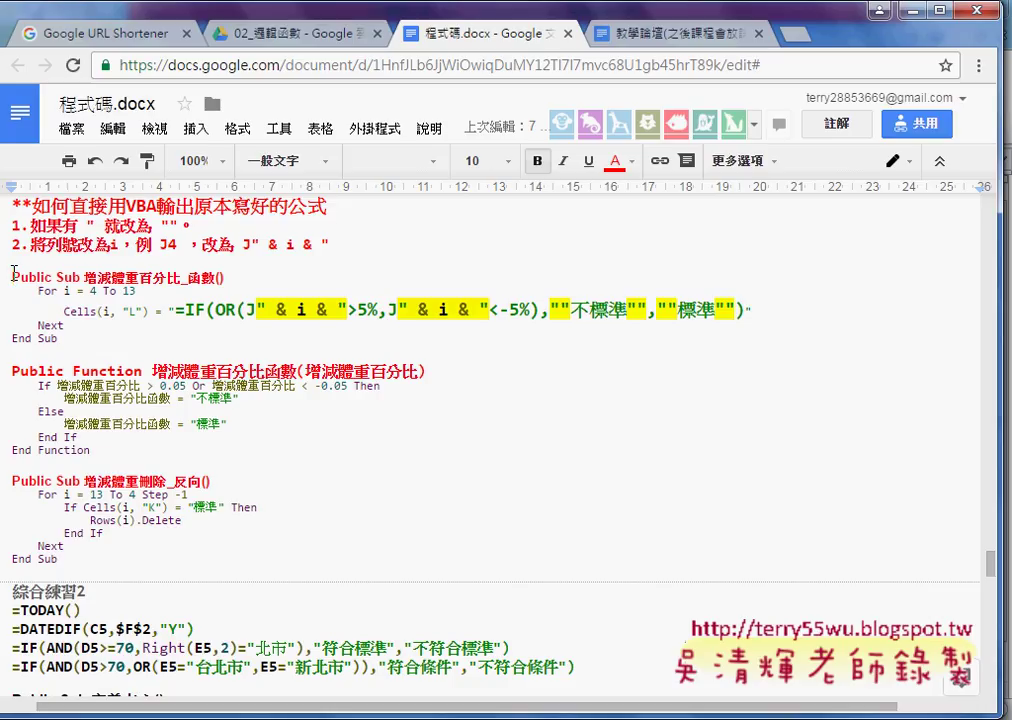